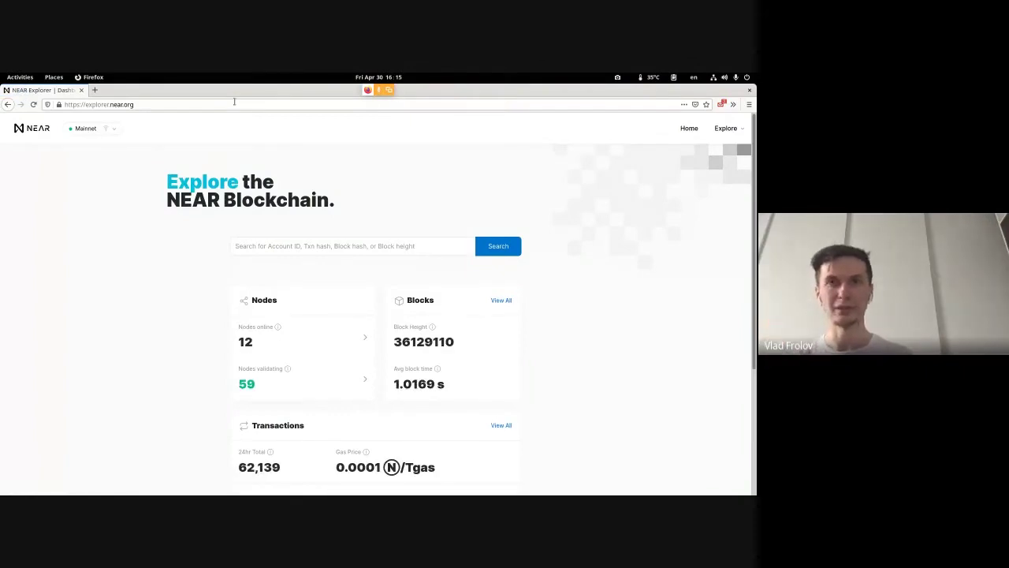
Load the near/nearcore repository page in a fresh browser tab
key(super)
key(super)
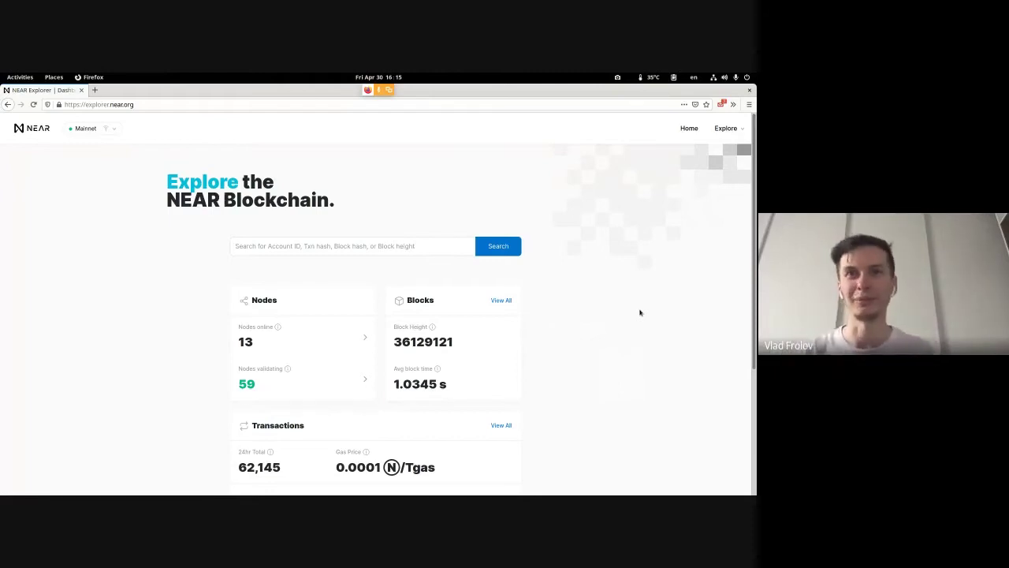
scroll(553, 376, down, 2)
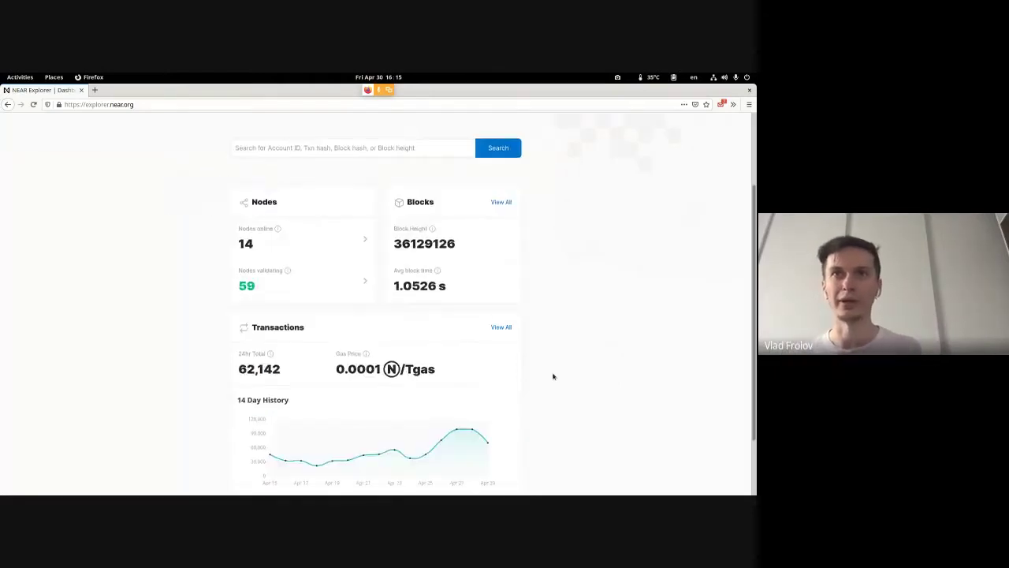
scroll(553, 376, down, 2)
scroll(553, 376, up, 3)
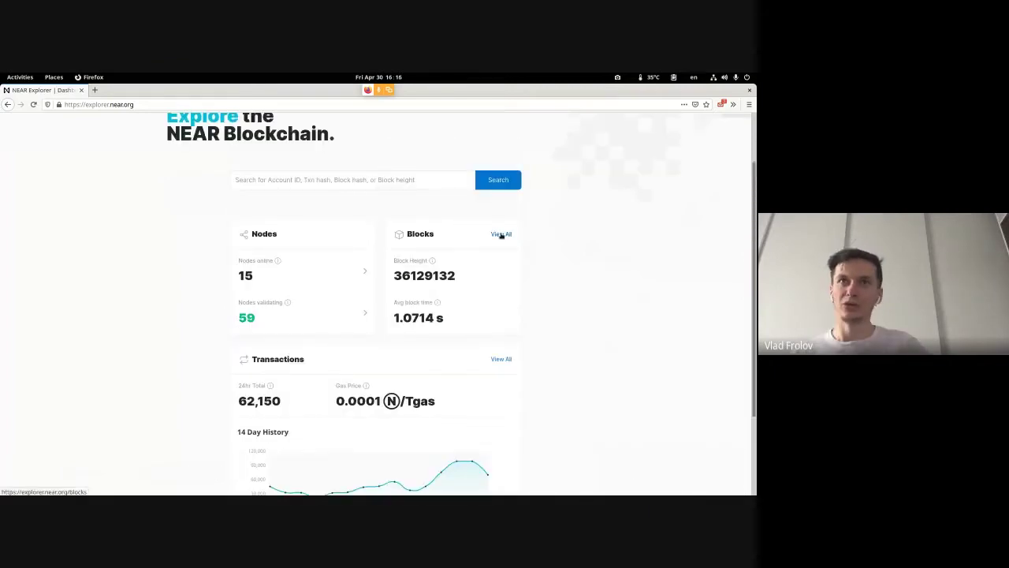
scroll(593, 298, up, 1)
scroll(593, 299, up, 2)
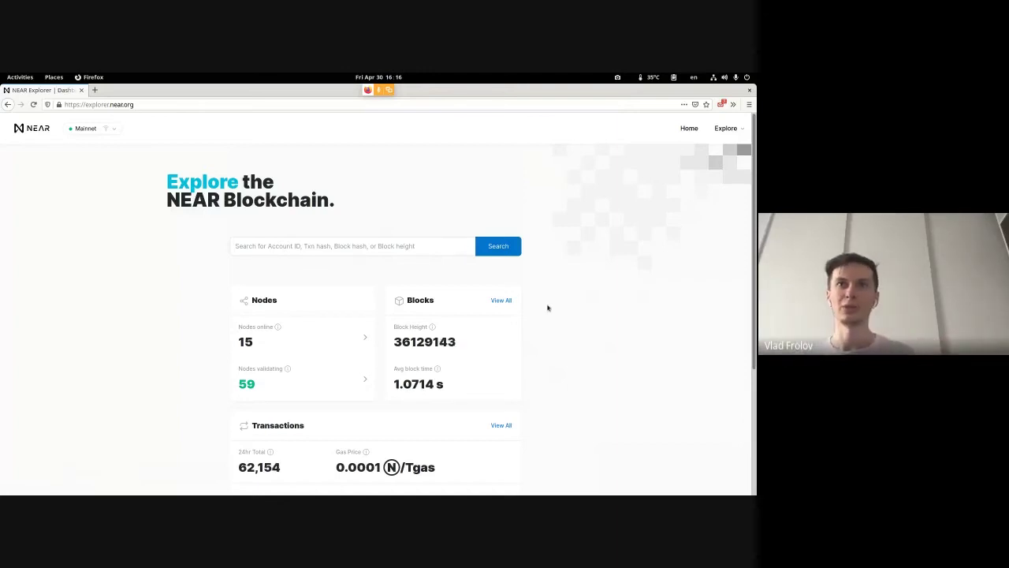
click(95, 90)
text(nearcore)
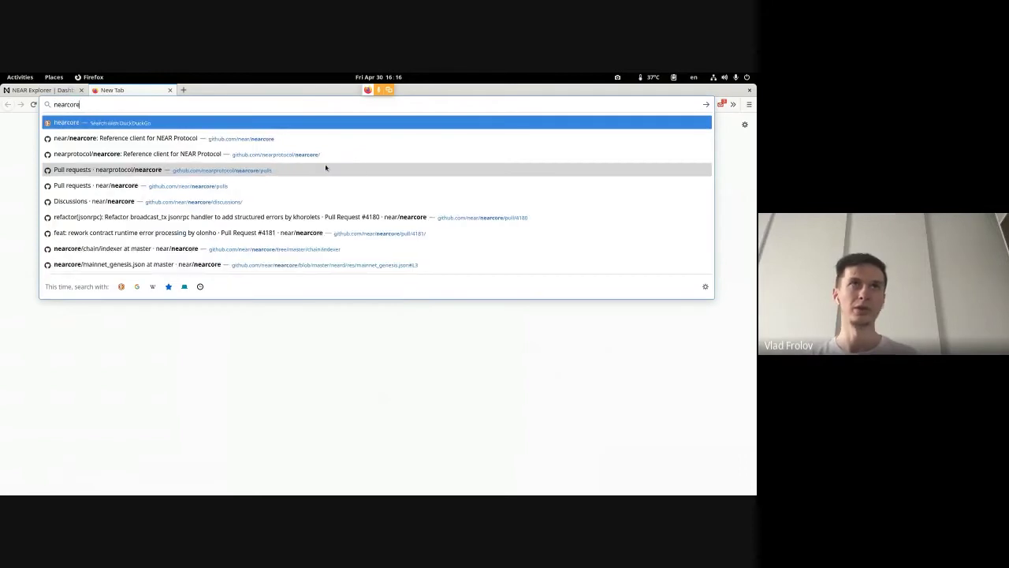
key(Down)
key(Return)
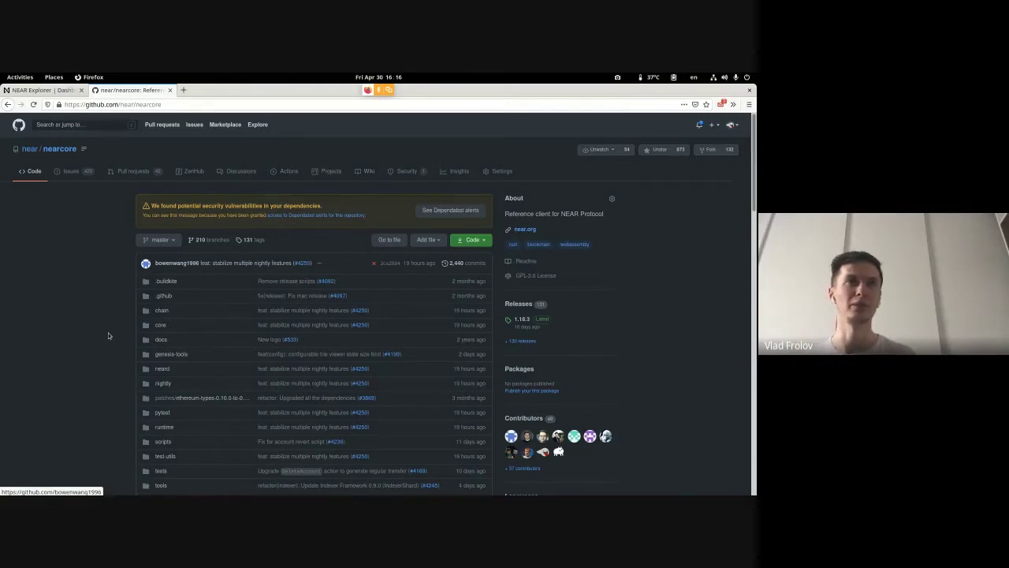
Open neard/res/mainnet_genesis.json from the repository file tree
scroll(111, 333, down, 3)
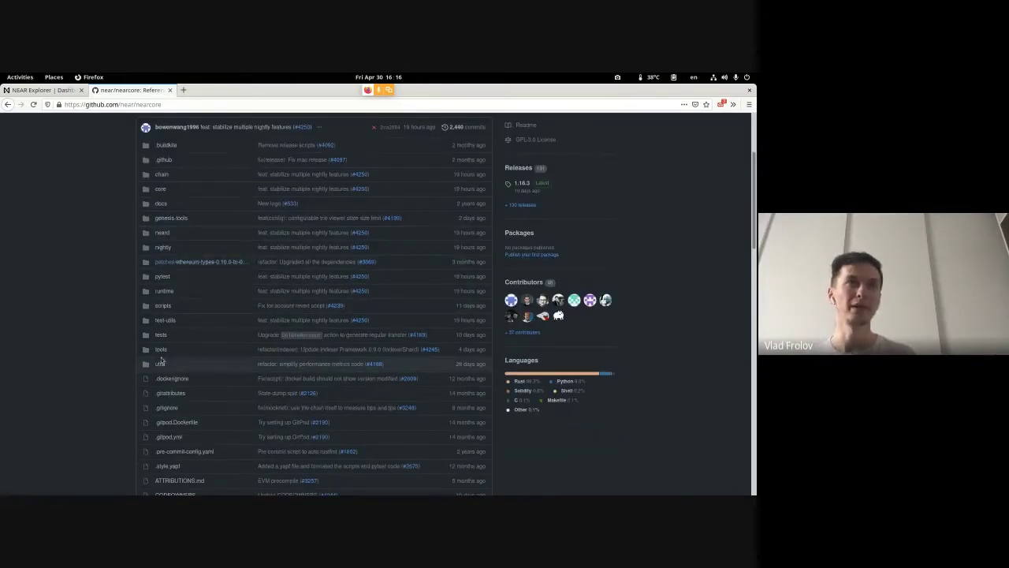
click(162, 233)
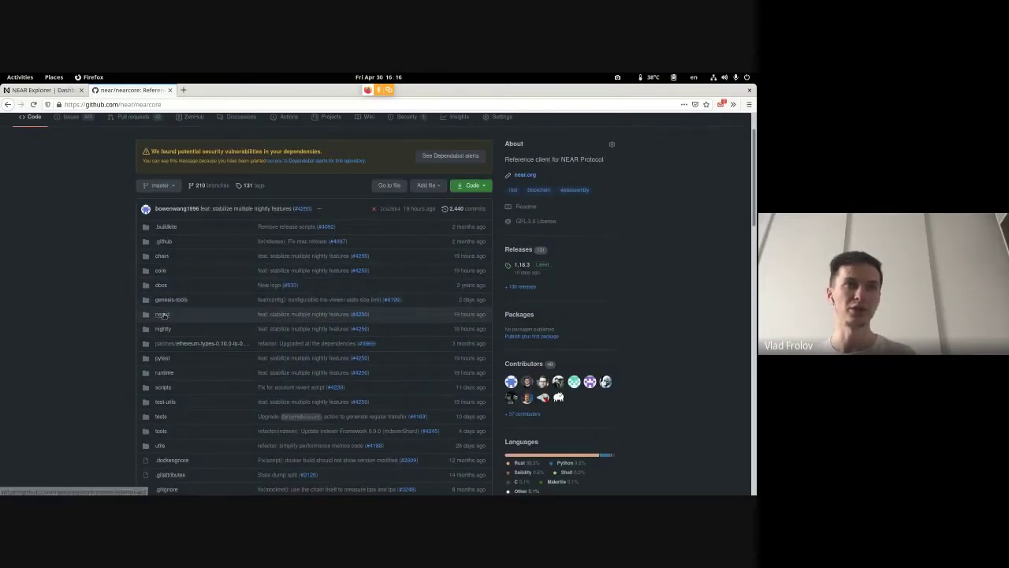
click(161, 256)
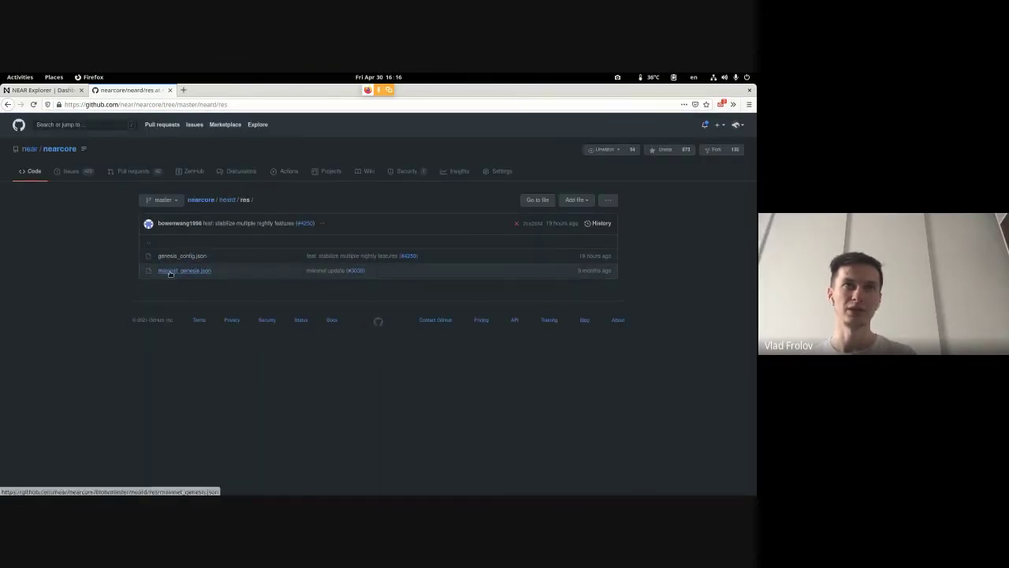
click(169, 271)
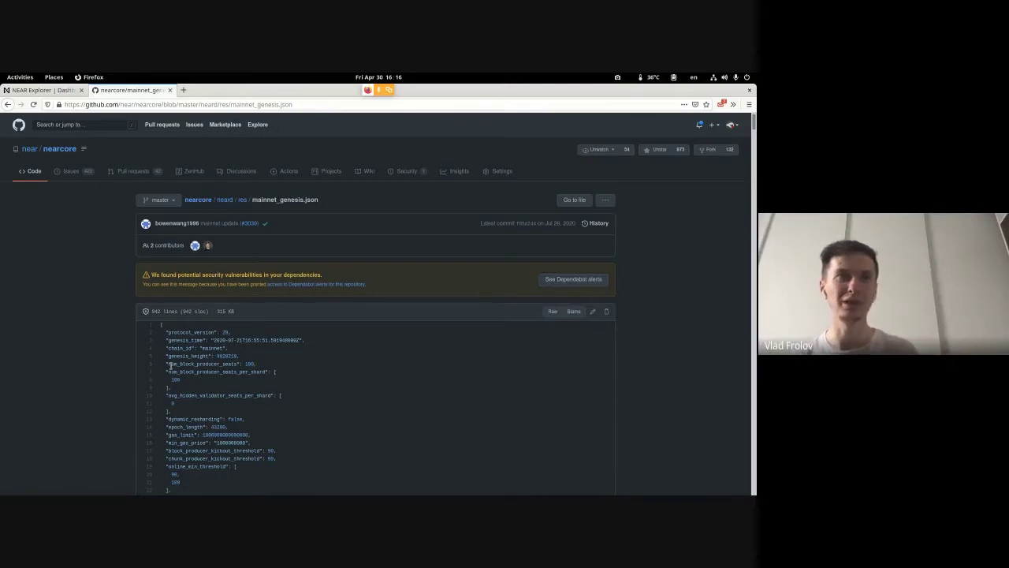
scroll(169, 365, down, 1)
scroll(170, 365, down, 3)
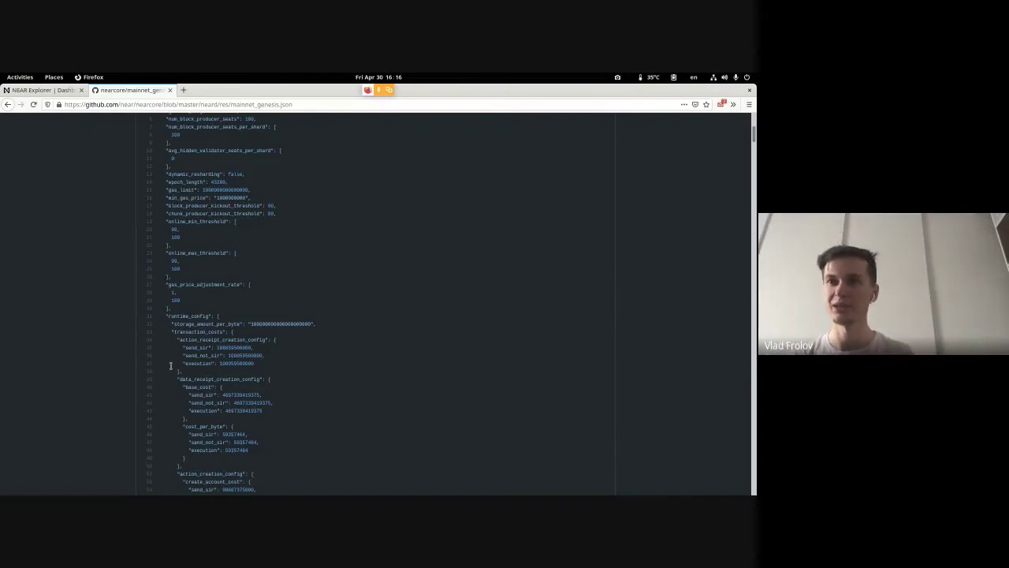
scroll(171, 365, up, 3)
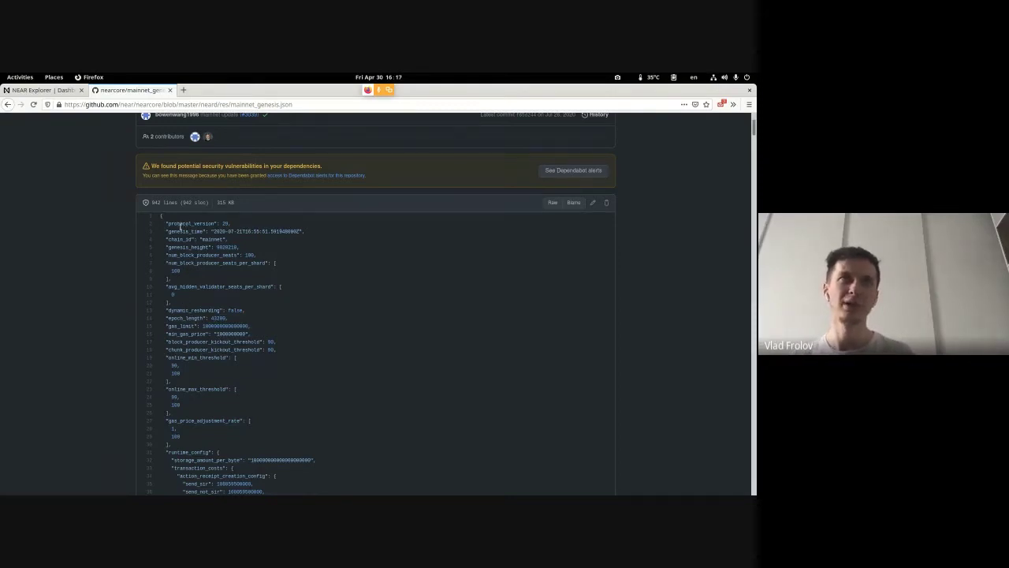
drag(167, 231, 314, 231)
click(314, 231)
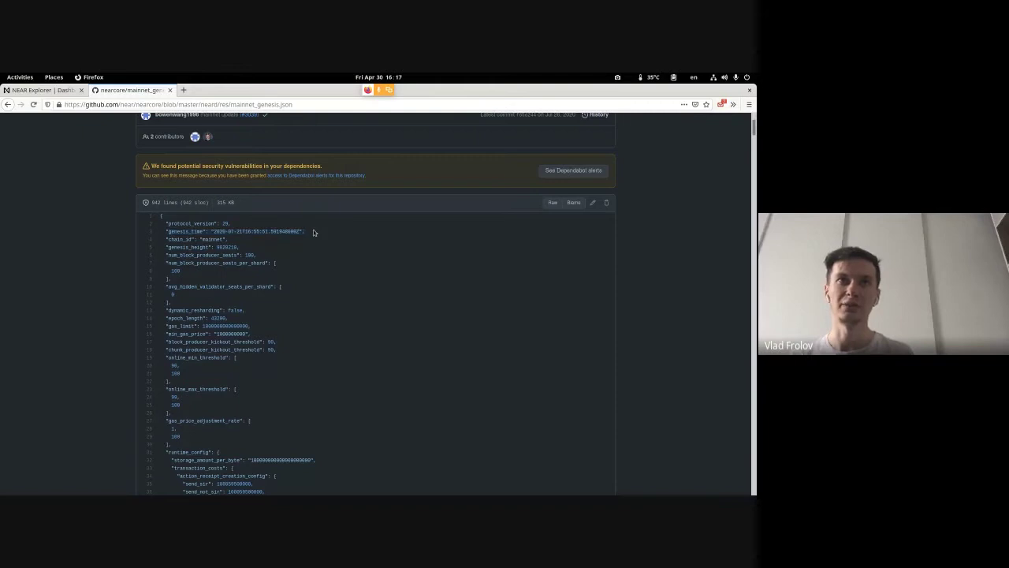
drag(167, 231, 313, 232)
click(313, 232)
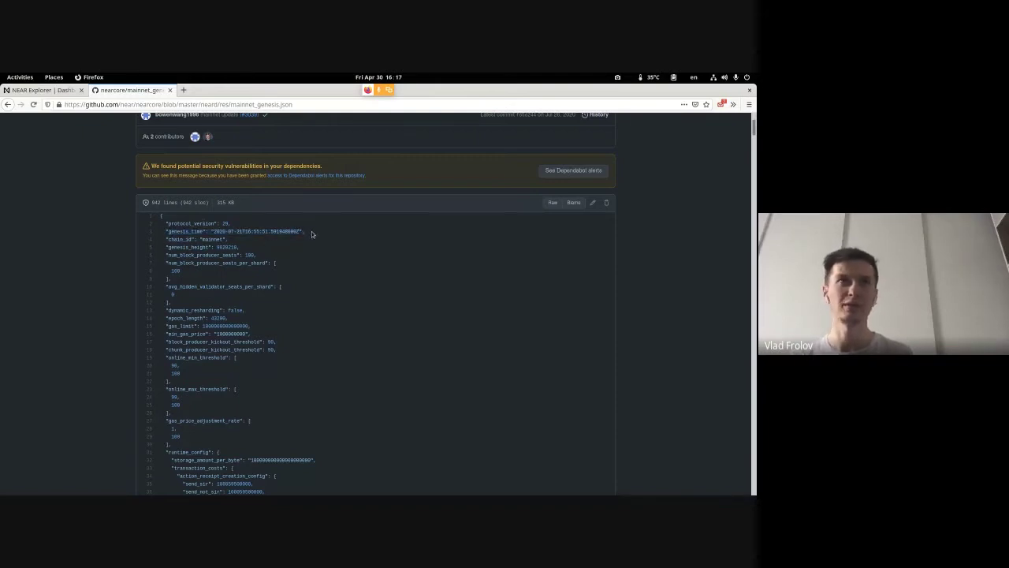
drag(166, 239, 244, 242)
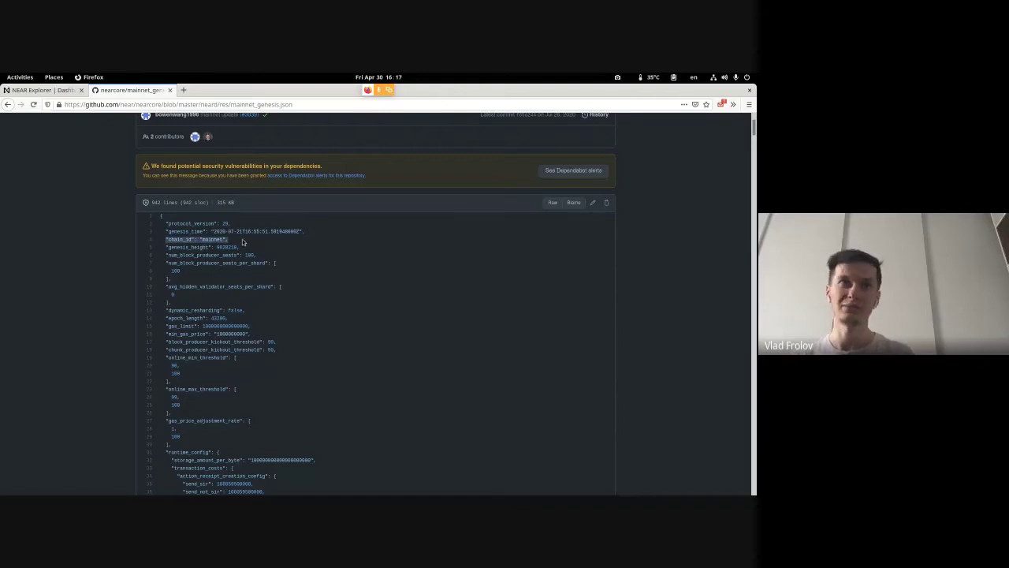
click(244, 242)
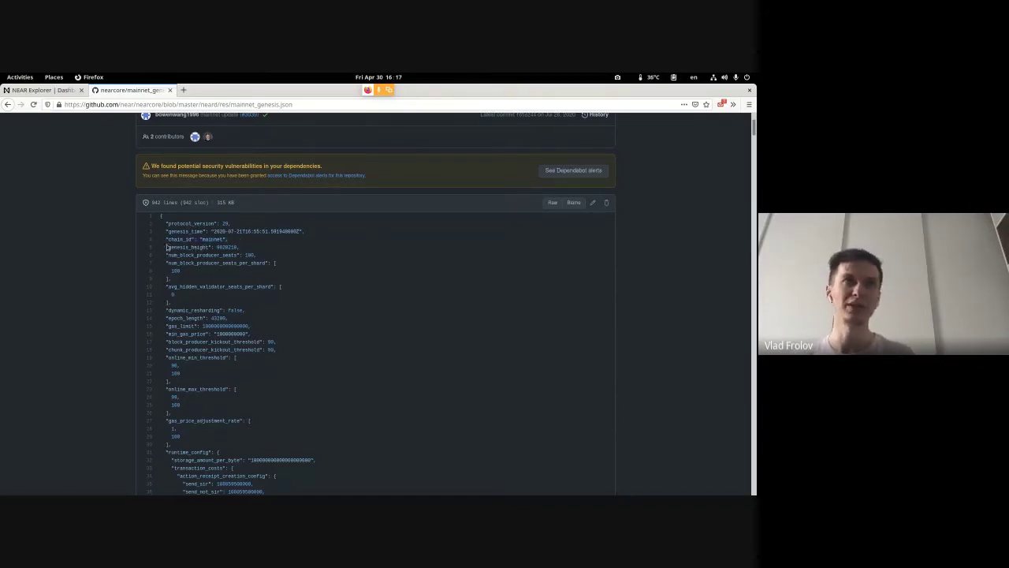
drag(165, 247, 246, 250)
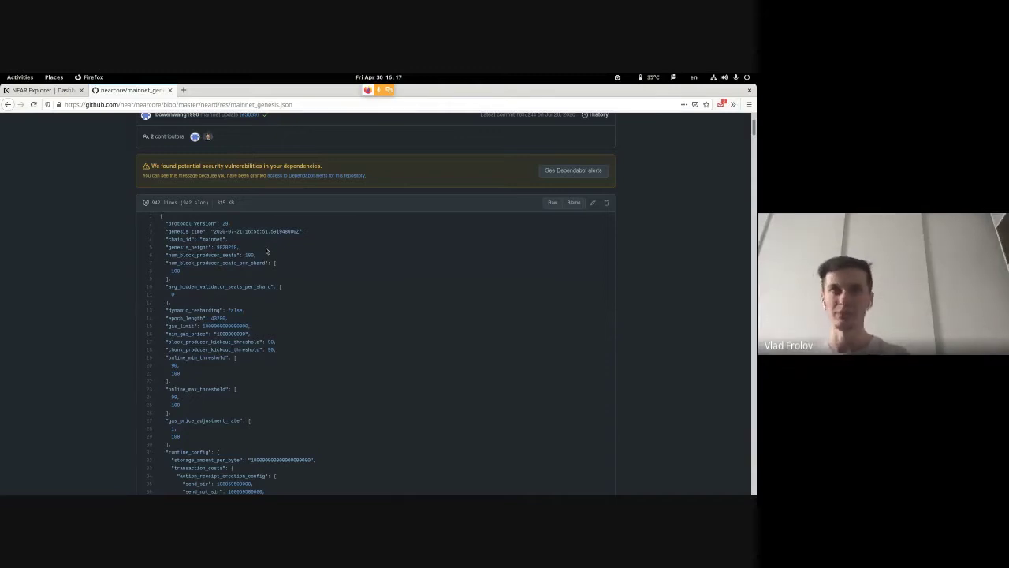
scroll(245, 278, down, 1)
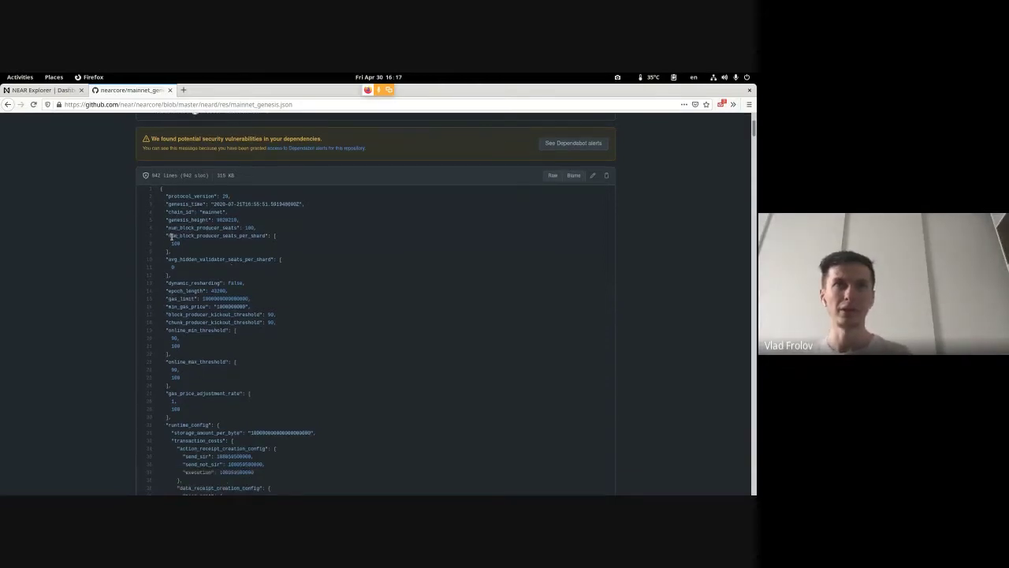
scroll(213, 335, down, 5)
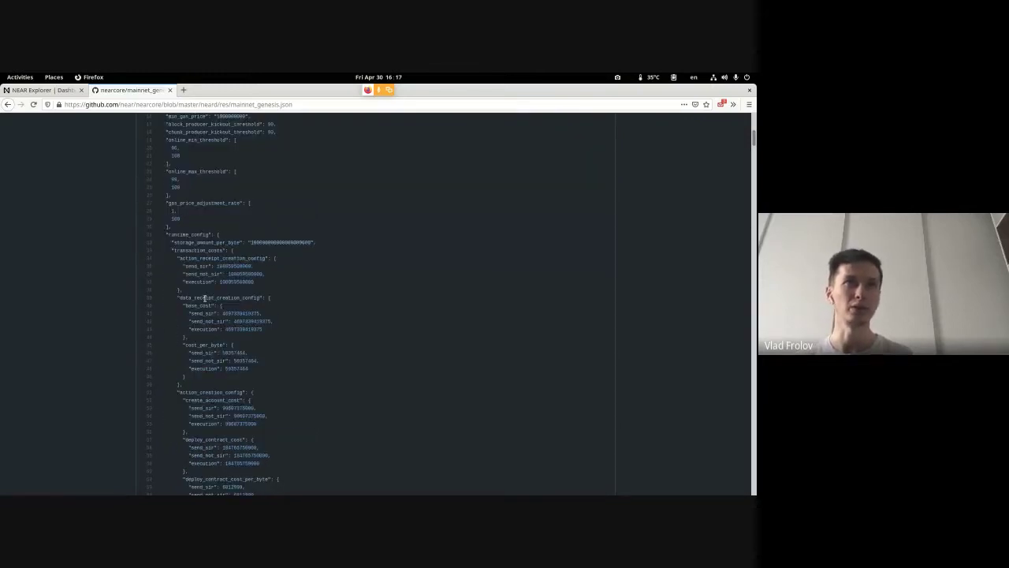
scroll(204, 298, down, 8)
scroll(205, 299, up, 3)
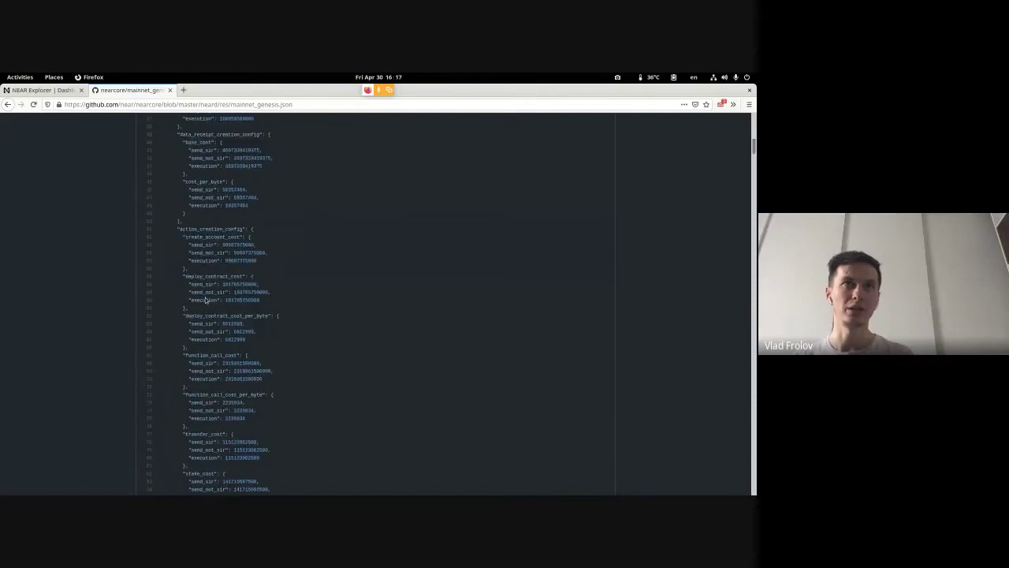
scroll(206, 300, up, 4)
drag(172, 249, 207, 377)
click(183, 250)
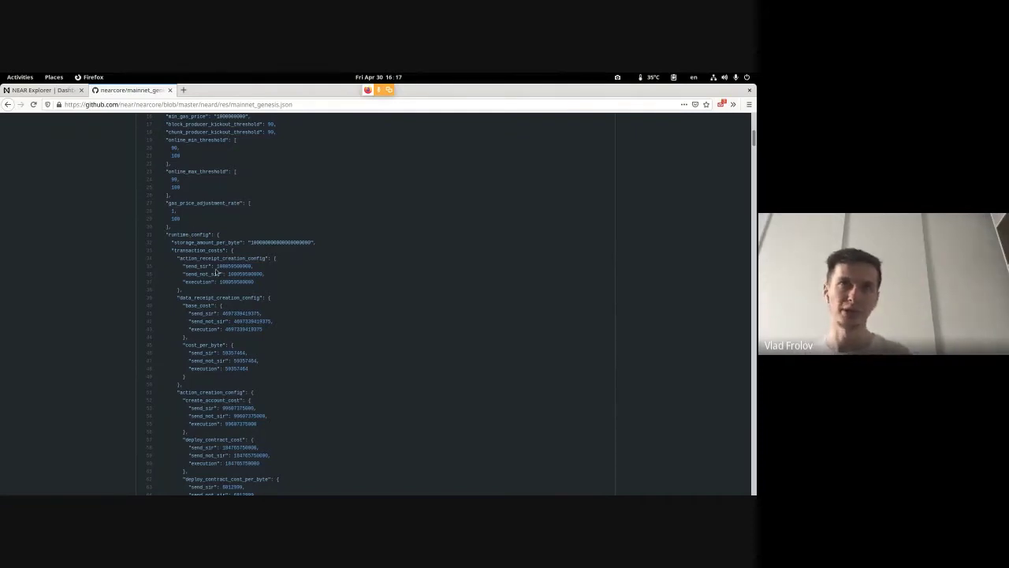
drag(216, 272, 268, 411)
click(268, 412)
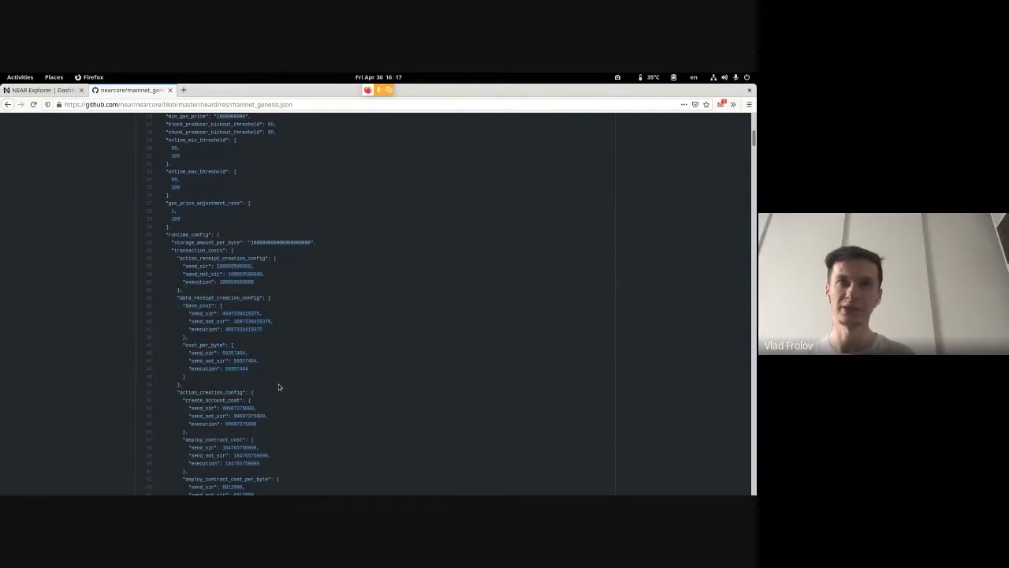
double_click(216, 265)
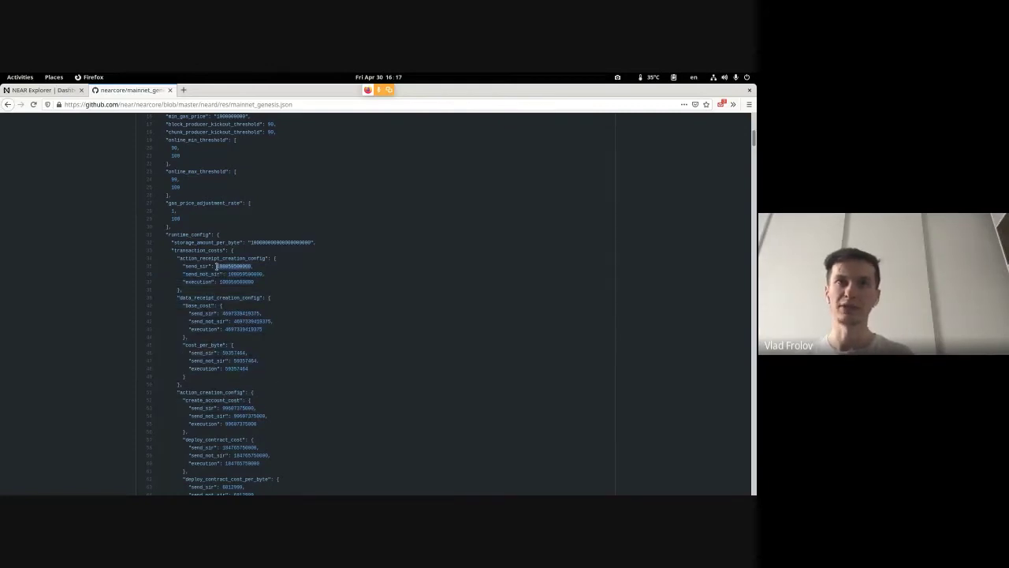
click(218, 266)
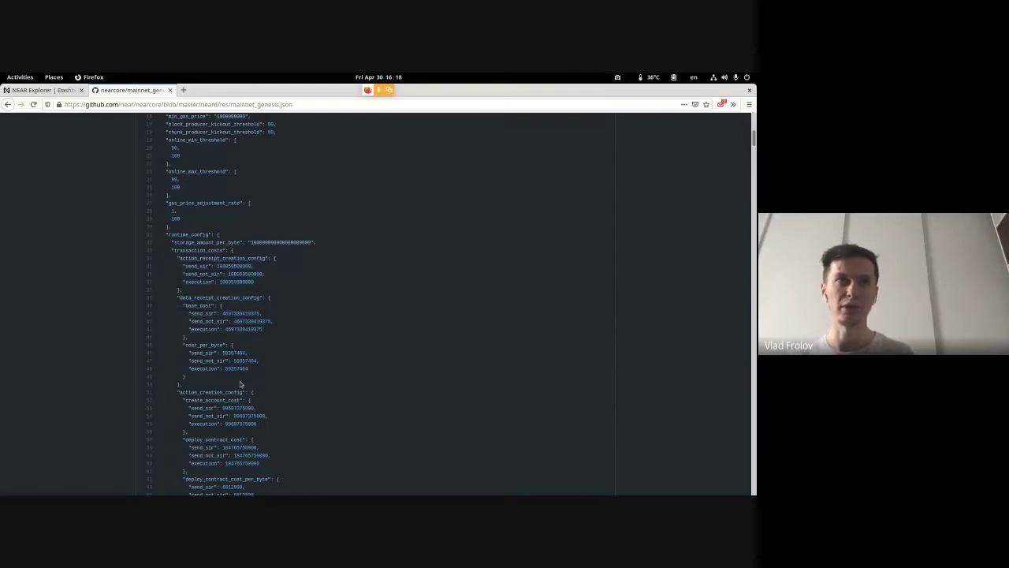
Highlight the action_creation_config key among the runtime cost settings
scroll(238, 383, down, 5)
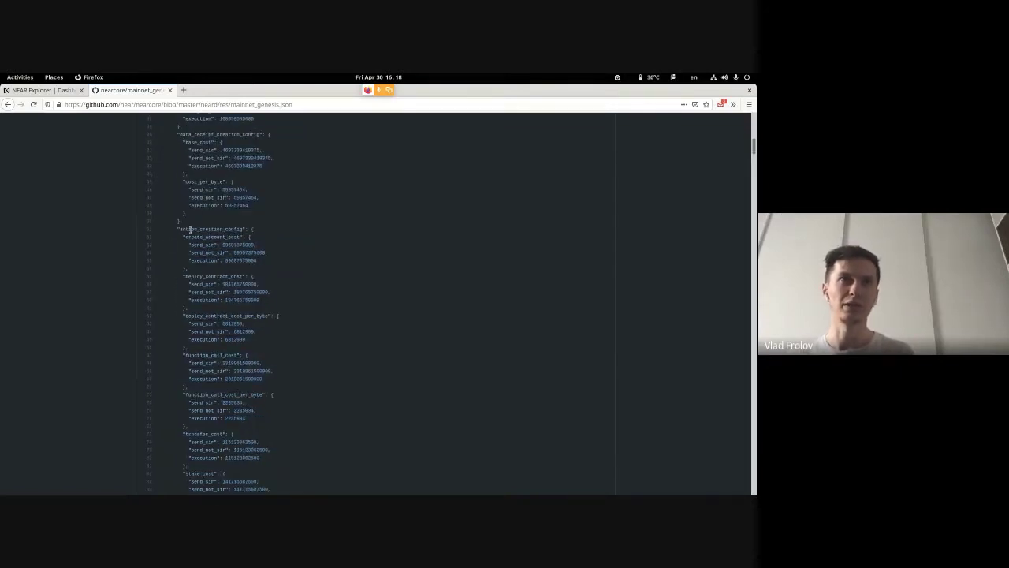
double_click(190, 229)
click(275, 253)
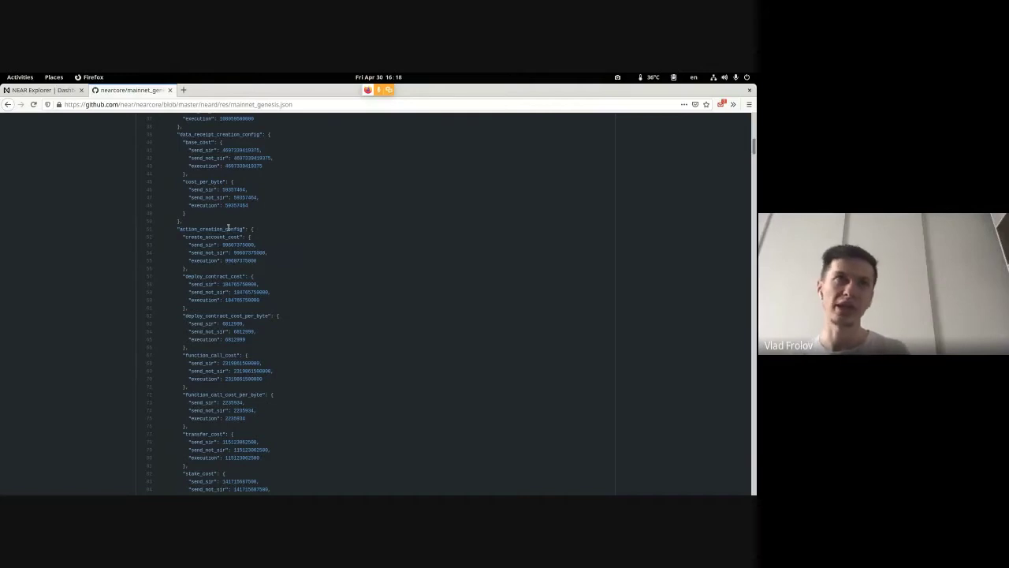
scroll(253, 299, down, 1)
scroll(253, 299, down, 10)
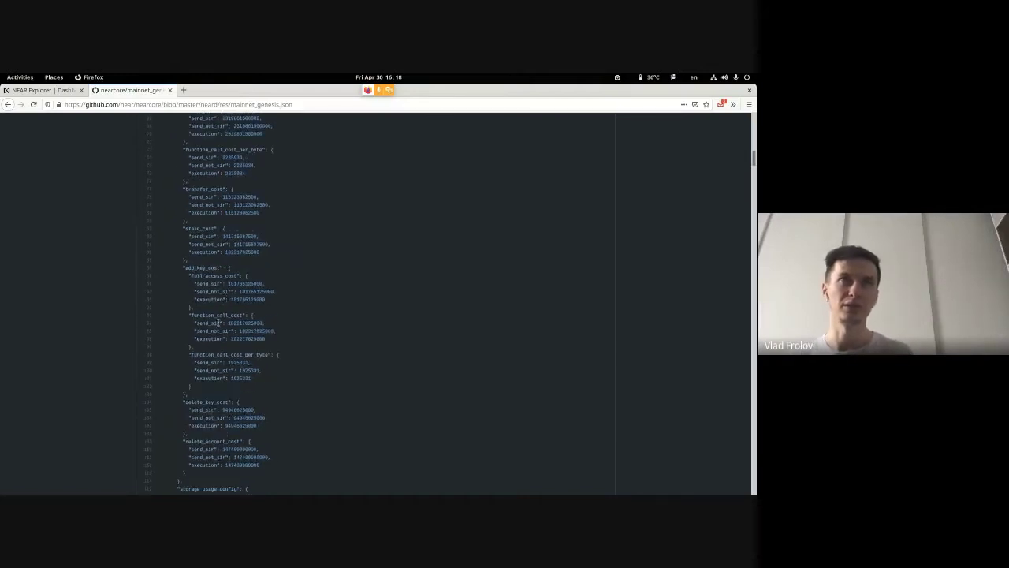
scroll(198, 257, up, 3)
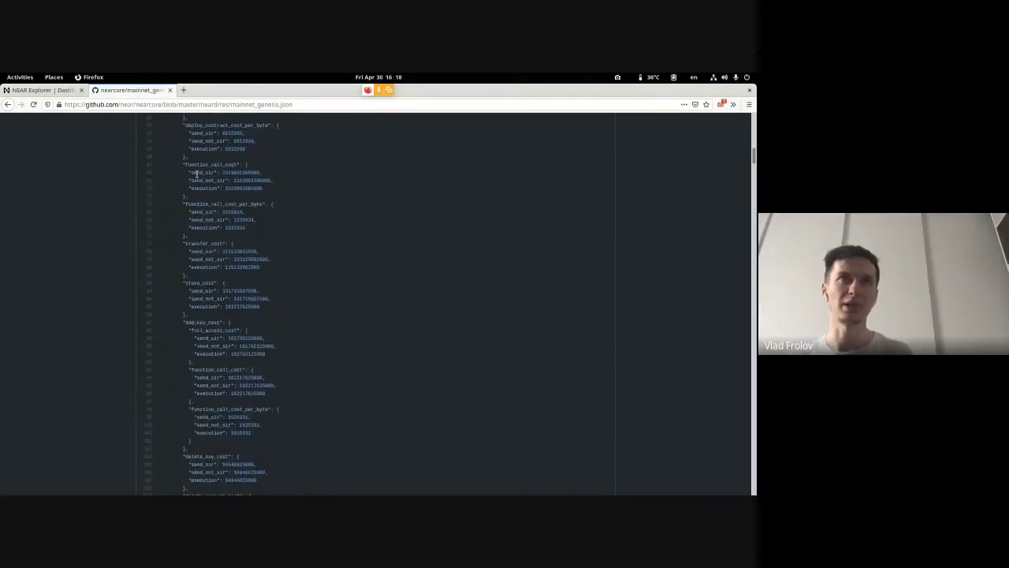
scroll(201, 201, up, 3)
Point out the create_account_cost, function_call_cost and function_call_cost_per_byte entries
double_click(201, 127)
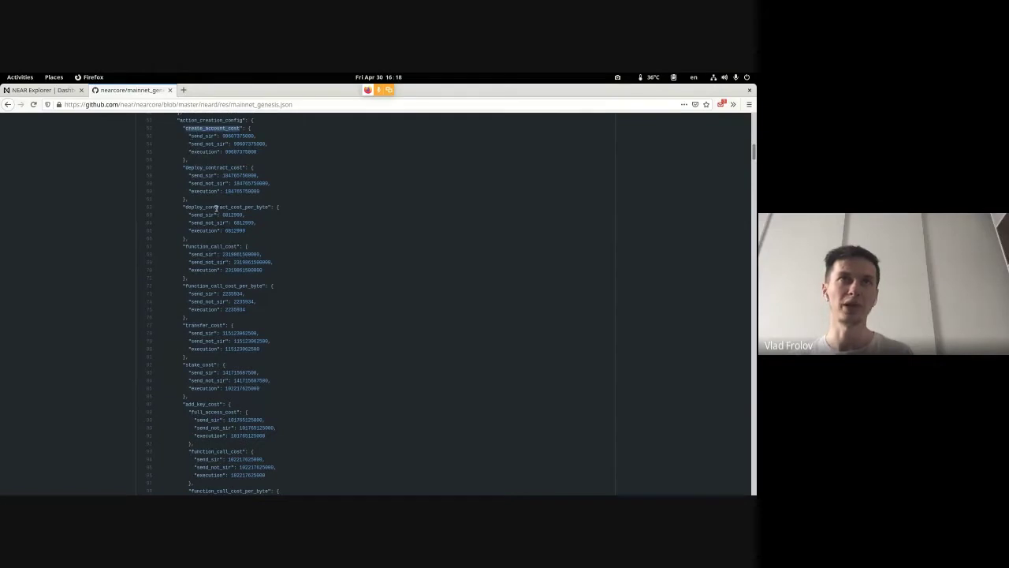
double_click(203, 247)
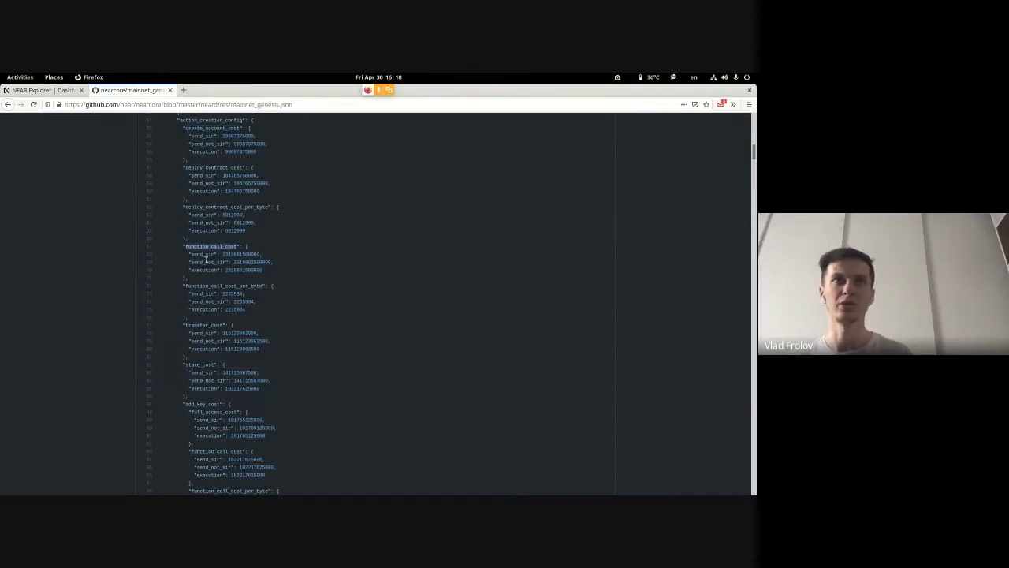
click(242, 245)
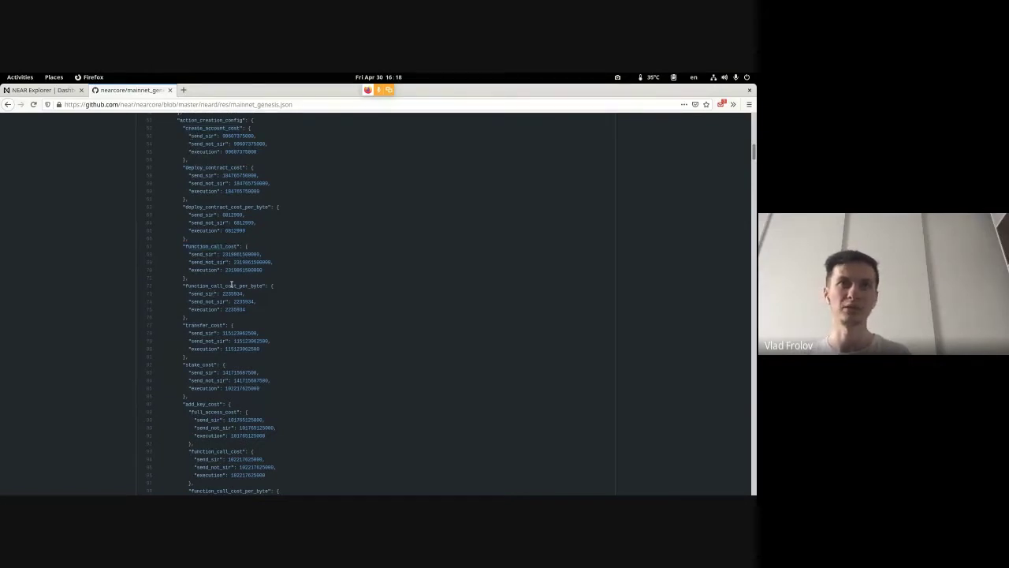
double_click(239, 247)
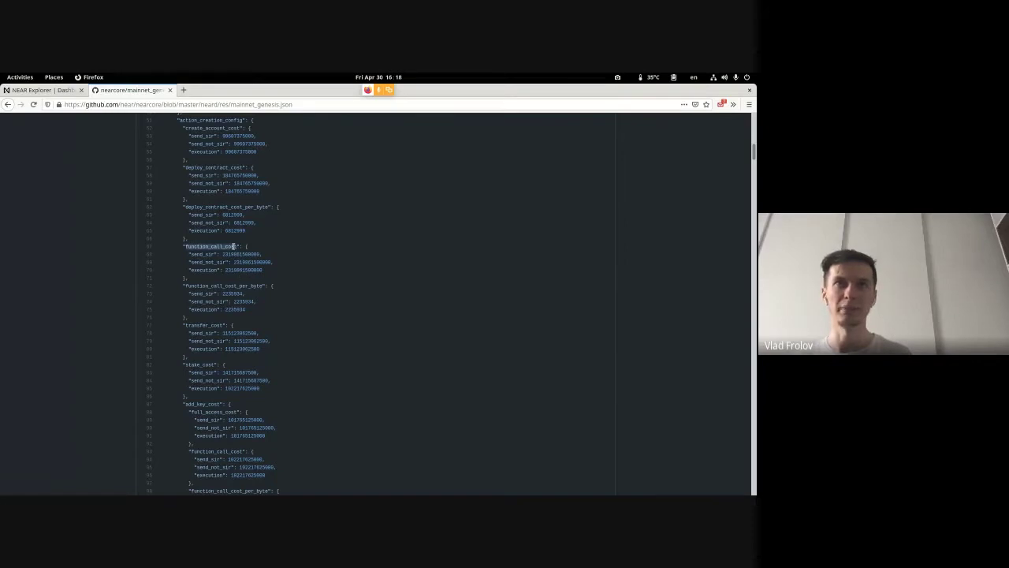
double_click(230, 286)
click(243, 320)
Scroll down to the four genesis validators and the total_supply settings
scroll(236, 276, down, 3)
scroll(221, 220, down, 6)
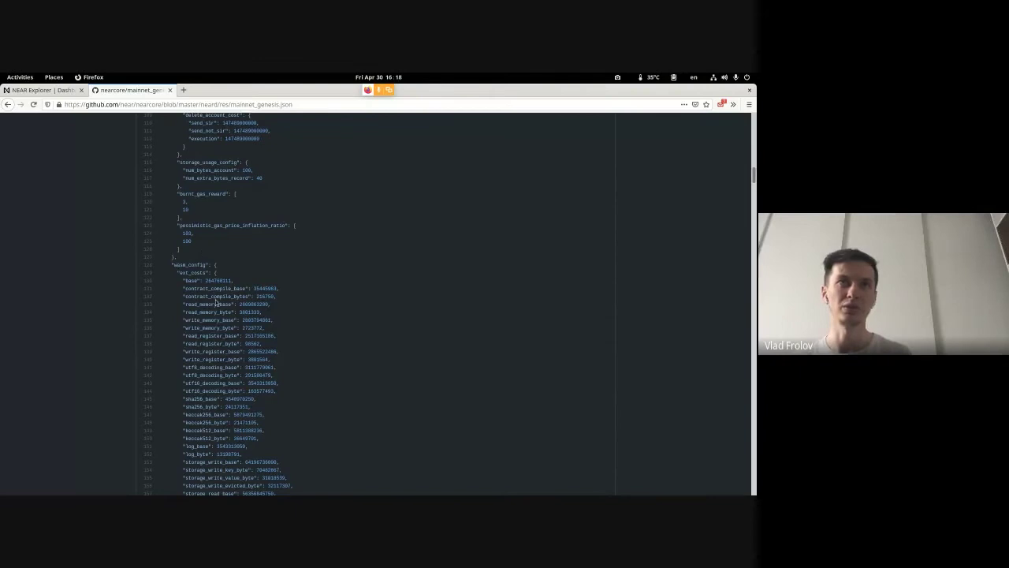
scroll(217, 299, down, 2)
scroll(234, 376, down, 4)
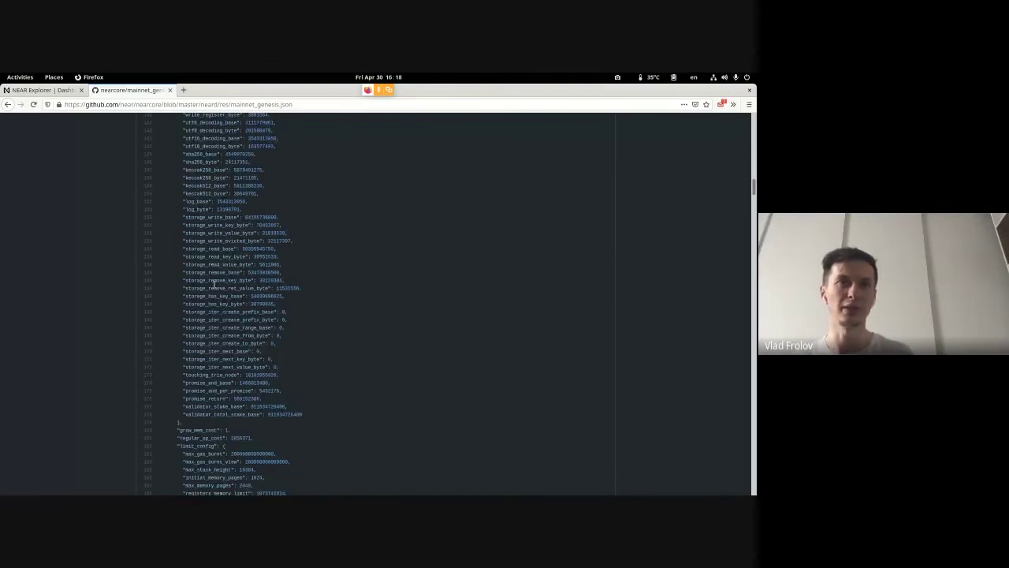
scroll(220, 342, down, 10)
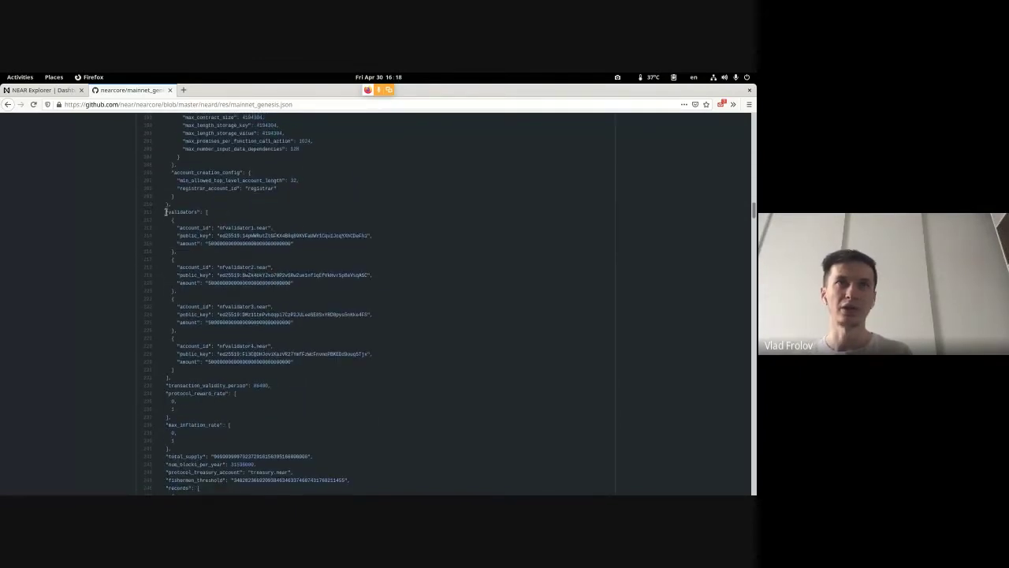
drag(163, 212, 205, 381)
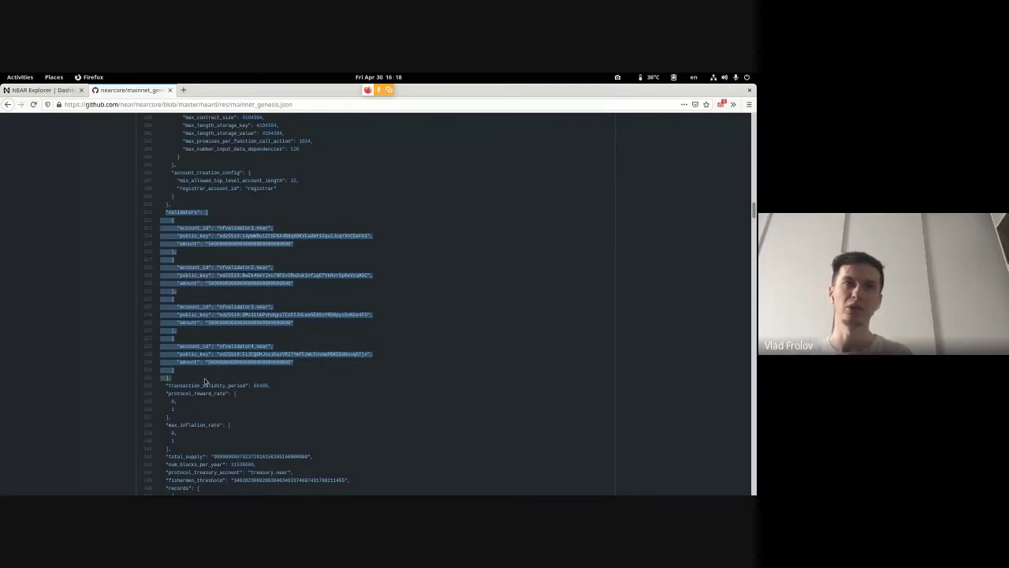
click(204, 378)
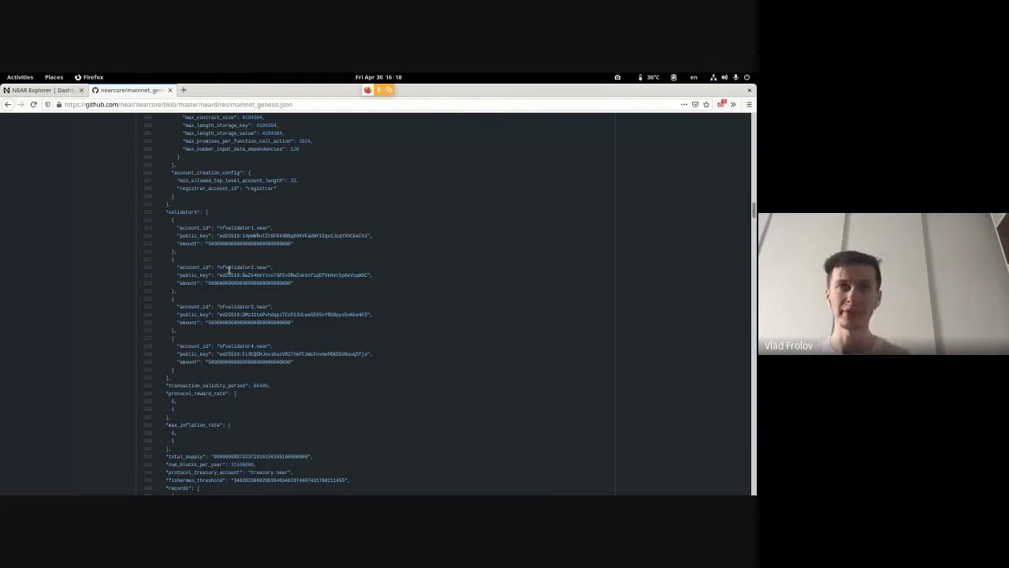
drag(170, 205, 199, 212)
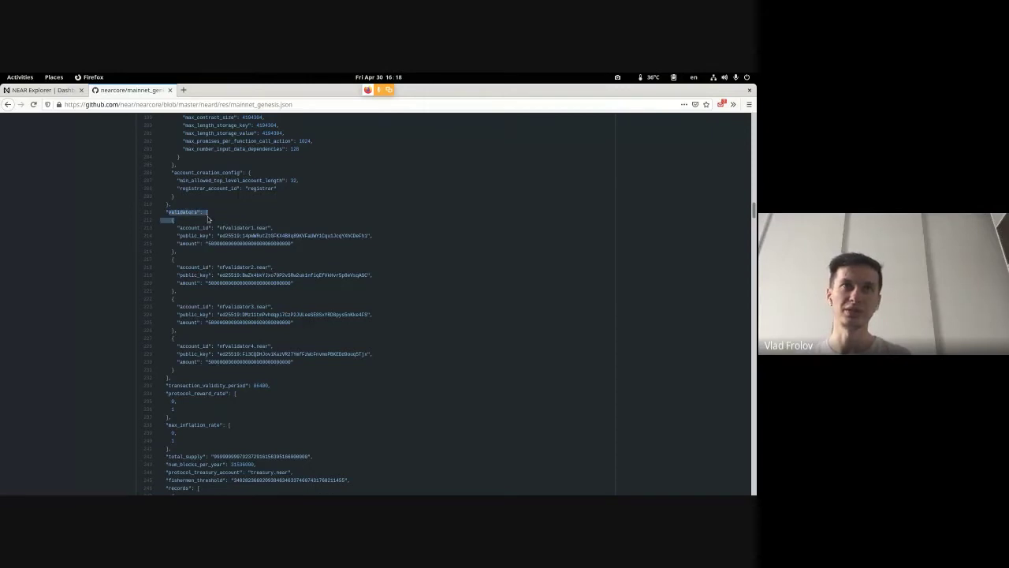
click(198, 213)
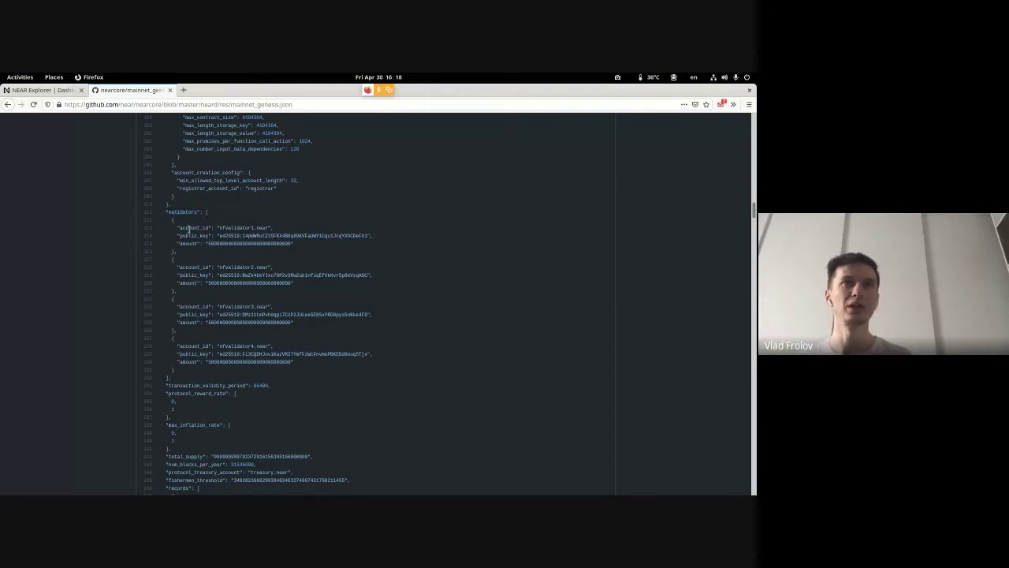
drag(226, 228, 250, 361)
click(250, 361)
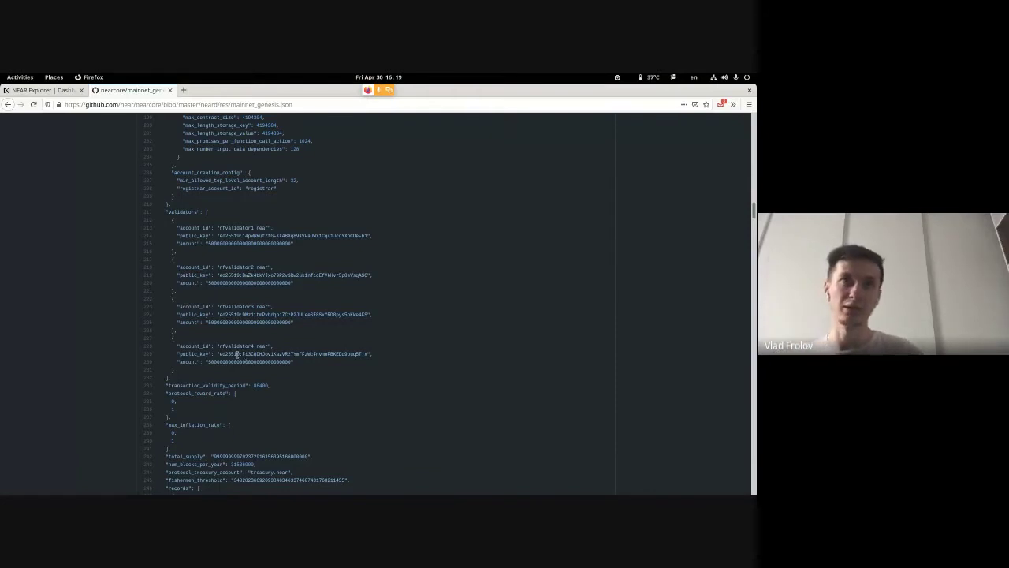
scroll(244, 334, down, 1)
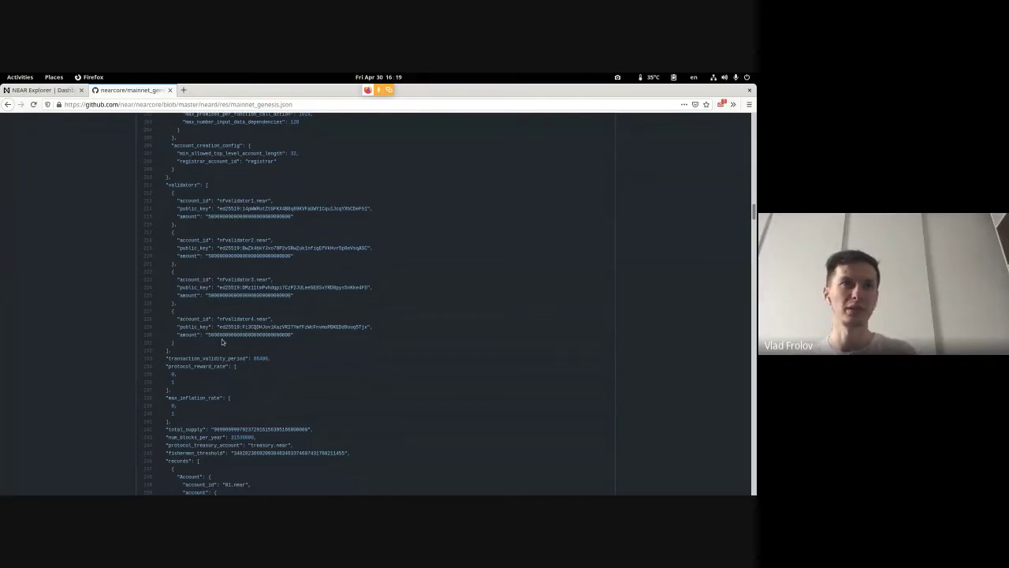
Scroll past validators and total_supply to the records array's Account entries
scroll(197, 343, down, 4)
scroll(171, 323, up, 5)
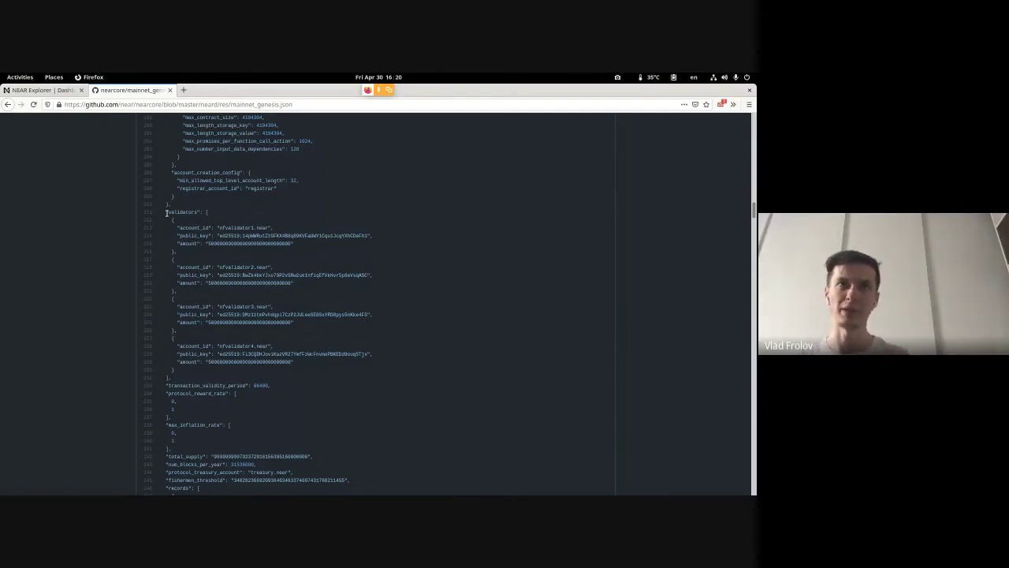
scroll(167, 212, down, 5)
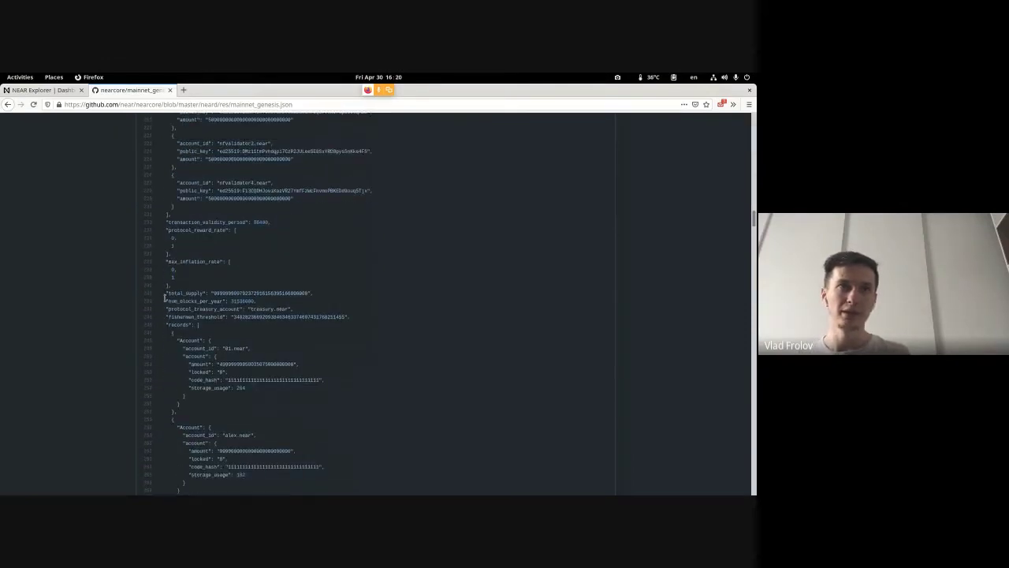
scroll(156, 309, down, 2)
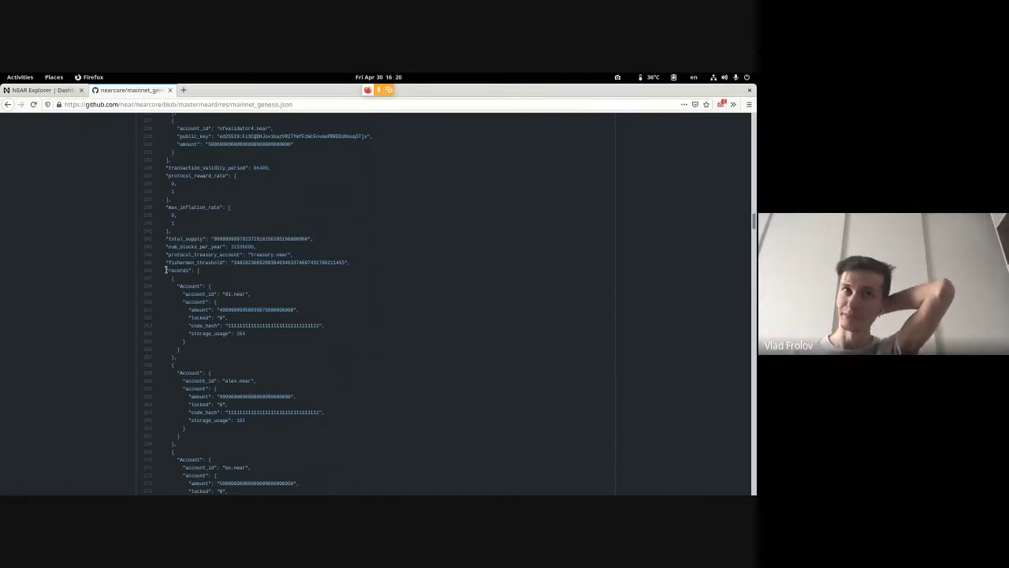
drag(166, 270, 325, 327)
click(325, 327)
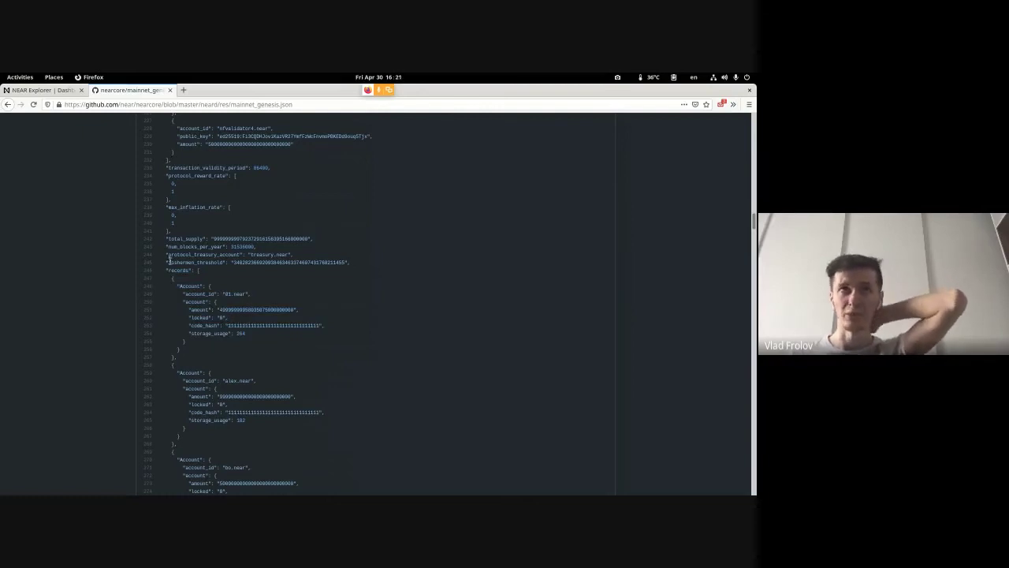
drag(166, 270, 200, 381)
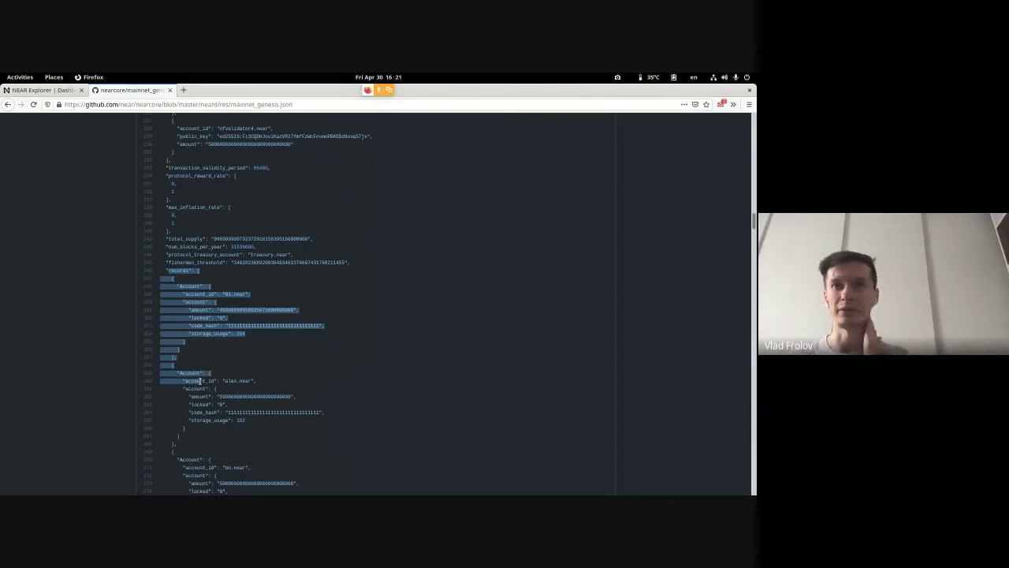
click(200, 381)
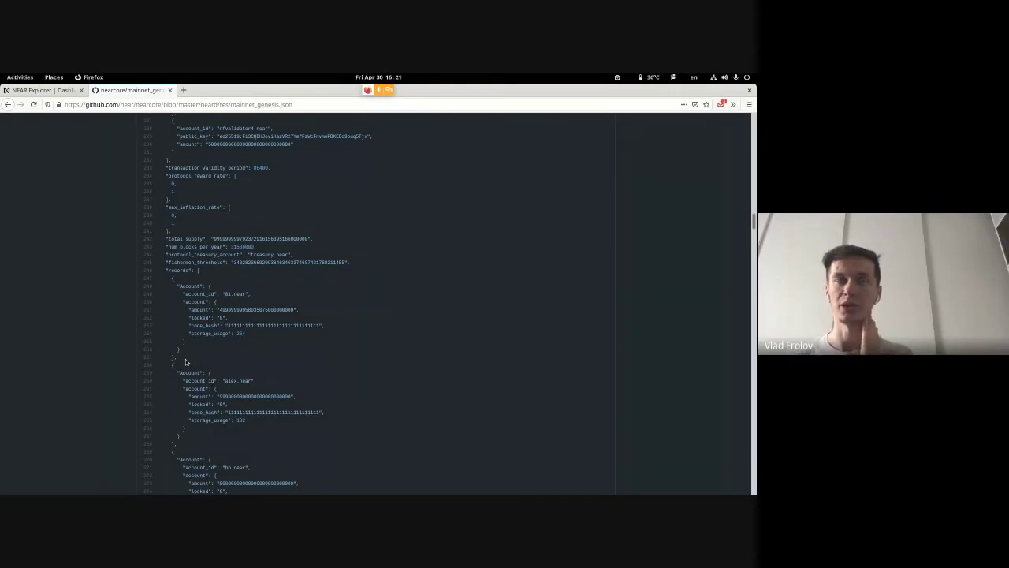
drag(172, 277, 194, 352)
click(169, 280)
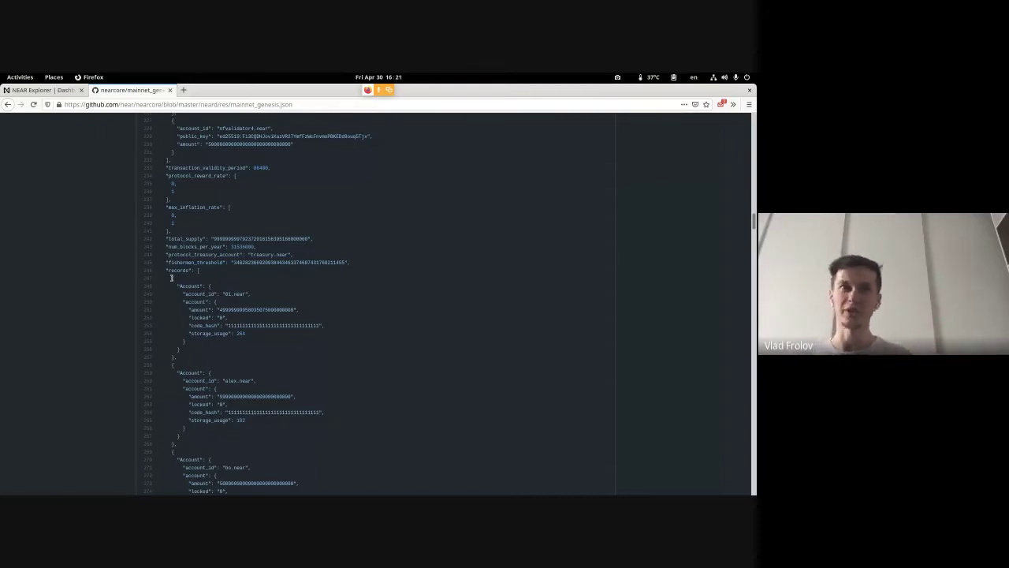
scroll(171, 281, down, 1)
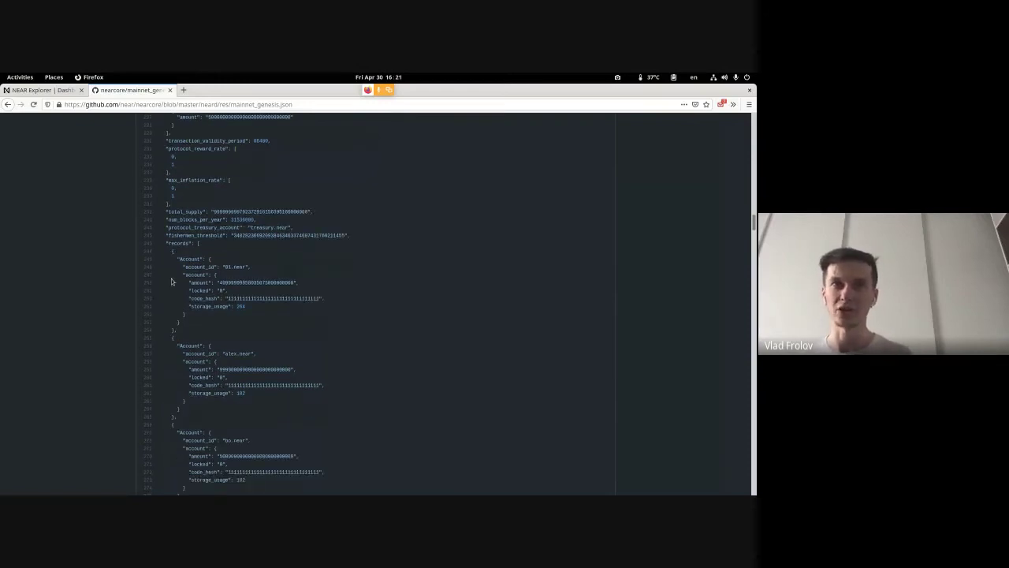
triple_click(163, 211)
drag(163, 211, 206, 211)
click(206, 211)
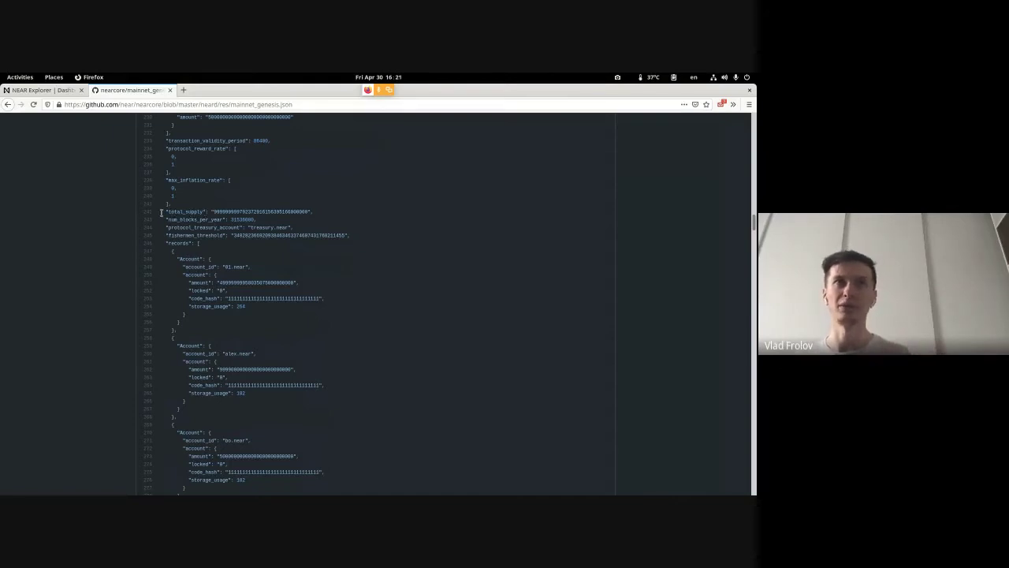
double_click(230, 283)
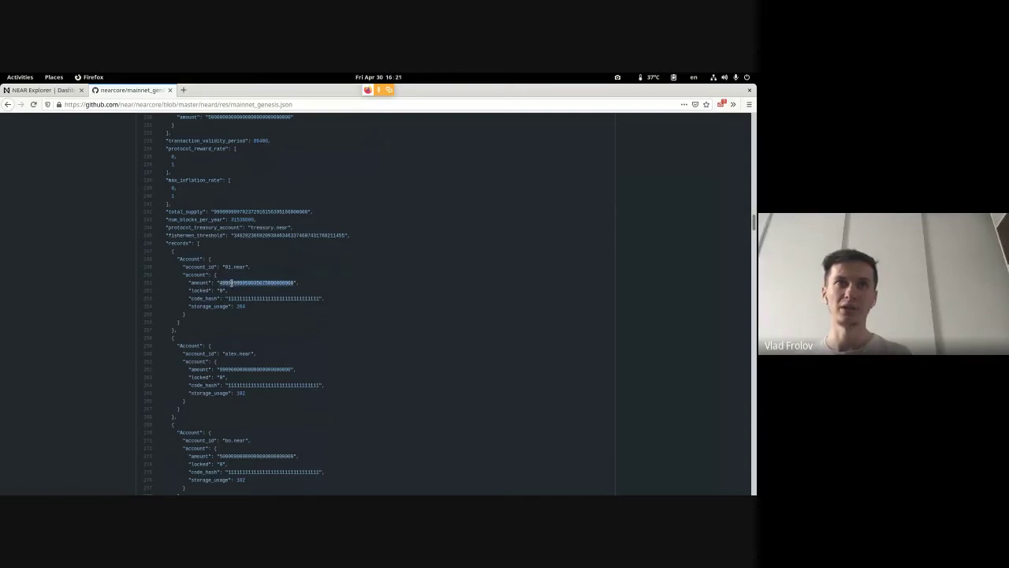
double_click(235, 369)
double_click(233, 455)
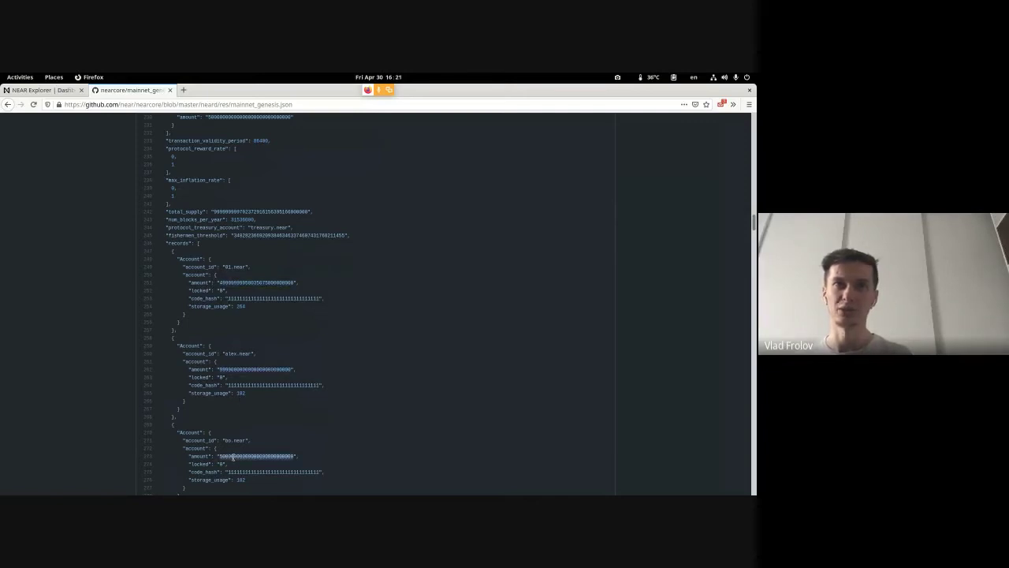
scroll(232, 455, down, 4)
double_click(232, 379)
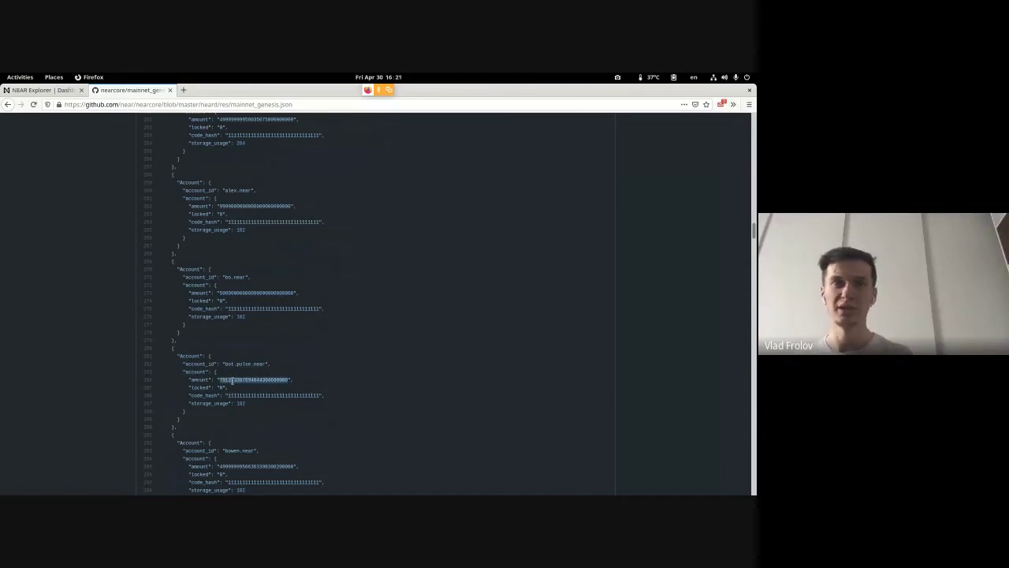
click(232, 381)
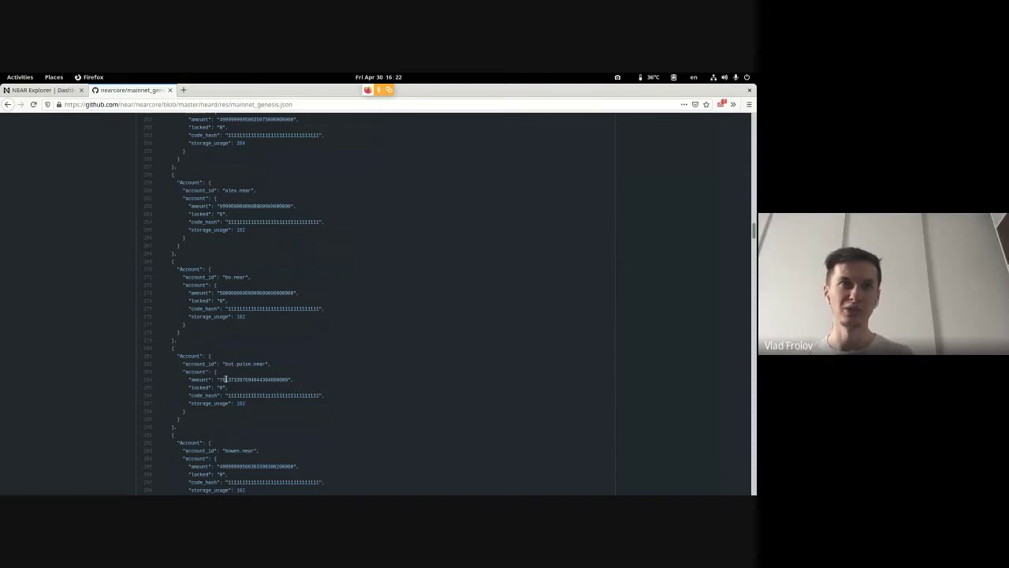
drag(224, 380, 289, 380)
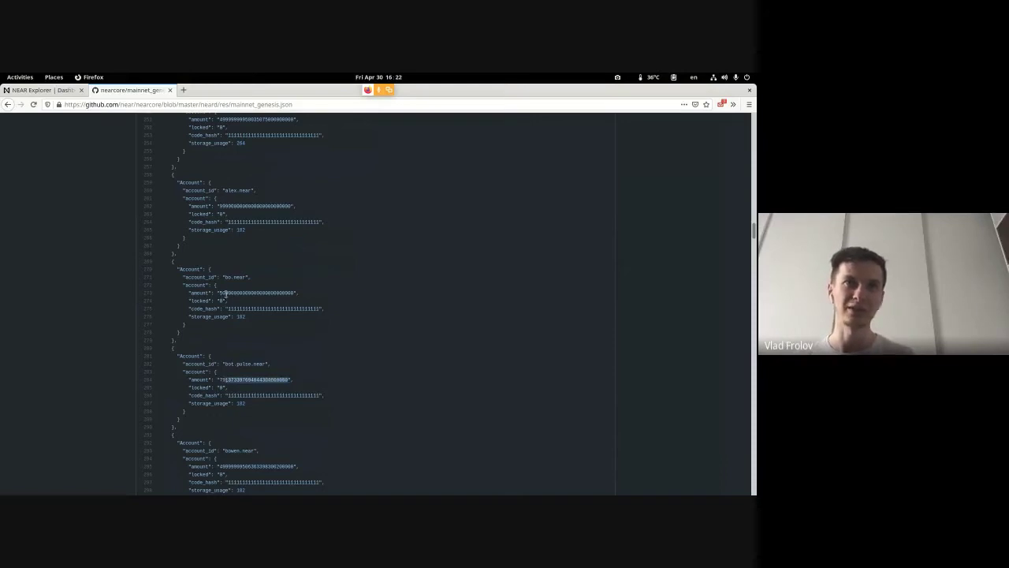
drag(221, 293, 291, 291)
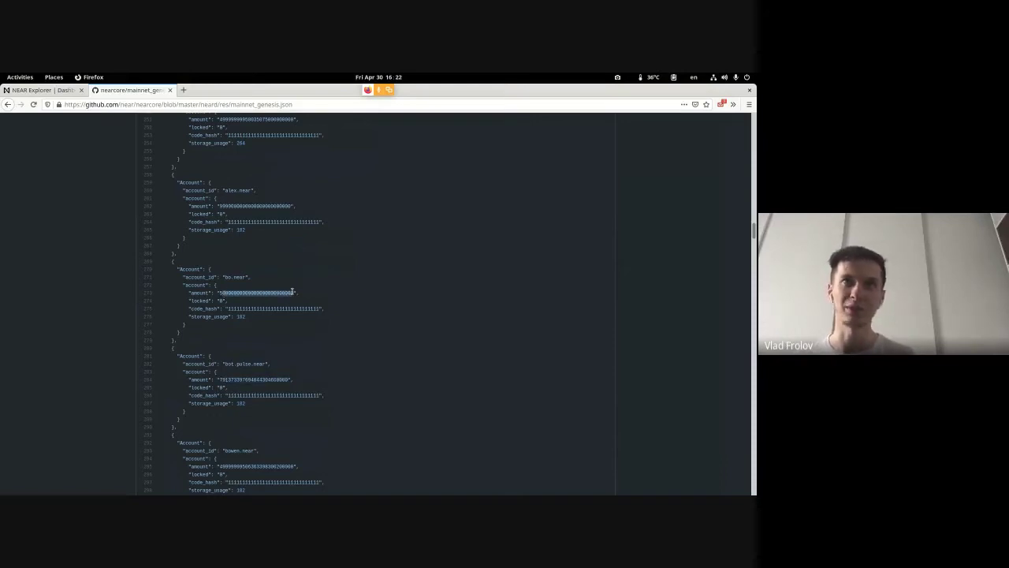
click(292, 293)
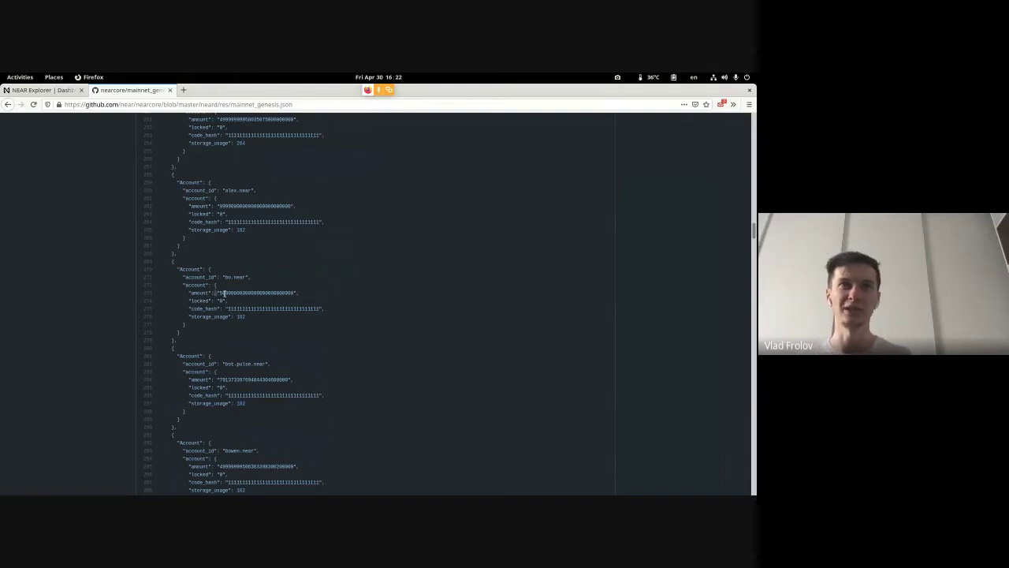
drag(224, 292, 328, 292)
click(329, 292)
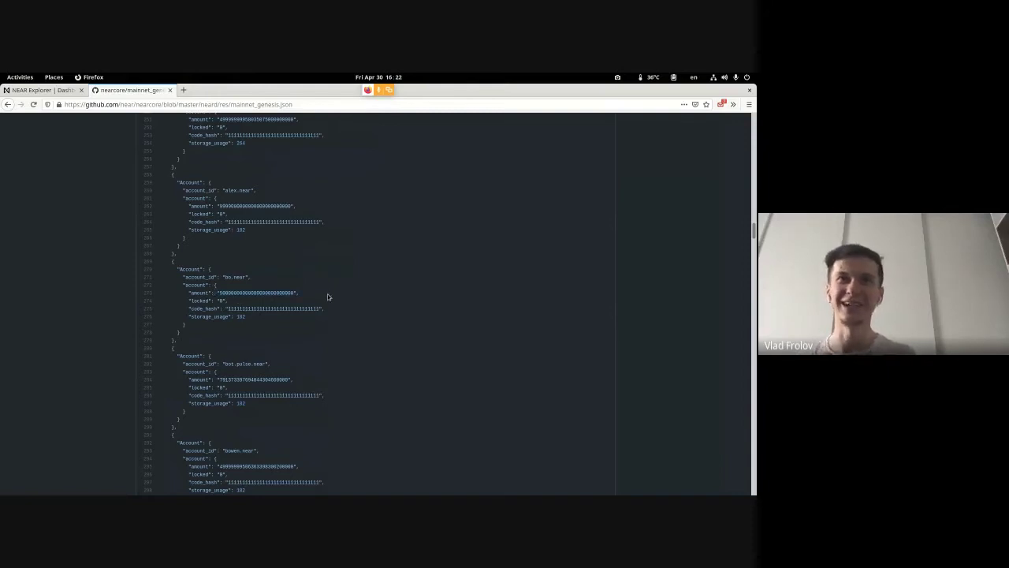
scroll(276, 347, down, 5)
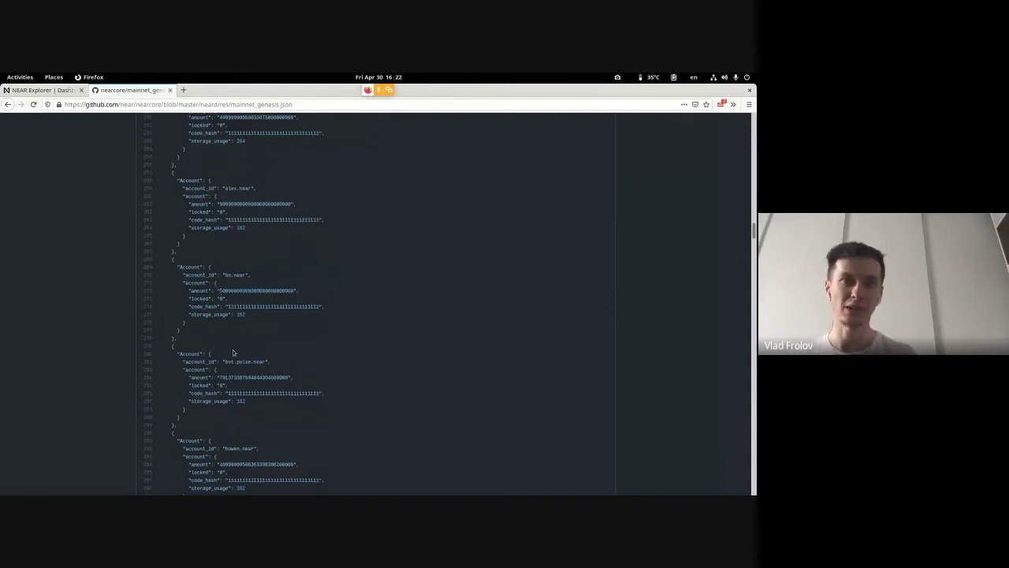
scroll(229, 339, down, 2)
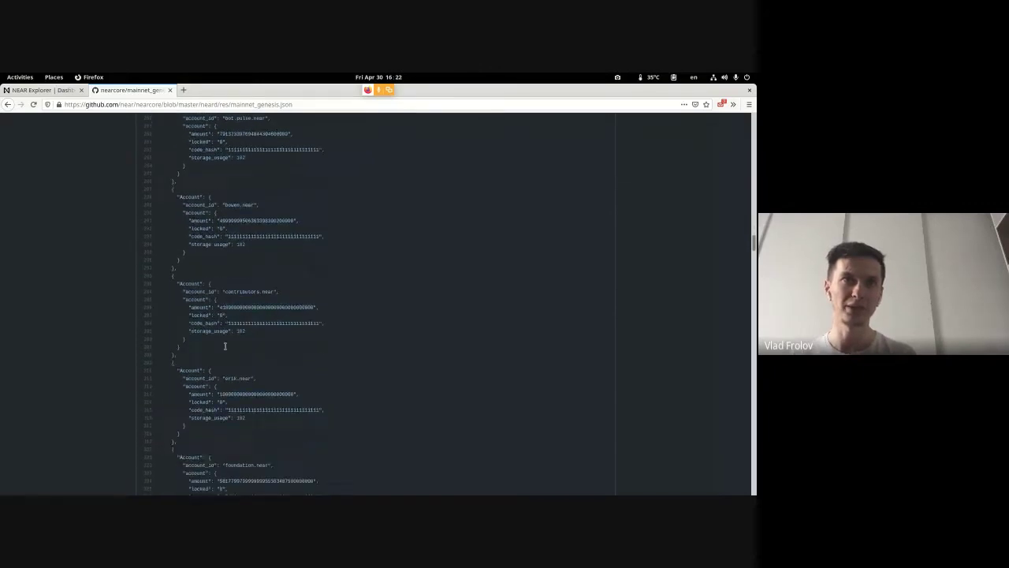
drag(223, 264, 275, 266)
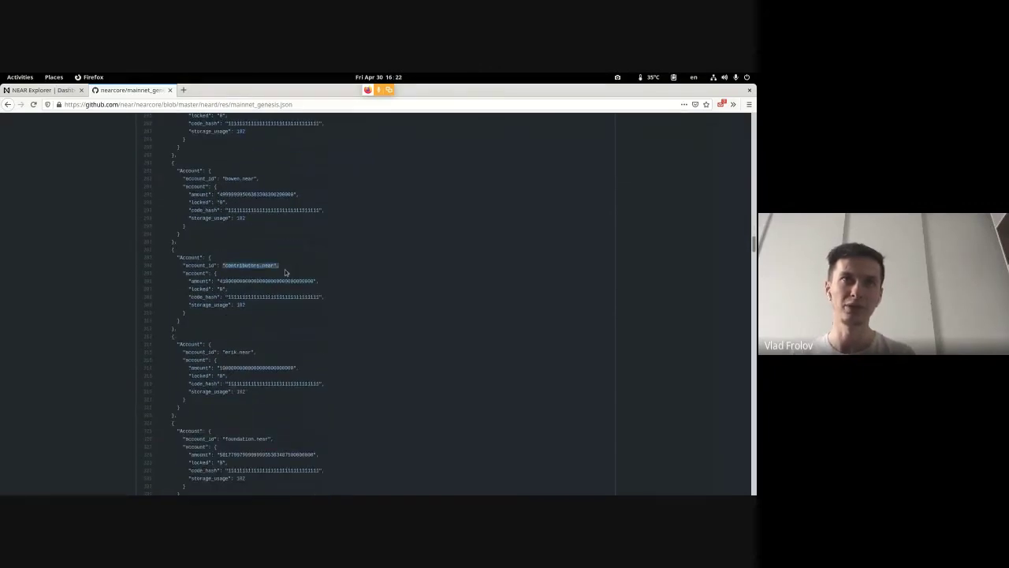
click(218, 282)
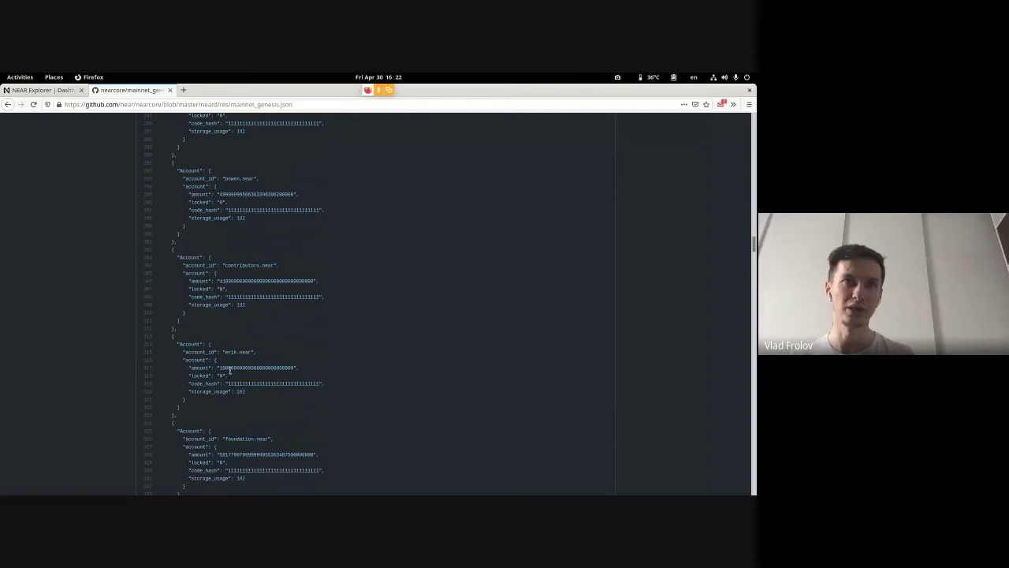
scroll(230, 371, down, 2)
drag(218, 372, 345, 377)
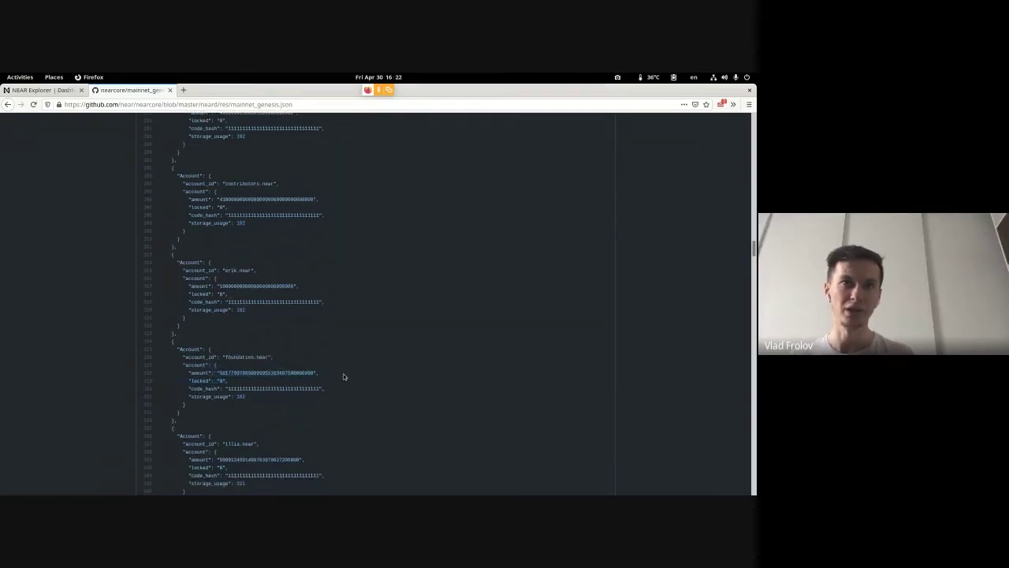
scroll(343, 376, down, 10)
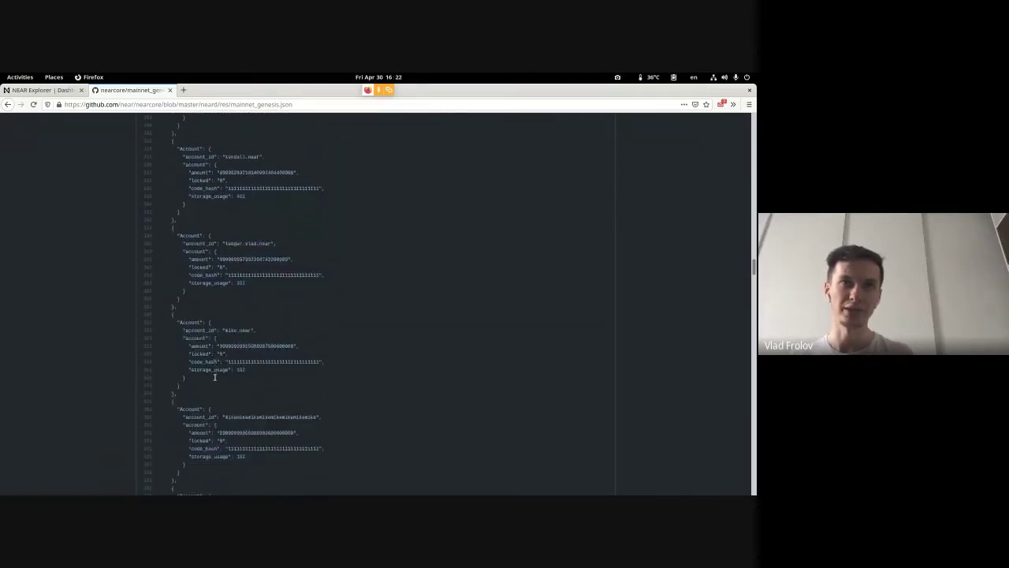
scroll(214, 377, down, 10)
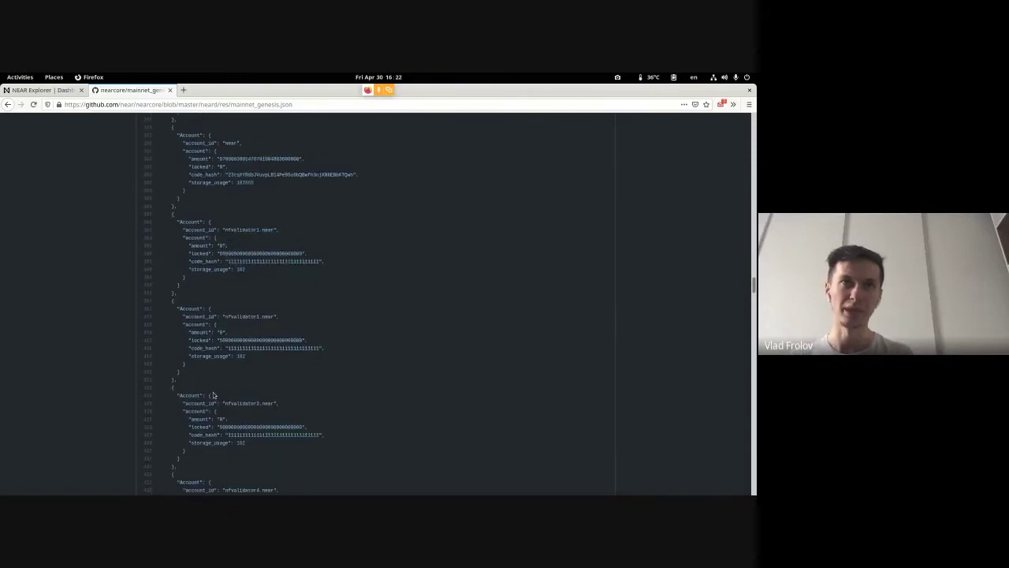
drag(223, 316, 303, 316)
click(302, 316)
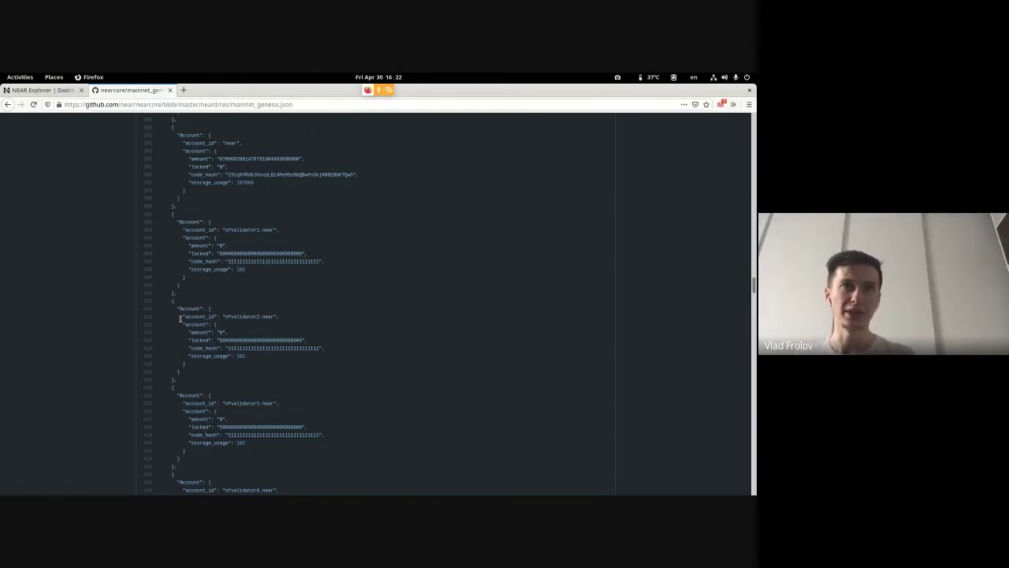
scroll(195, 308, up, 5)
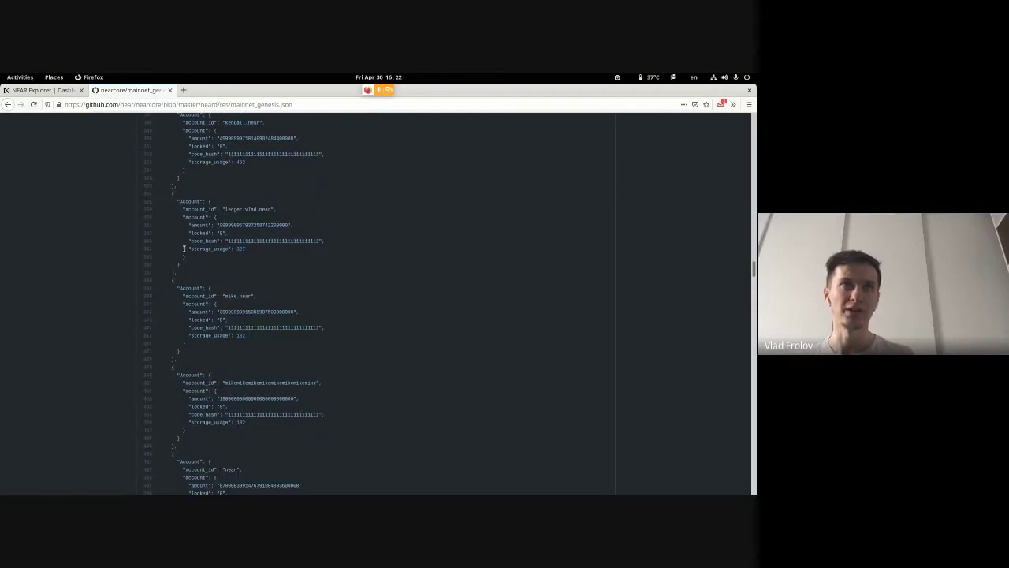
scroll(184, 207, down, 10)
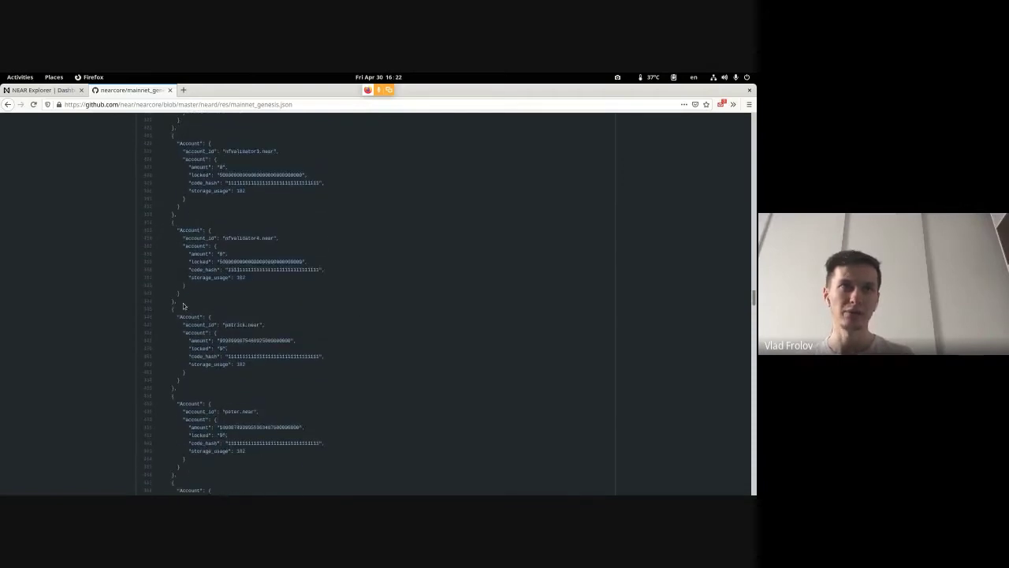
scroll(184, 306, down, 10)
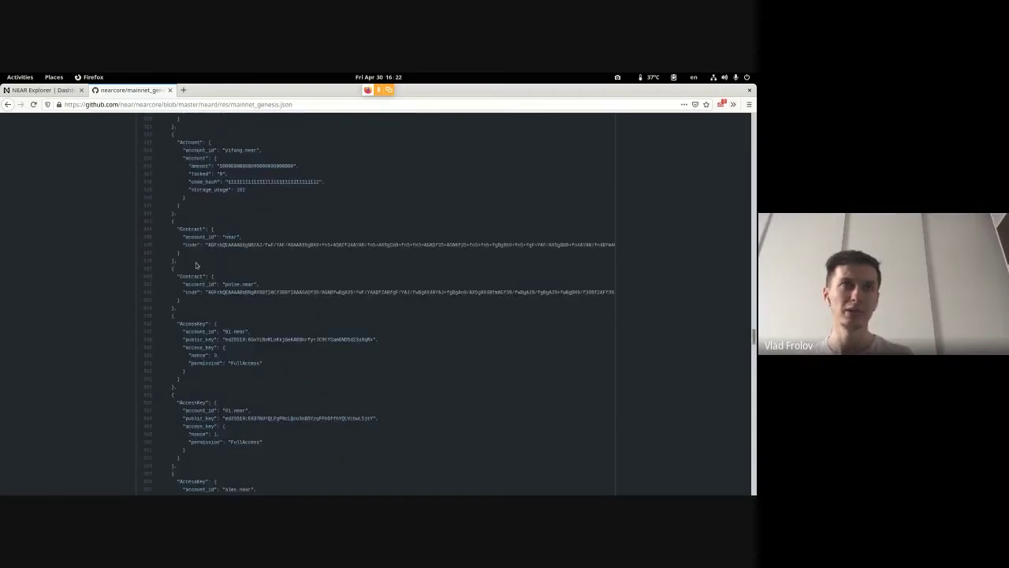
drag(179, 229, 226, 316)
click(225, 316)
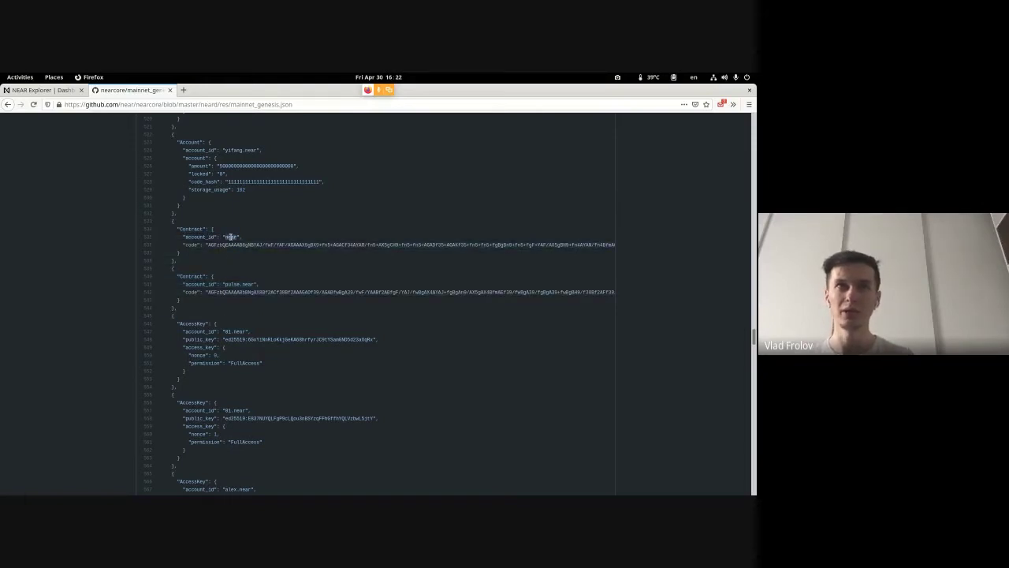
click(230, 237)
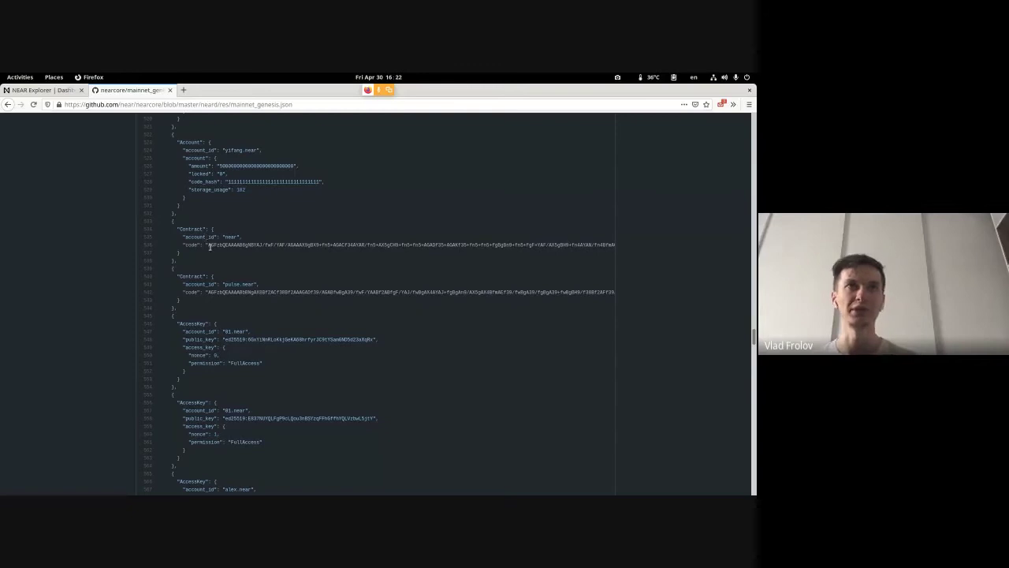
mouse_move(168, 227)
mouse_down()
mouse_move(245, 261)
mouse_move(166, 236)
mouse_move(175, 227)
mouse_up()
click(209, 249)
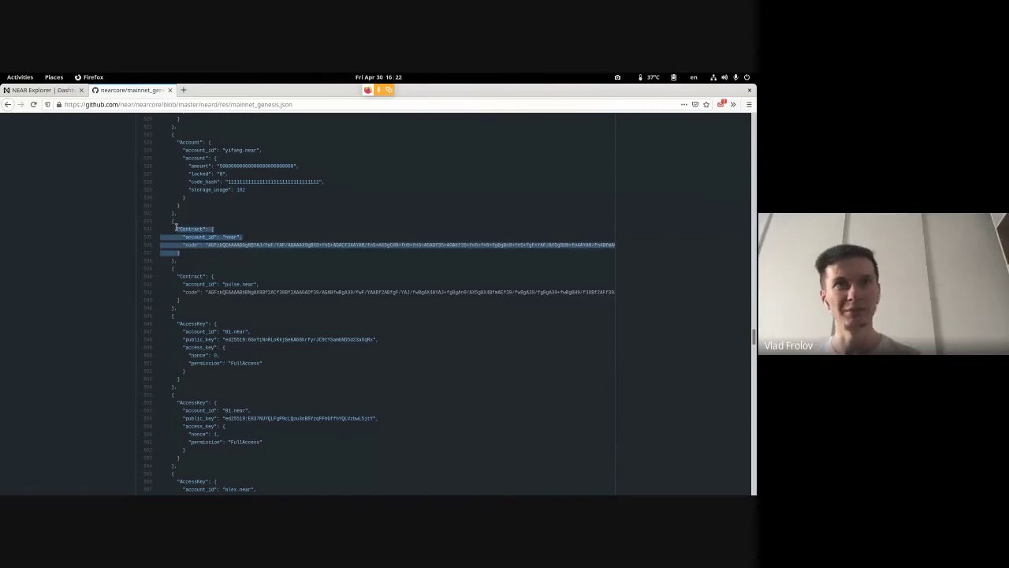
click(176, 227)
drag(164, 227, 181, 255)
click(179, 229)
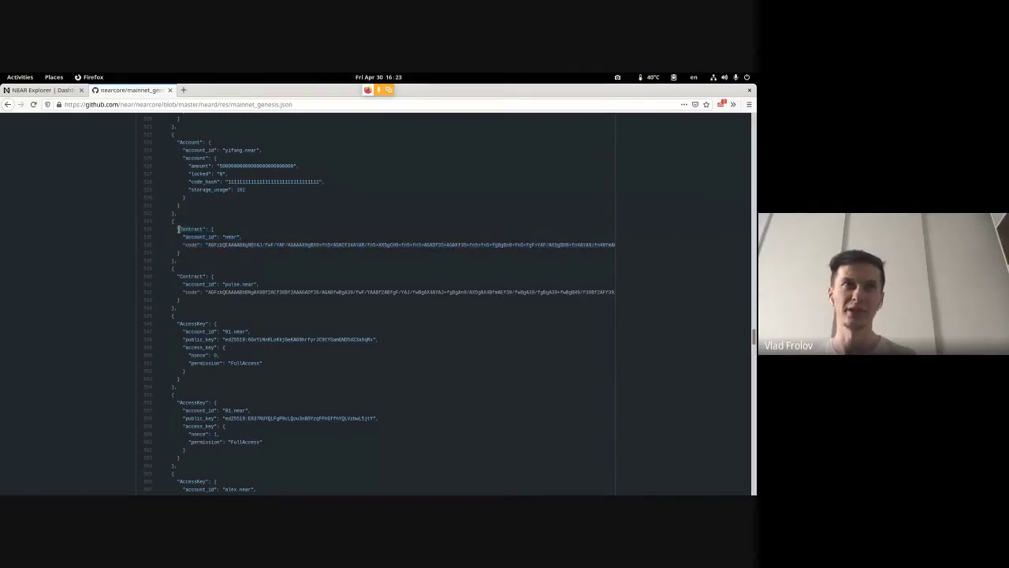
drag(176, 275, 222, 297)
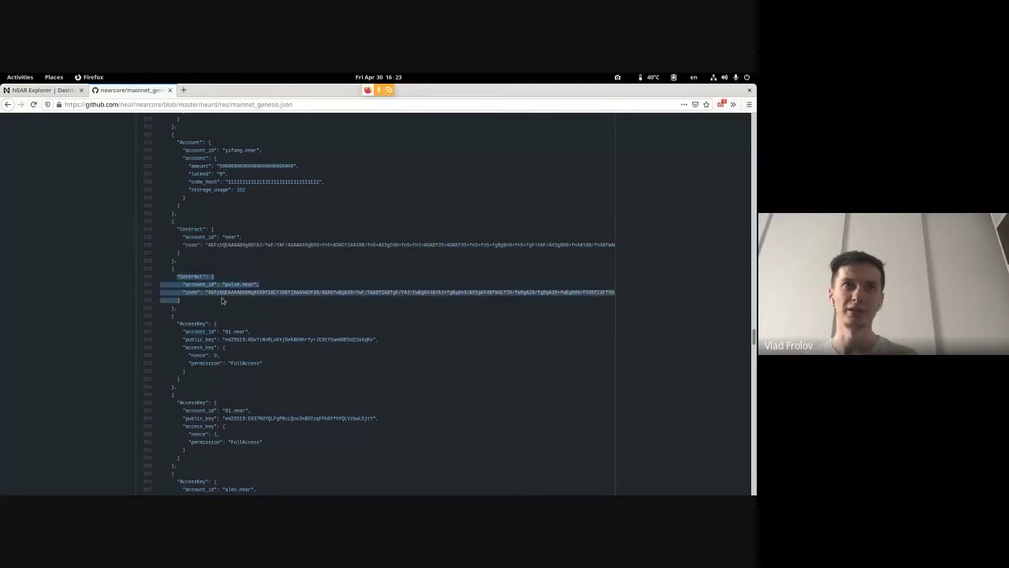
click(227, 284)
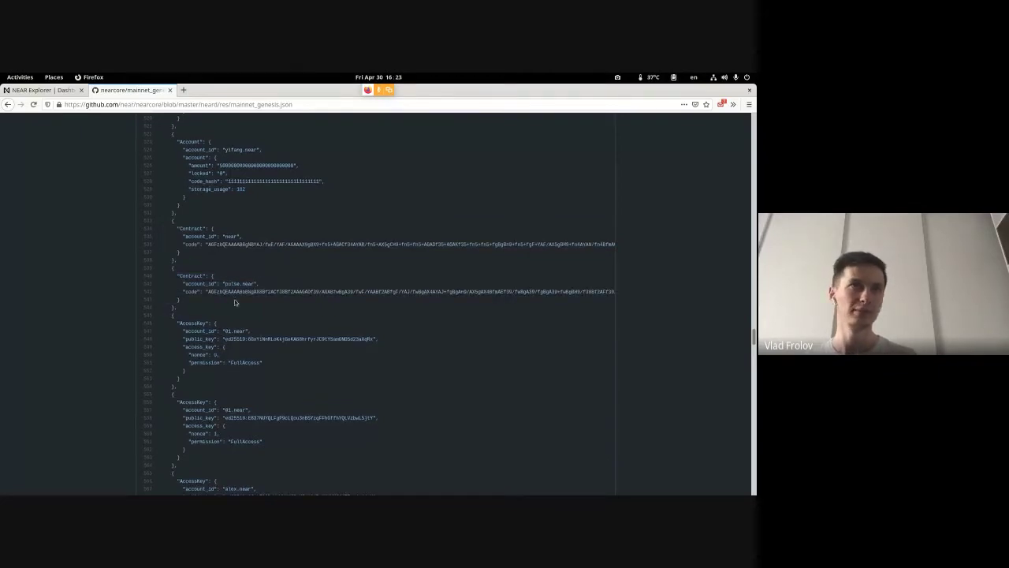
scroll(234, 298, down, 2)
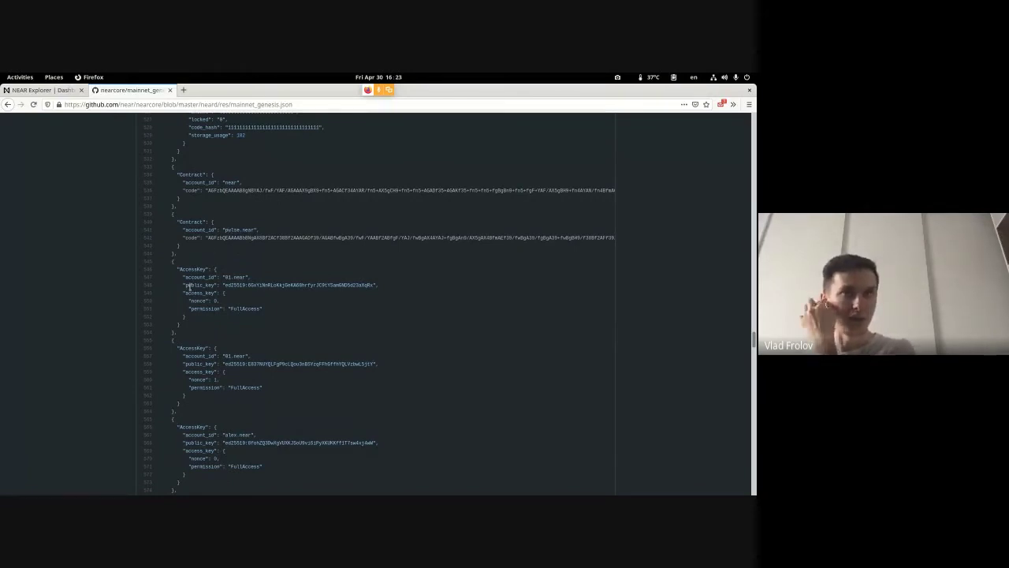
drag(190, 272, 207, 345)
click(221, 355)
scroll(220, 356, up, 5)
click(199, 234)
scroll(220, 318, down, 7)
click(205, 361)
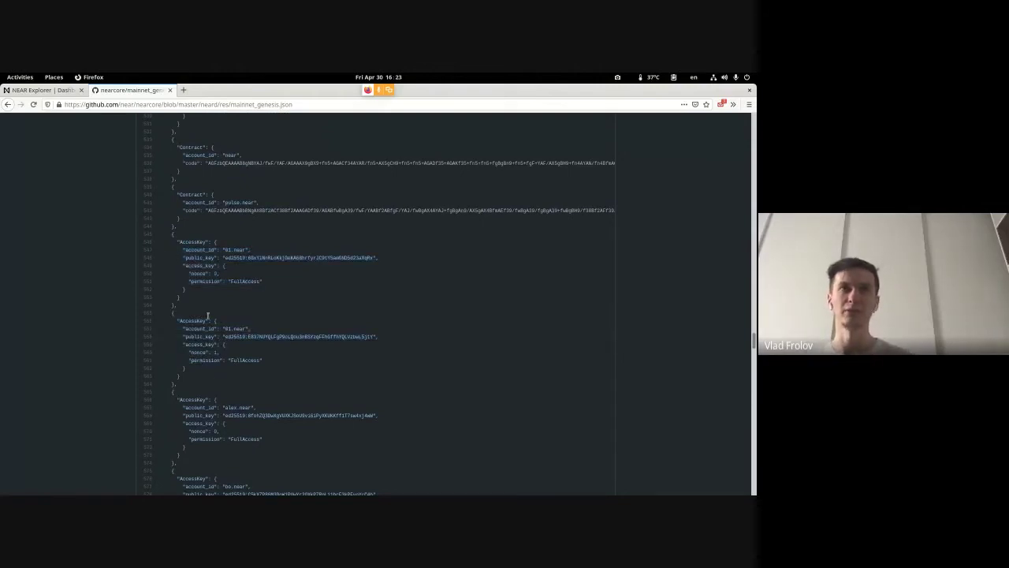
scroll(190, 305, up, 1)
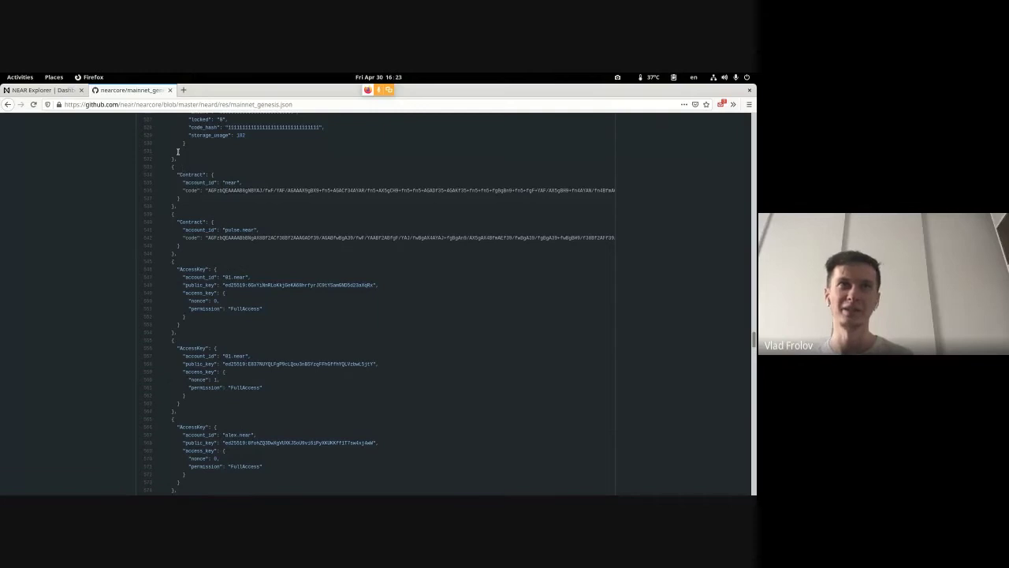
scroll(177, 151, up, 2)
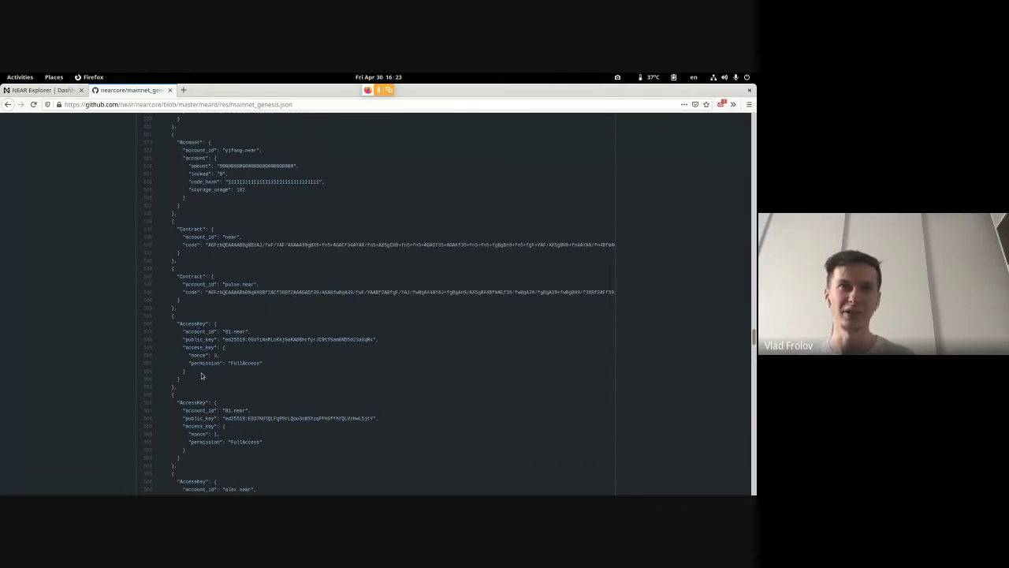
scroll(201, 372, down, 2)
drag(195, 348, 229, 408)
click(229, 406)
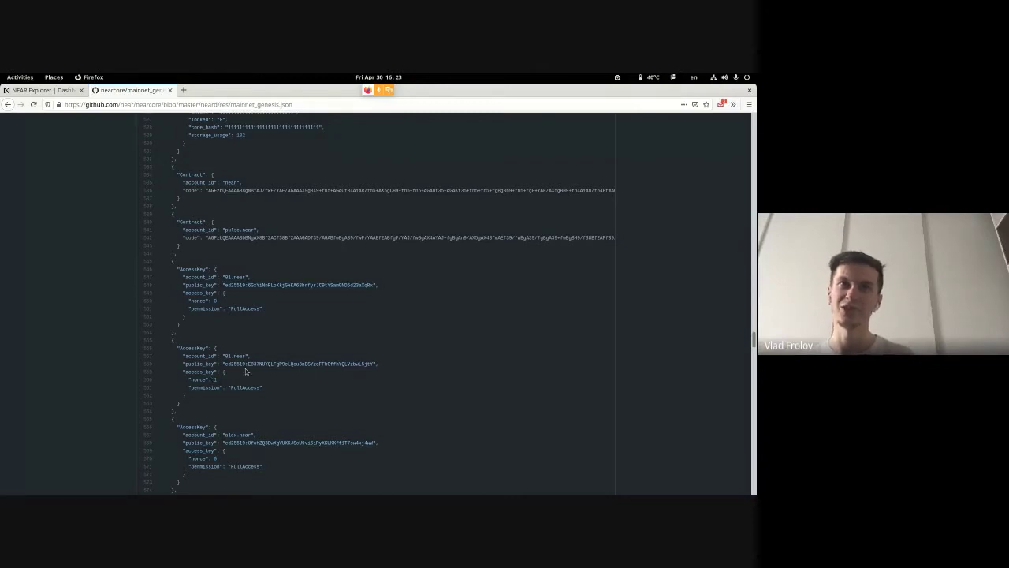
drag(248, 369, 285, 363)
click(319, 379)
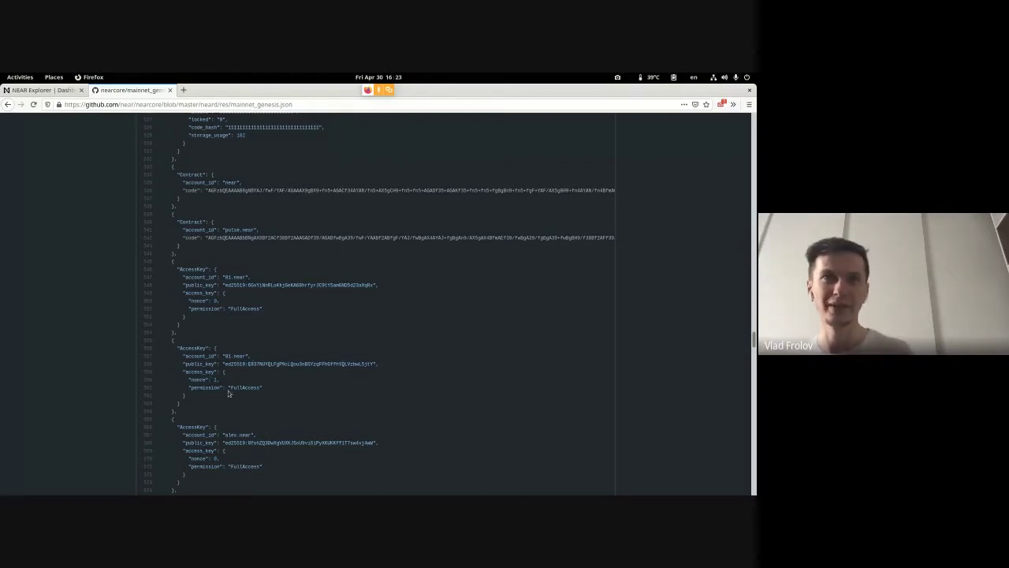
drag(174, 363, 284, 364)
click(283, 367)
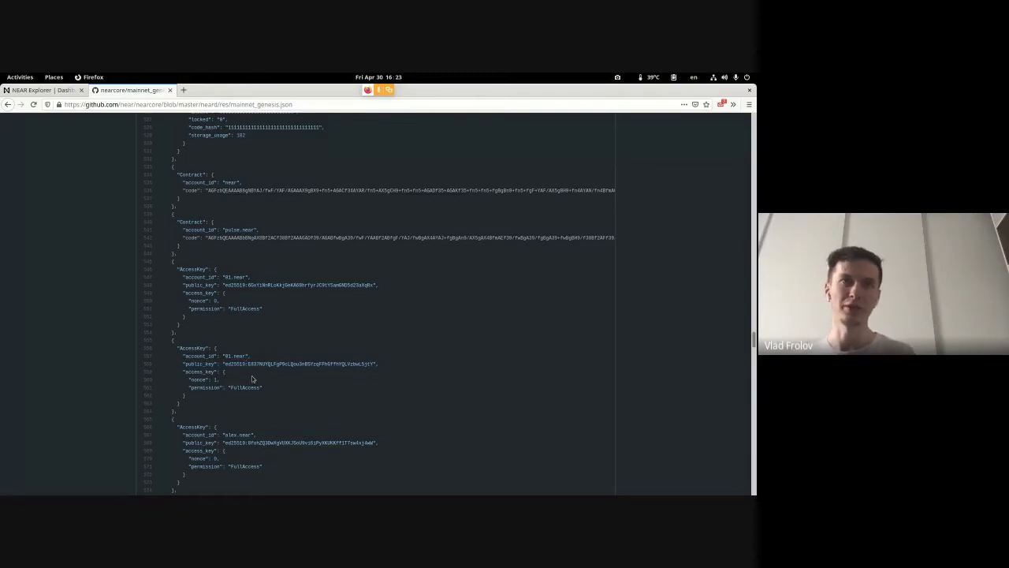
scroll(253, 379, down, 7)
drag(221, 222, 176, 348)
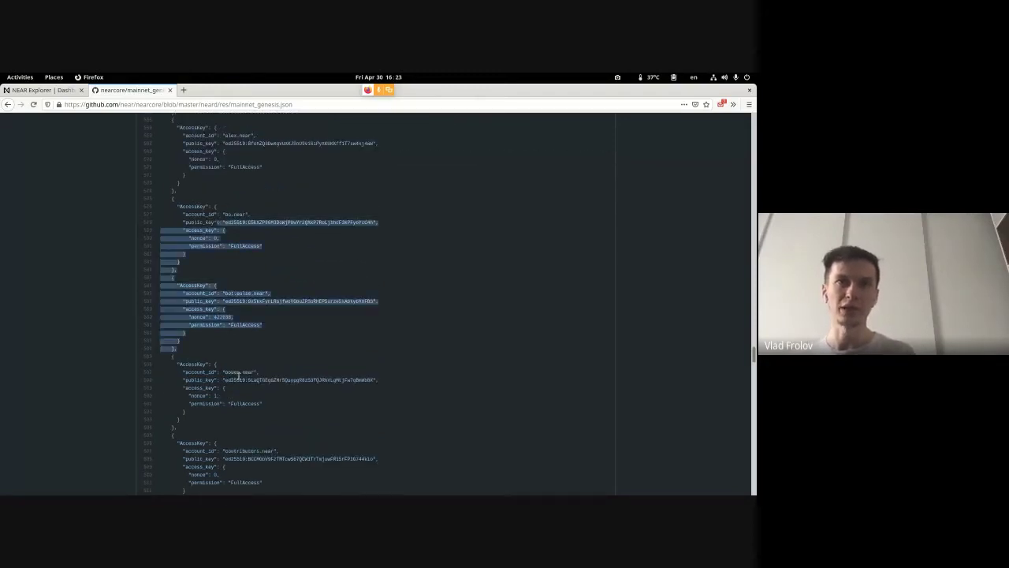
scroll(239, 376, down, 10)
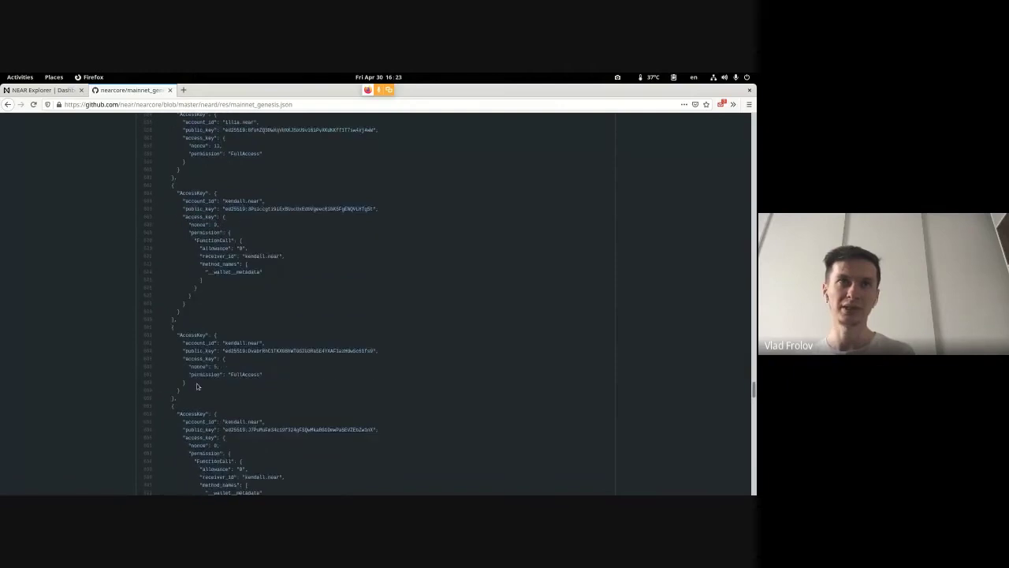
scroll(197, 384, down, 5)
middle_click(198, 284)
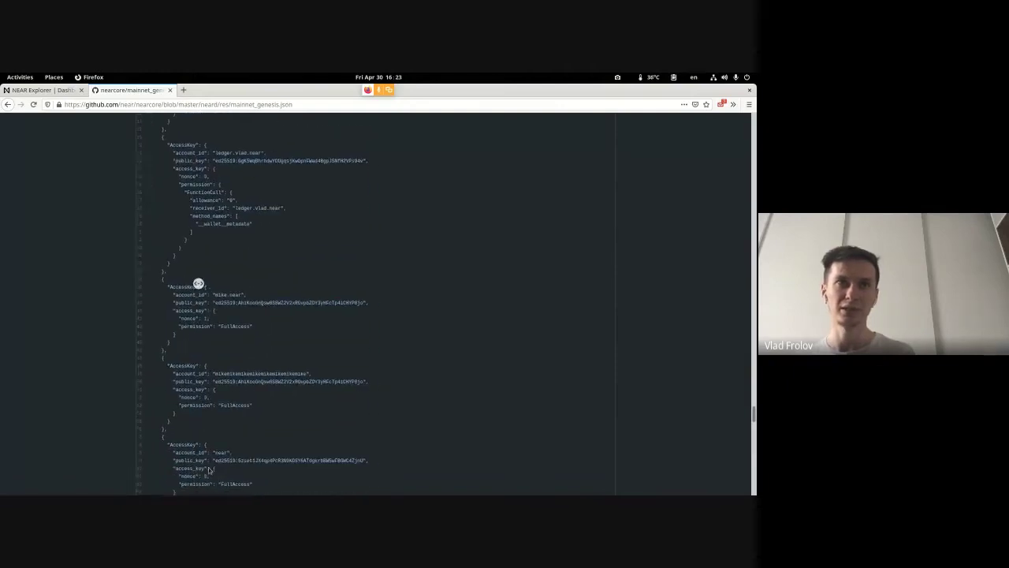
scroll(153, 349, down, 10)
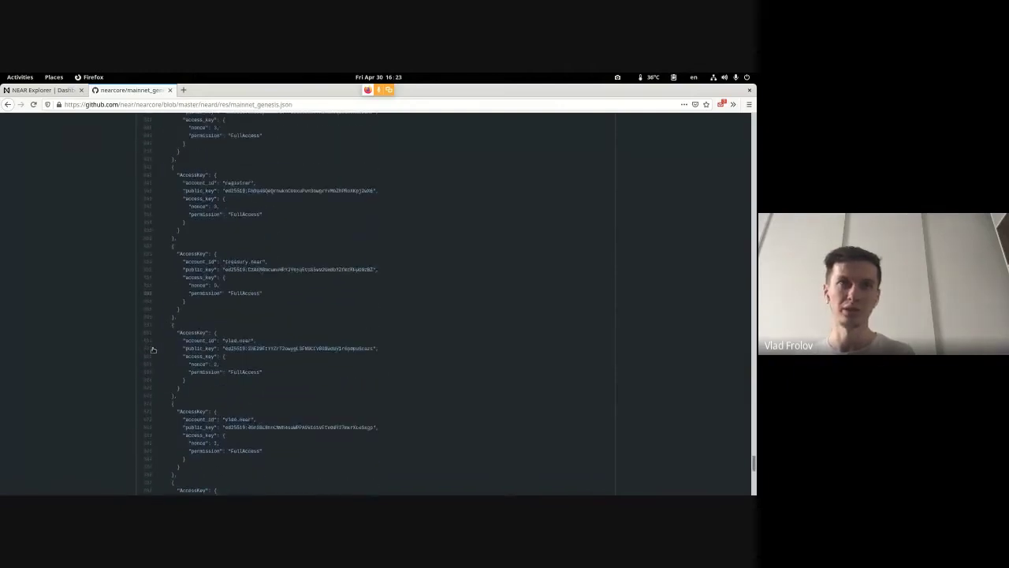
scroll(153, 350, down, 10)
drag(224, 437, 230, 290)
click(230, 290)
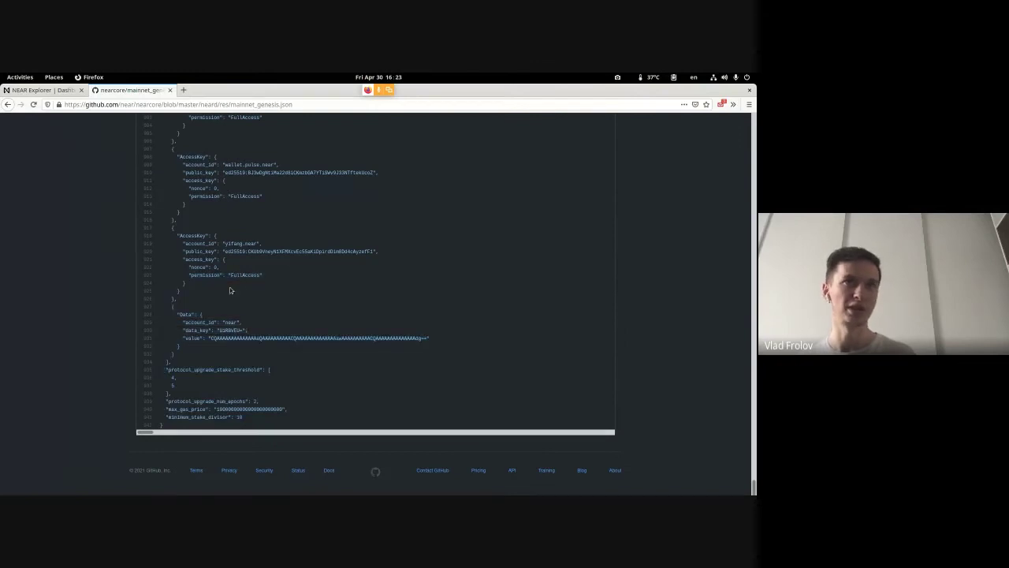
drag(161, 315, 235, 348)
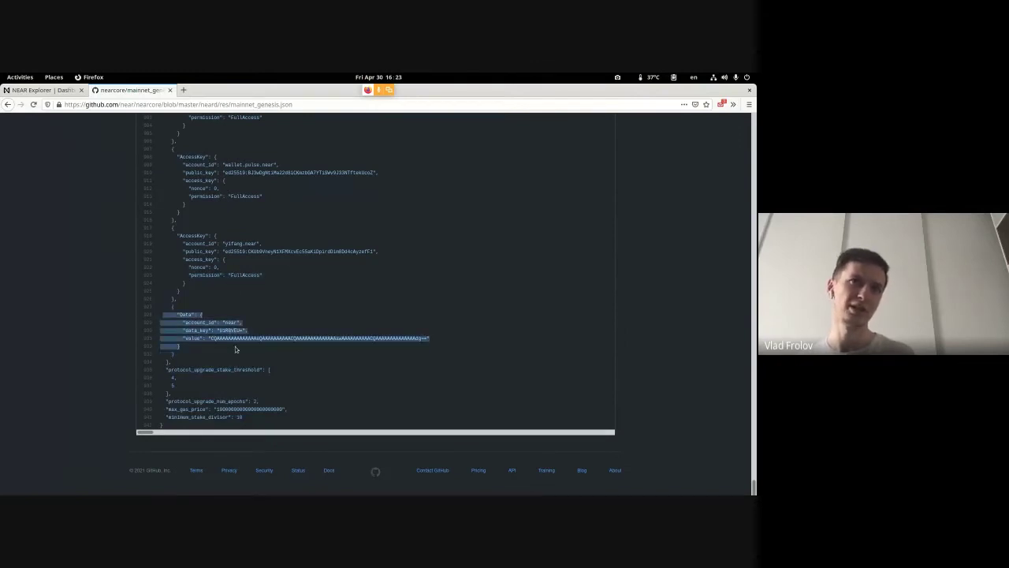
click(235, 348)
drag(178, 315, 231, 337)
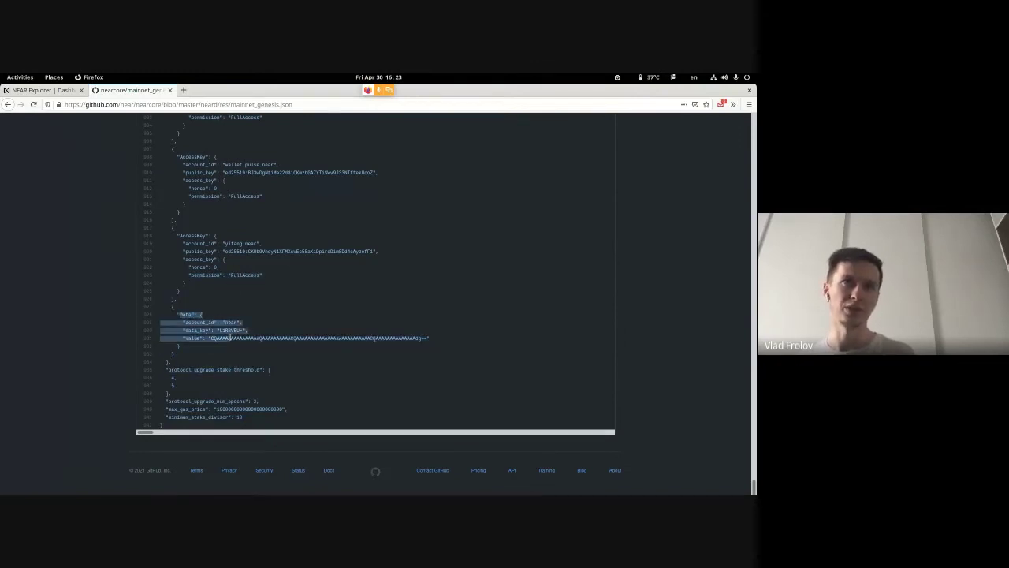
double_click(230, 337)
double_click(229, 321)
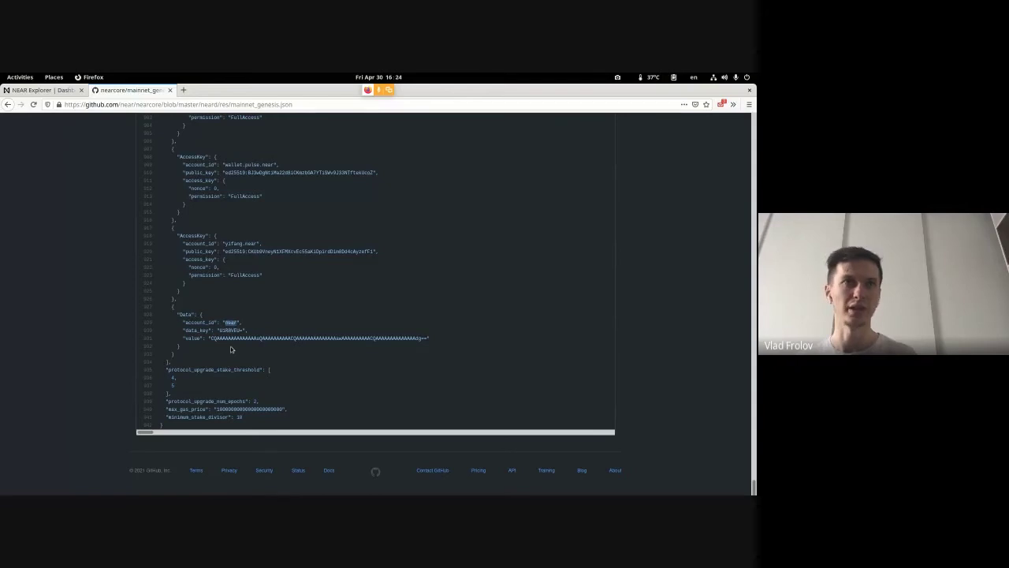
click(191, 392)
drag(164, 369, 288, 409)
click(288, 412)
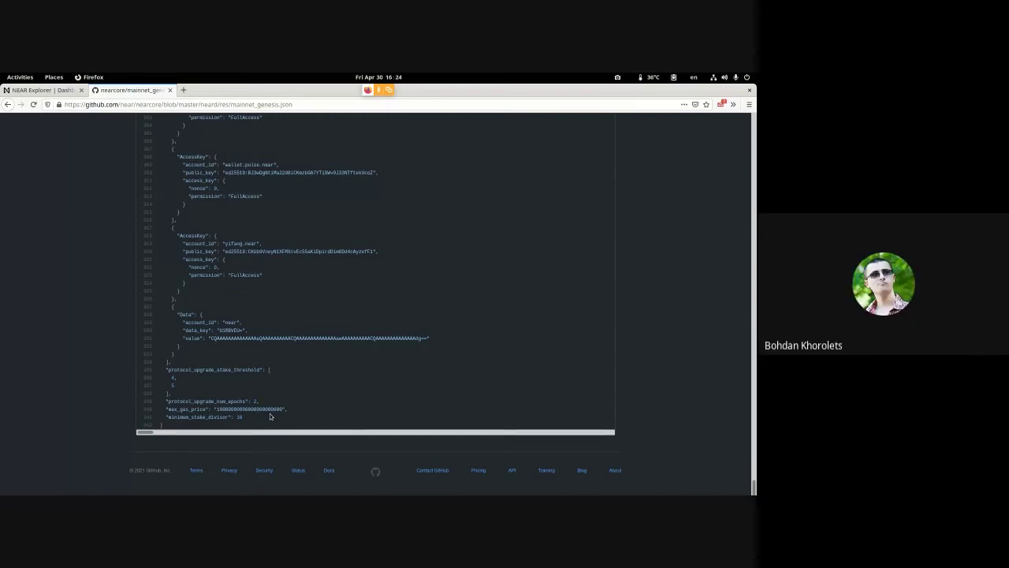
scroll(269, 415, up, 20)
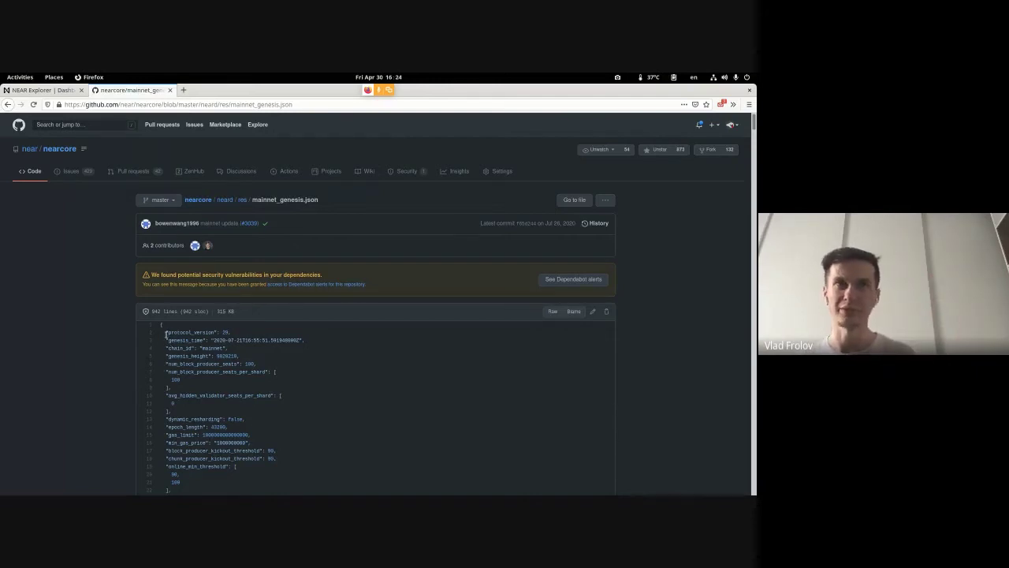
Highlight the protocol_version line and its value 29
drag(165, 331, 273, 337)
click(268, 337)
click(247, 336)
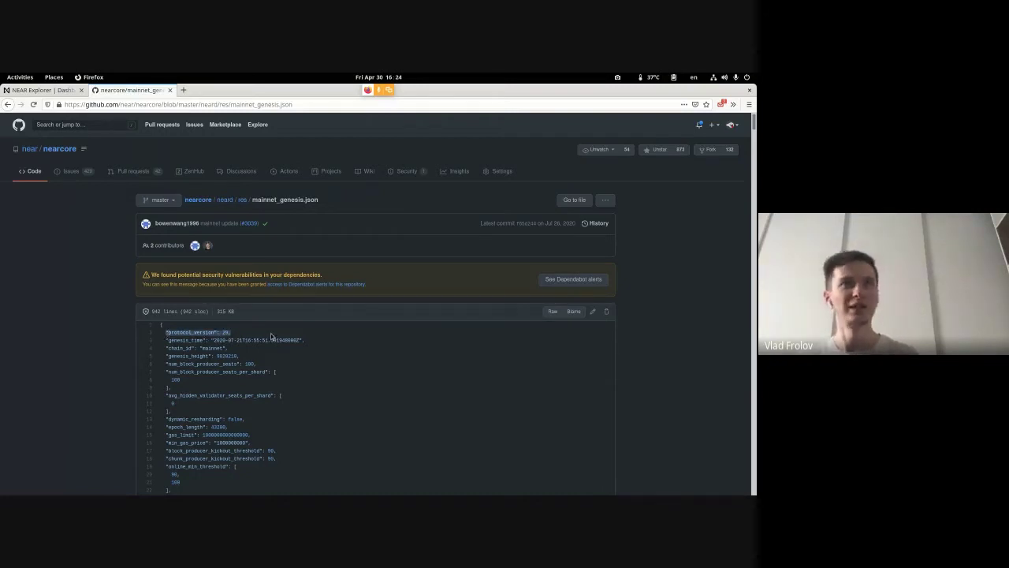
click(268, 336)
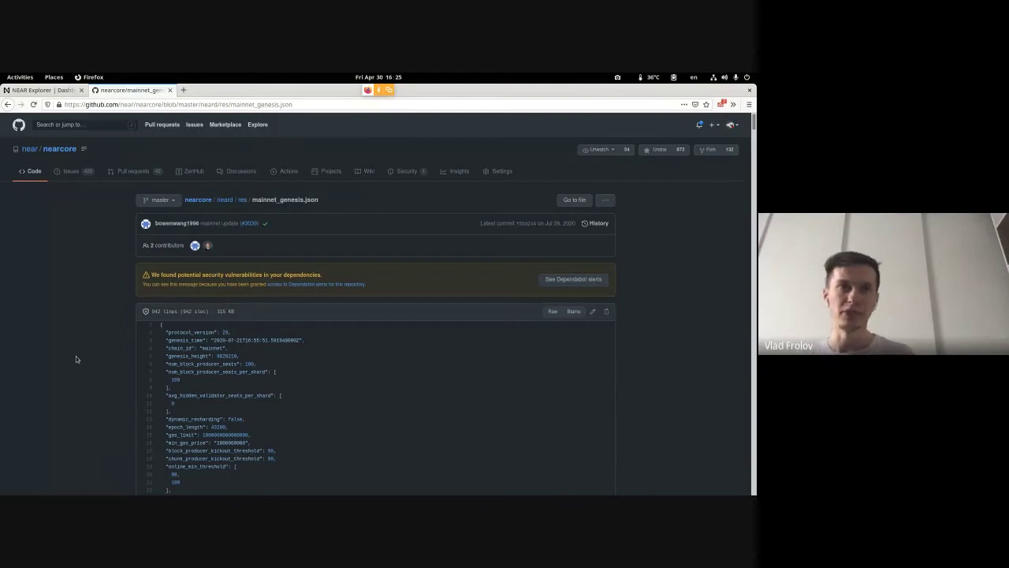
Scroll down to the validators array and point out the four genesis validators
scroll(76, 356, down, 10)
scroll(175, 356, down, 15)
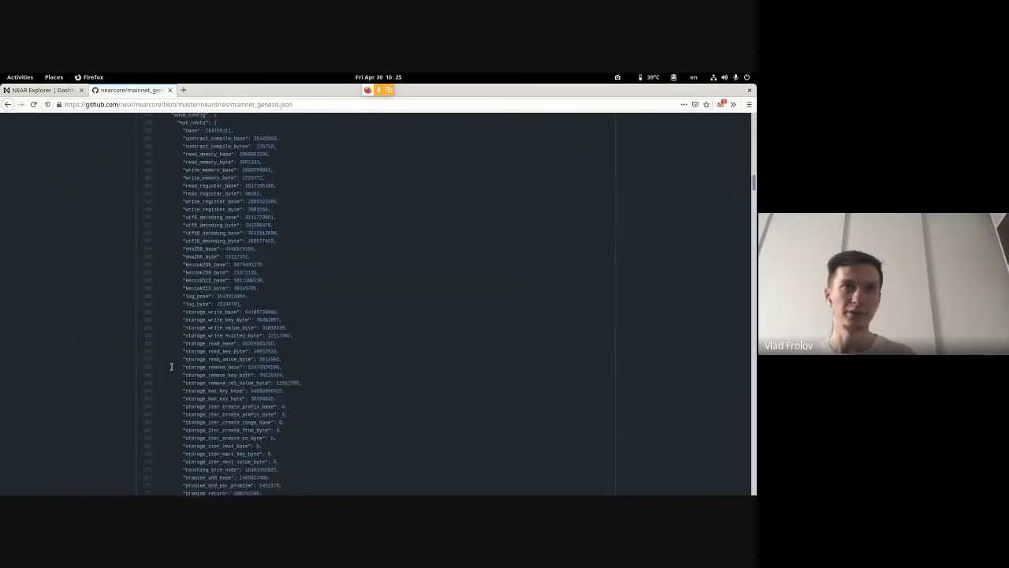
scroll(174, 364, up, 3)
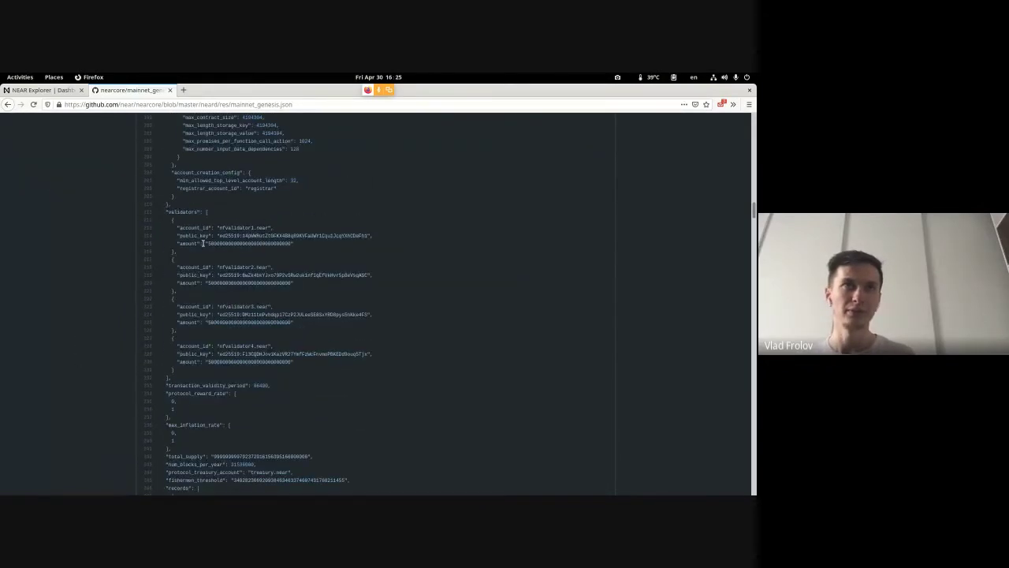
mouse_move(164, 212)
mouse_down()
mouse_move(205, 356)
mouse_move(200, 379)
mouse_move(164, 211)
mouse_up()
click(200, 375)
click(177, 237)
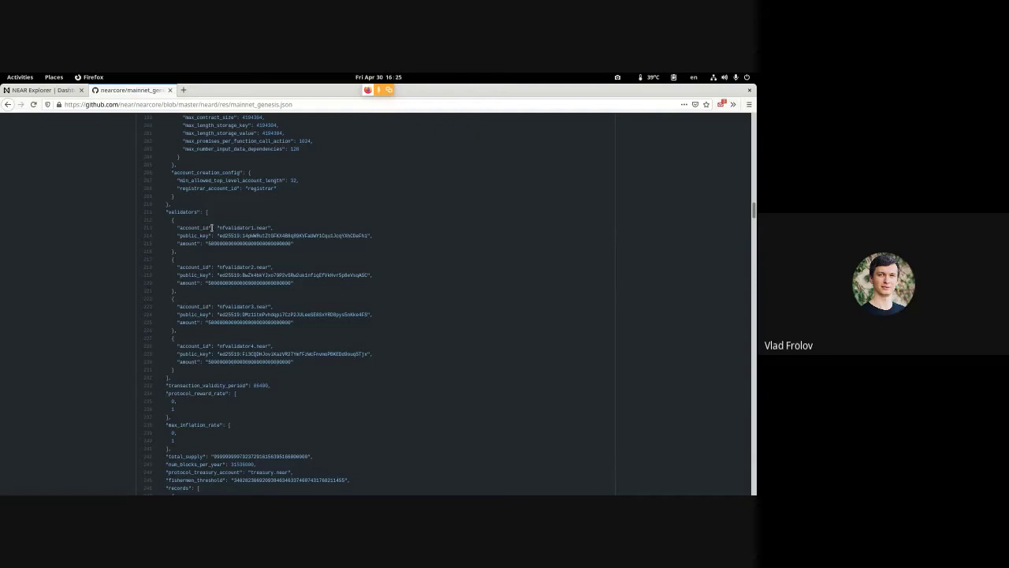
Switch to NEAR Explorer and highlight the 1.0714 s average block time
key(ctrl+shift+Tab)
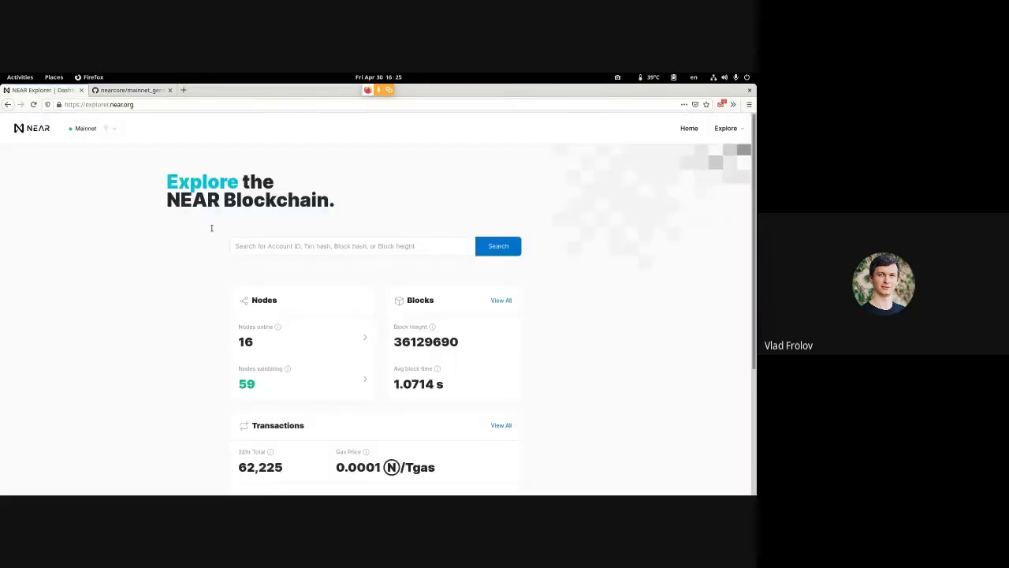
drag(385, 373, 499, 387)
click(496, 389)
scroll(445, 387, down, 1)
drag(446, 361, 394, 346)
click(393, 345)
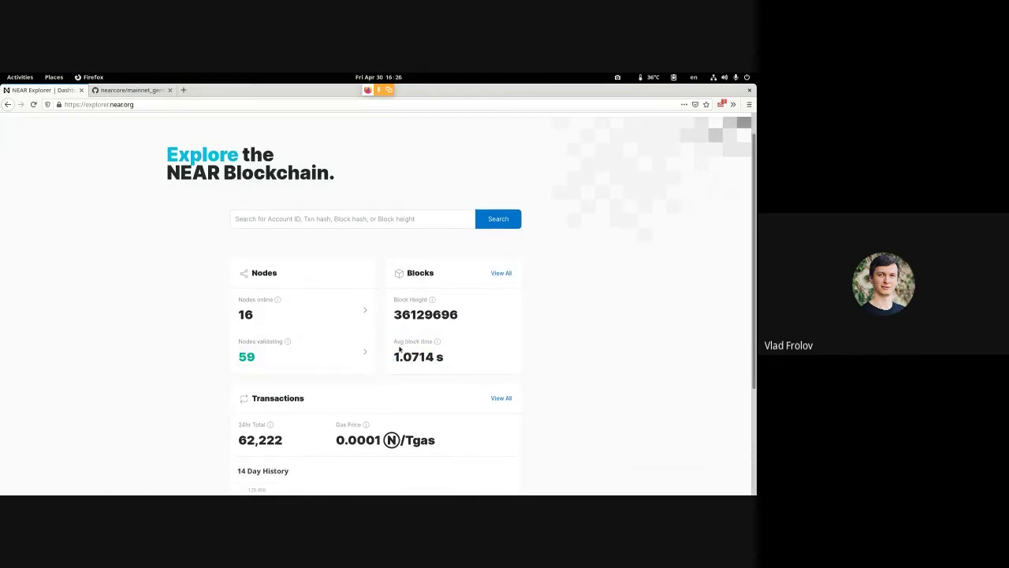
Highlight the updating average block times (1.0526 s, 1.0345 s) and block height 36129729
mouse_move(467, 320)
mouse_down()
mouse_move(394, 315)
mouse_move(485, 320)
mouse_up()
click(481, 320)
drag(452, 365, 390, 361)
click(389, 361)
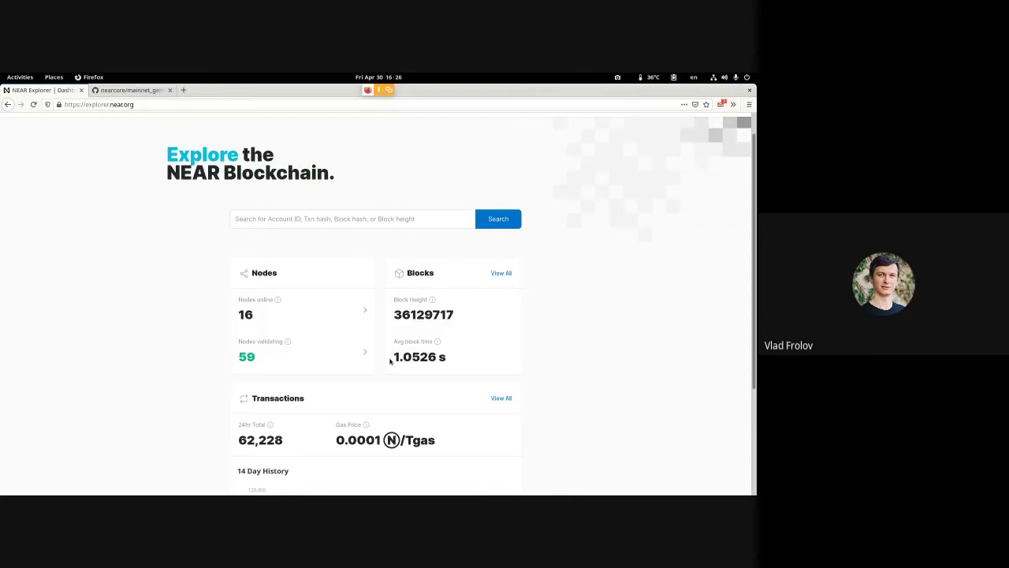
drag(390, 360, 477, 360)
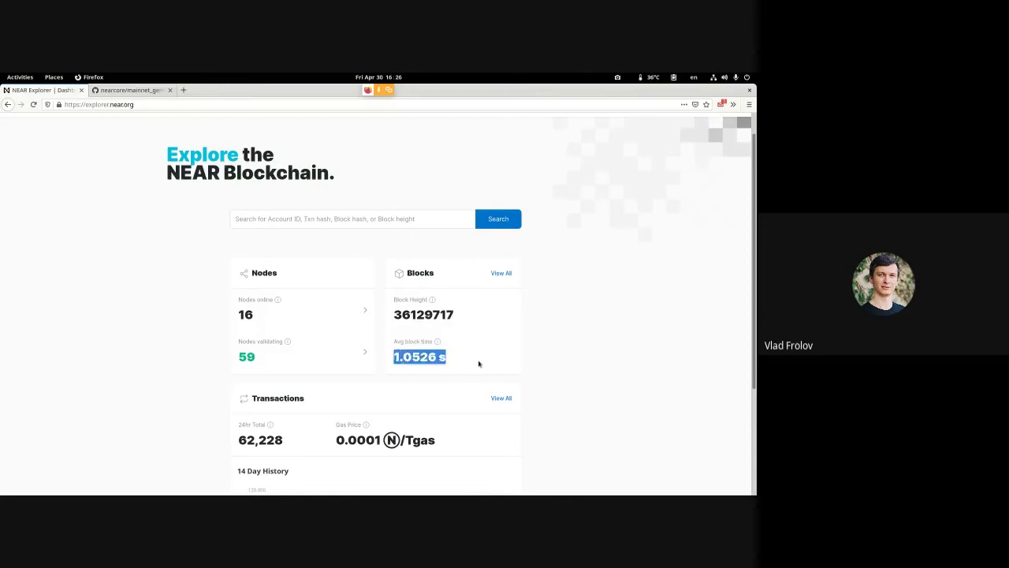
click(481, 361)
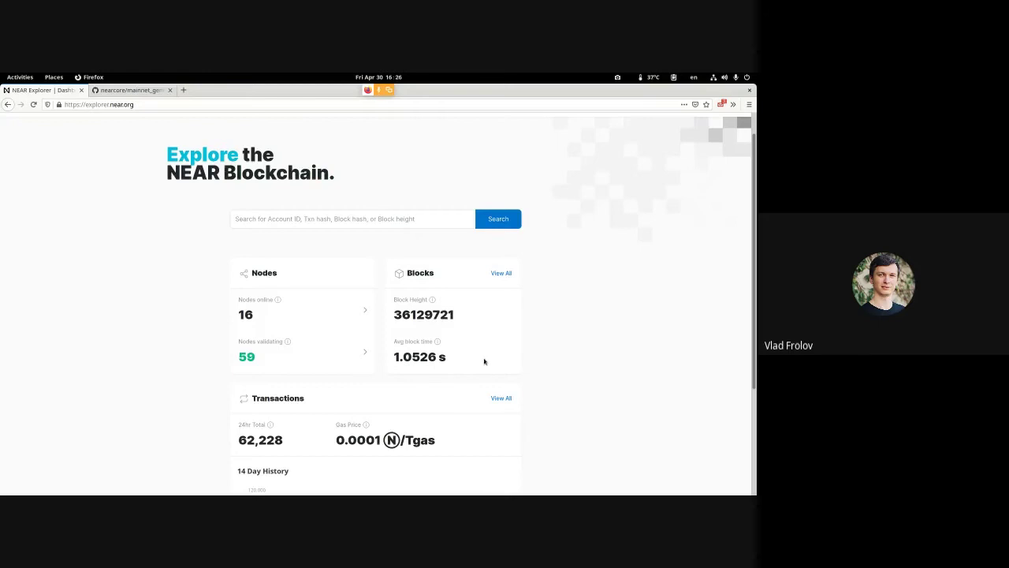
mouse_move(389, 360)
mouse_down()
mouse_move(475, 360)
mouse_move(381, 360)
mouse_up()
click(460, 329)
click(381, 360)
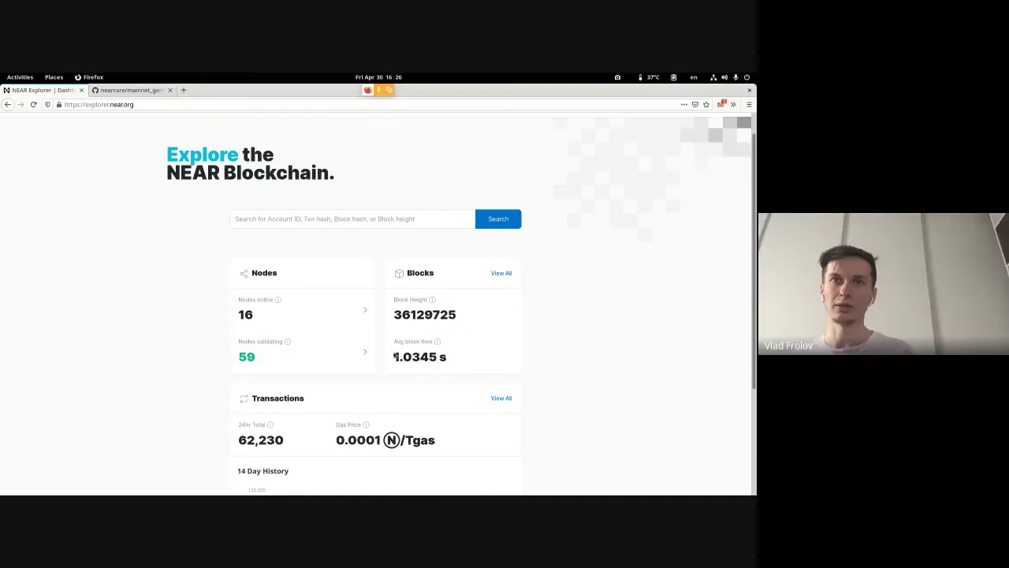
drag(393, 317, 505, 318)
click(500, 316)
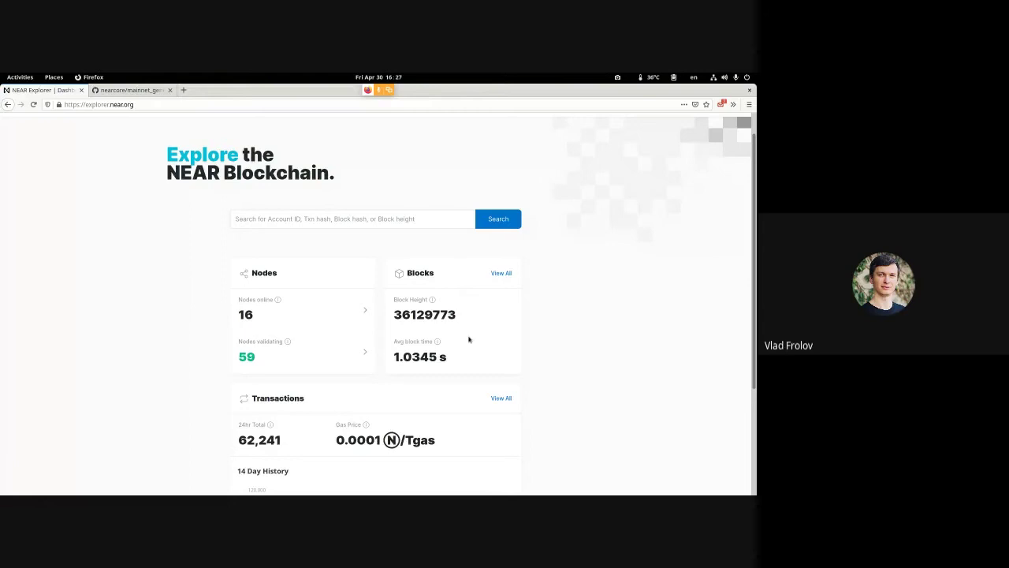
Highlight the live block height number again, including its last digits
scroll(498, 339, down, 1)
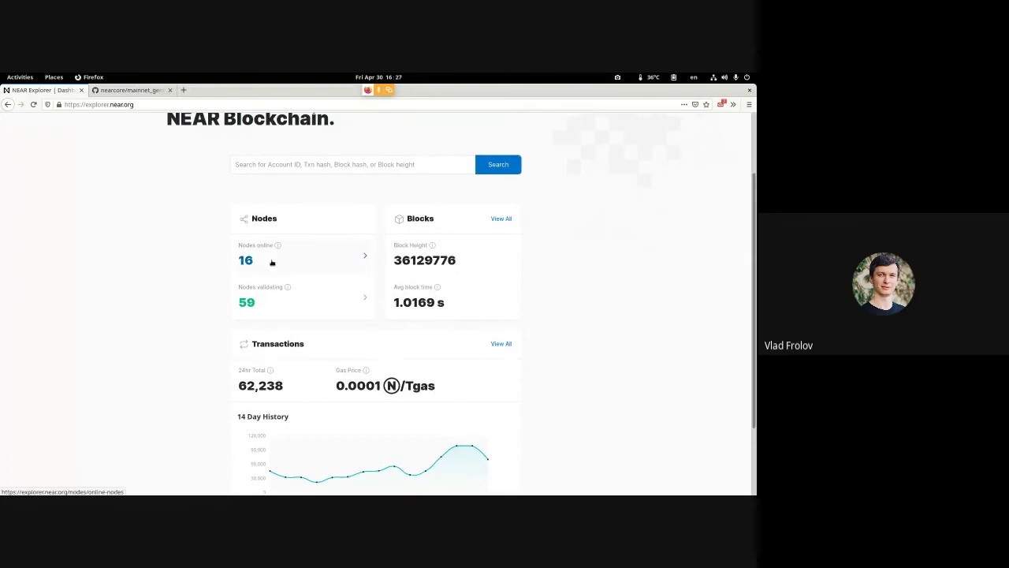
mouse_move(458, 263)
mouse_down()
mouse_move(418, 262)
mouse_move(442, 261)
mouse_up()
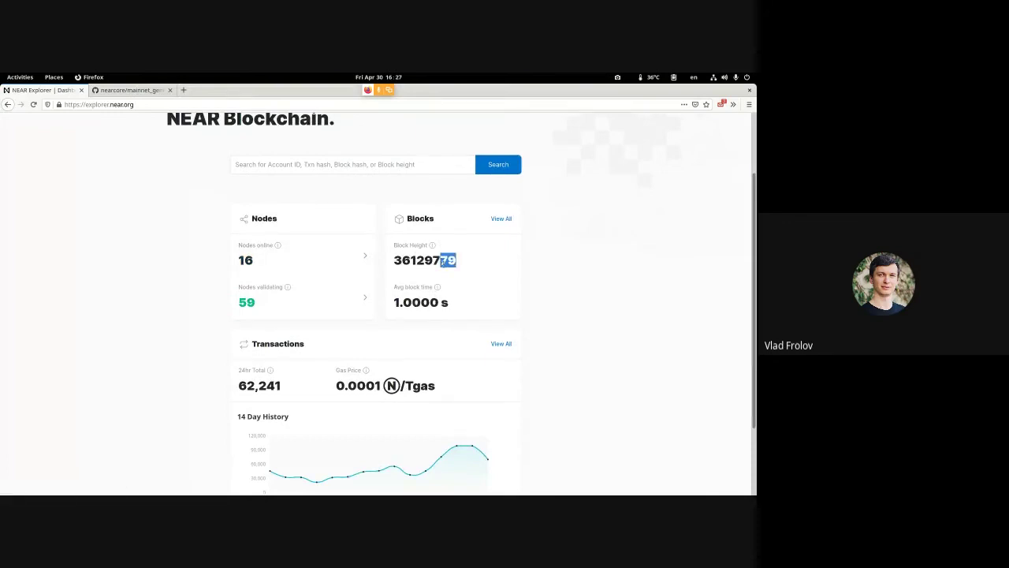
click(442, 261)
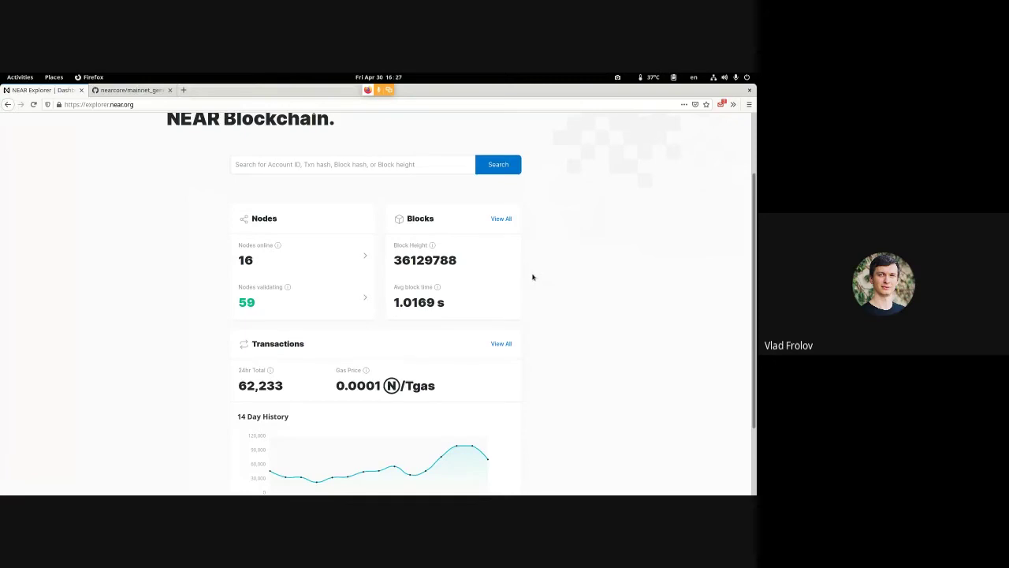
scroll(534, 275, up, 1)
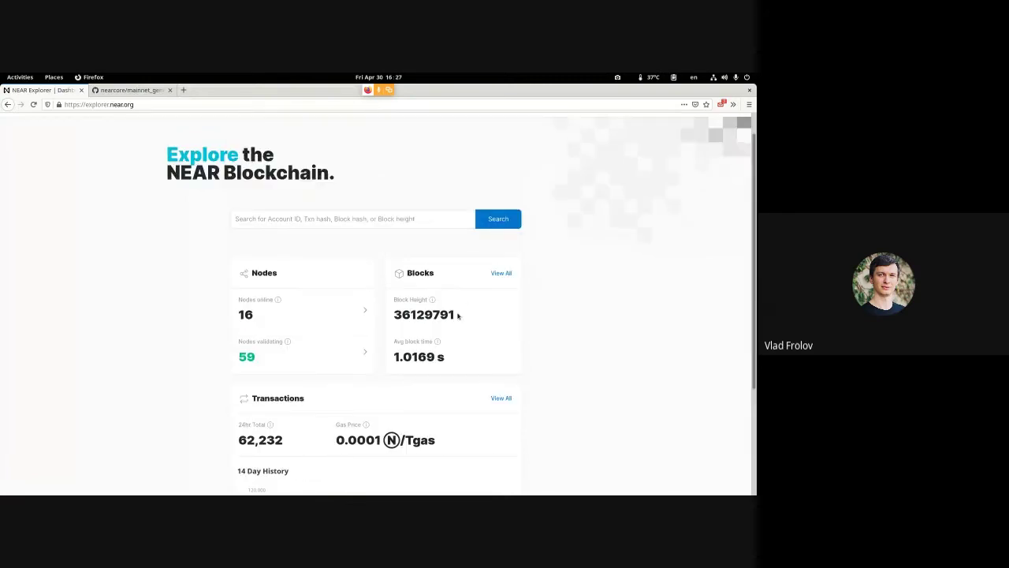
drag(457, 315, 497, 313)
click(393, 316)
Back in the genesis file, highlight the genesis_height and genesis_time values
key(ctrl+Tab)
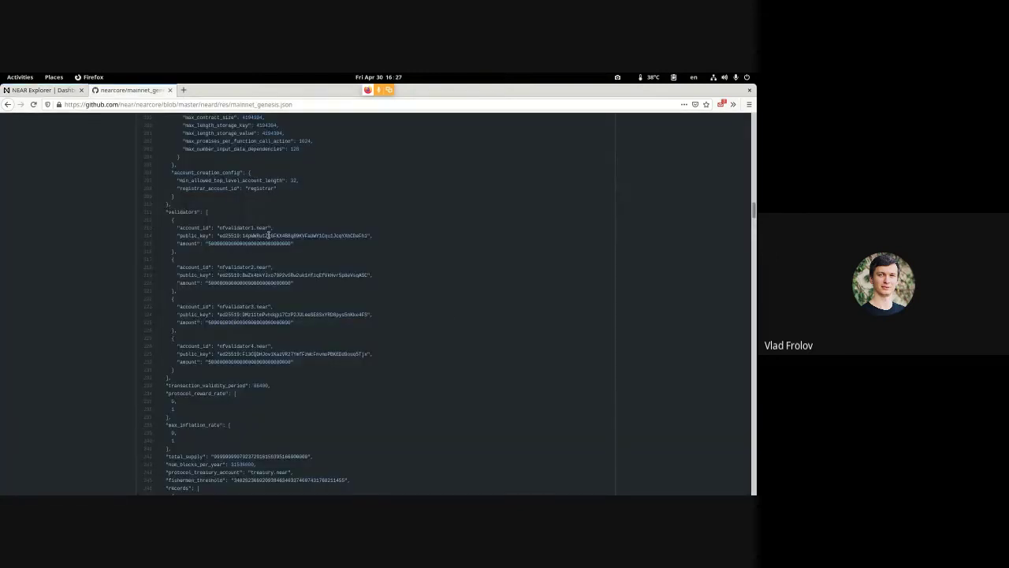
scroll(221, 355, up, 10)
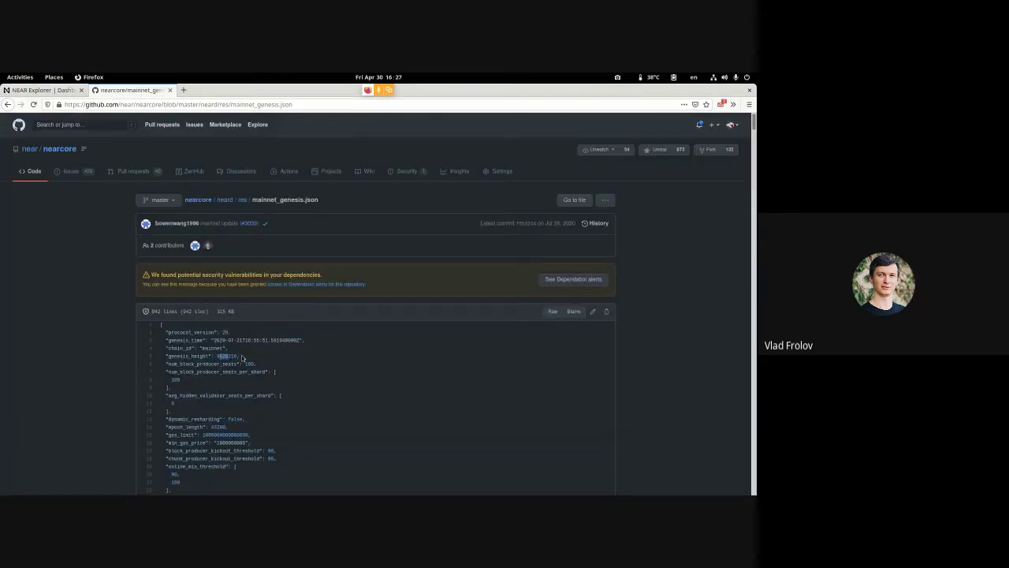
click(242, 358)
drag(223, 341, 299, 340)
click(304, 342)
Highlight the first three account records, then return to the top and select genesis_height
scroll(166, 363, down, 15)
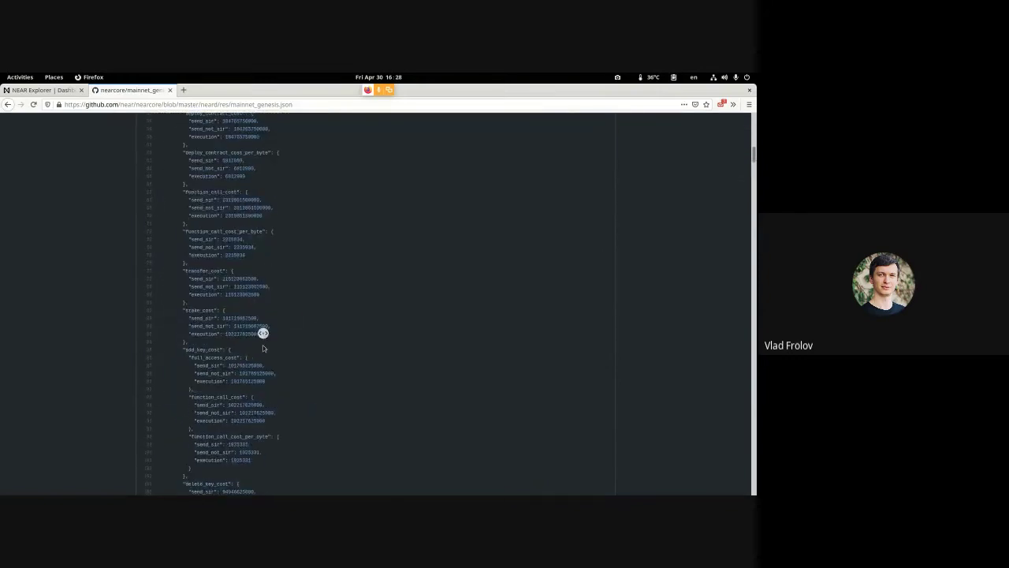
scroll(266, 399, down, 15)
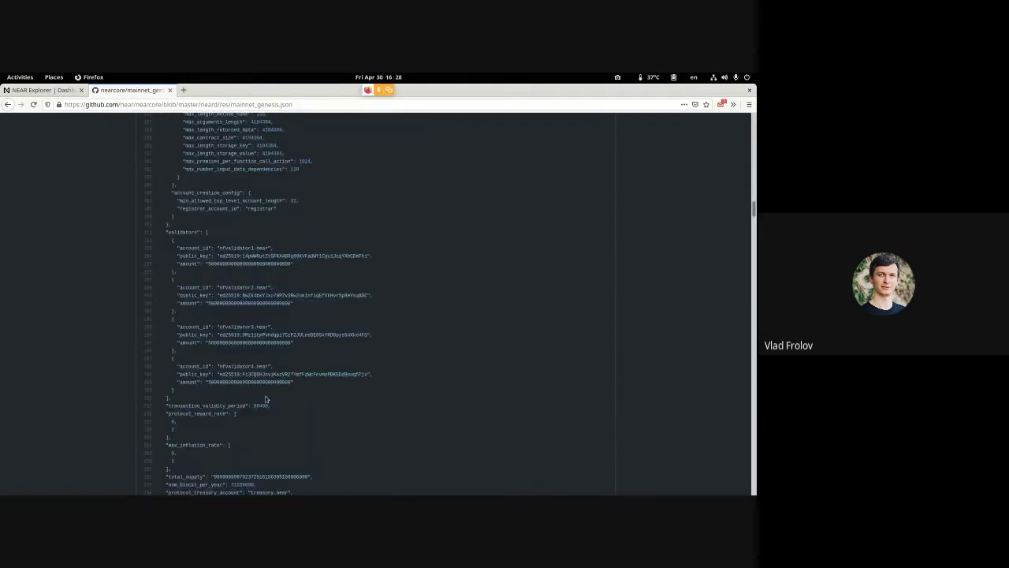
scroll(266, 399, down, 10)
scroll(265, 396, up, 5)
scroll(265, 396, down, 5)
drag(167, 143, 232, 404)
click(231, 404)
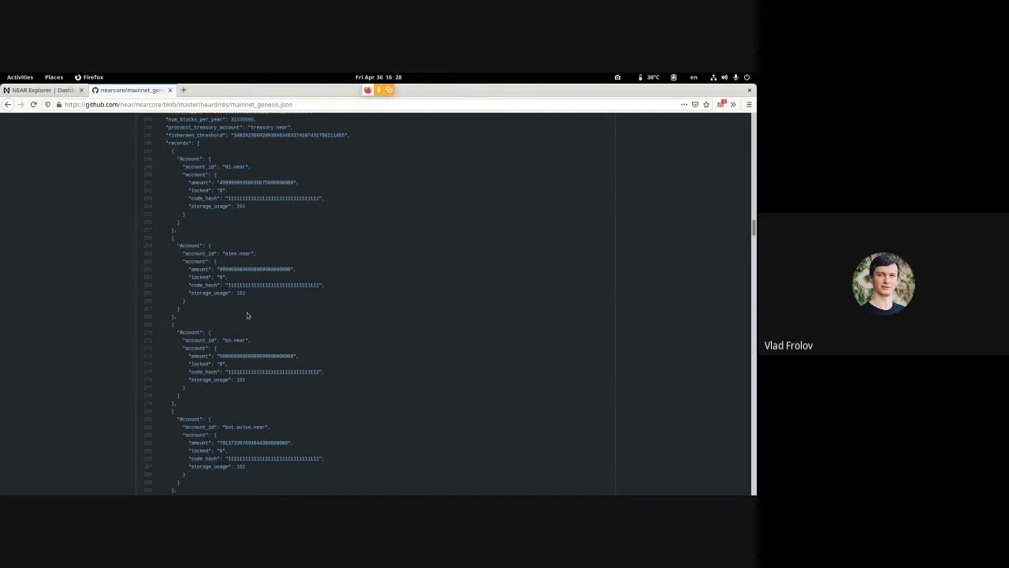
key(Home)
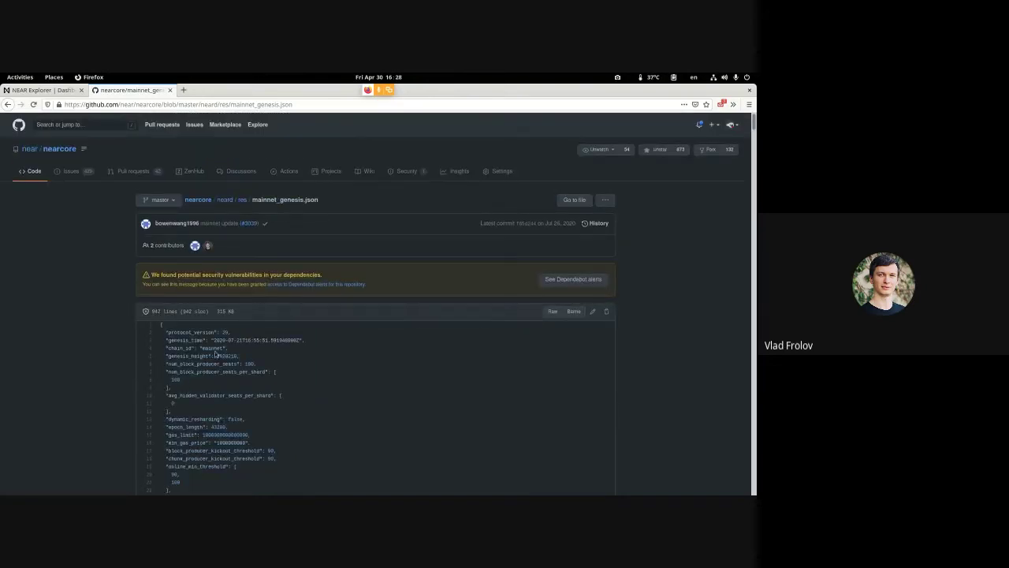
double_click(227, 357)
Highlight the Explorer block height's leading digits to compare with genesis height 9820210, then return
click(232, 341)
click(39, 90)
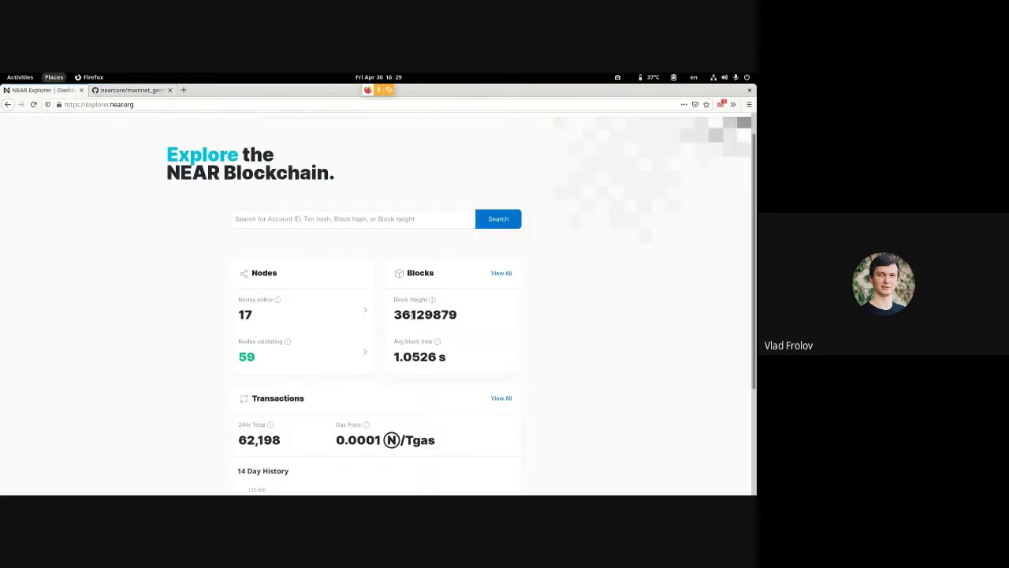
drag(411, 315, 387, 316)
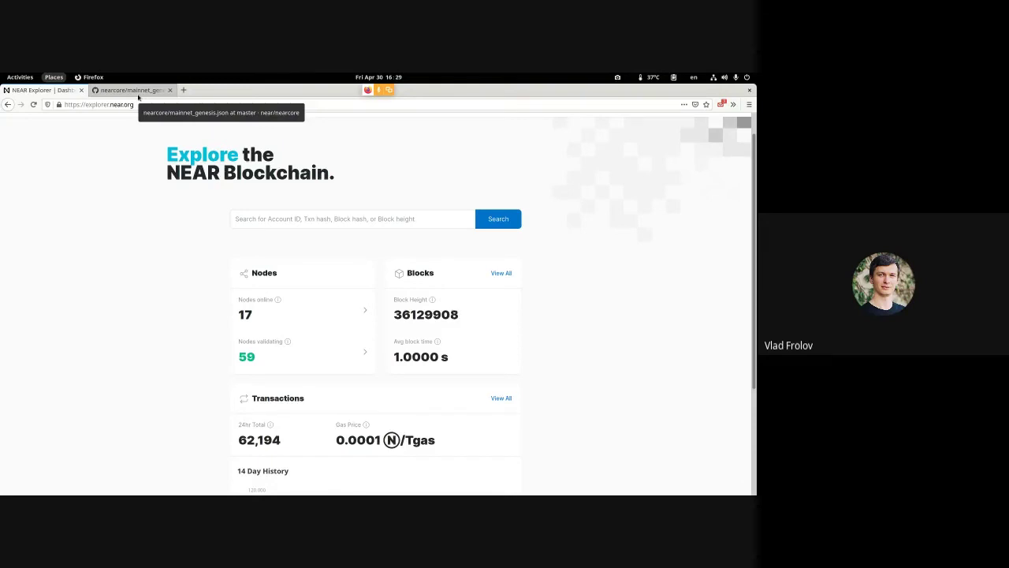
click(133, 91)
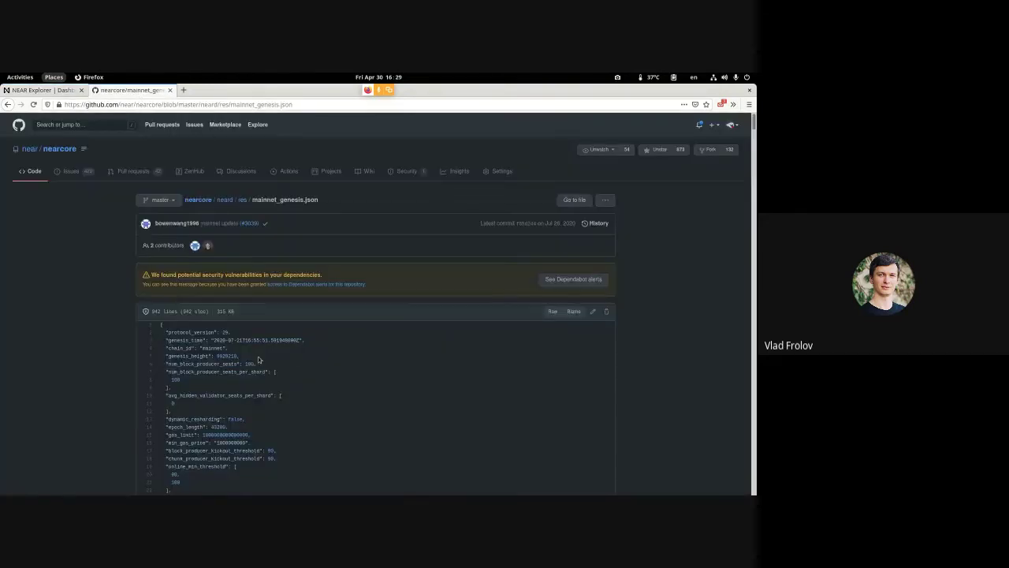
Scroll to the records array and highlight the first Account entry, 01.near
scroll(94, 394, down, 3)
scroll(93, 395, down, 5)
scroll(94, 394, down, 20)
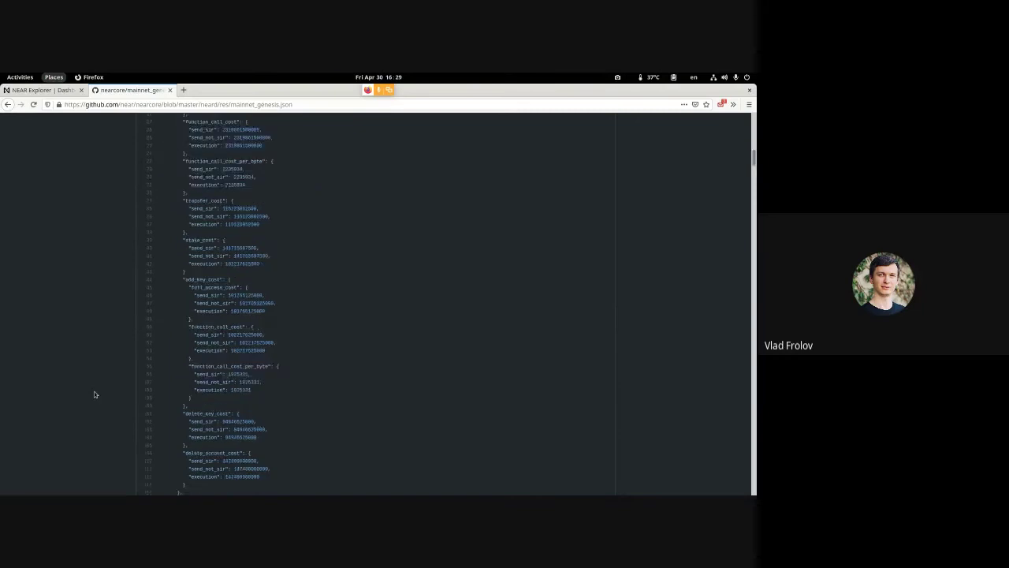
scroll(94, 394, up, 10)
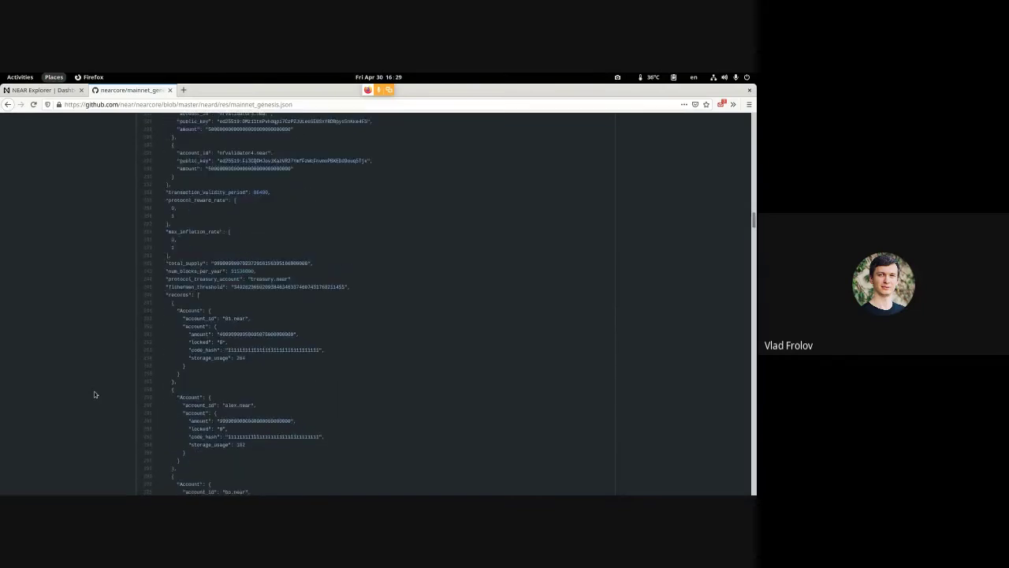
drag(164, 294, 209, 395)
click(210, 398)
scroll(217, 402, down, 3)
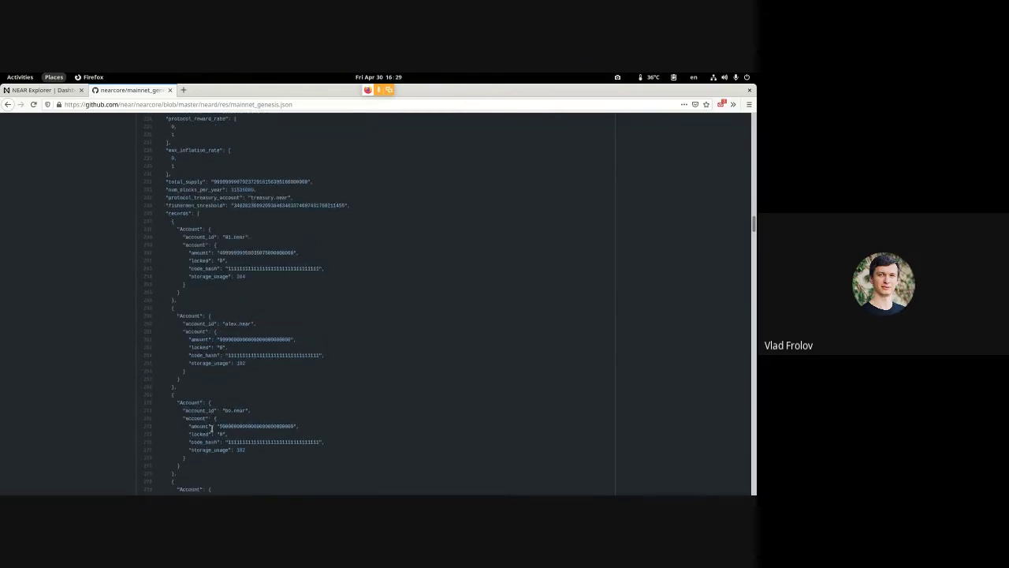
scroll(206, 398, down, 3)
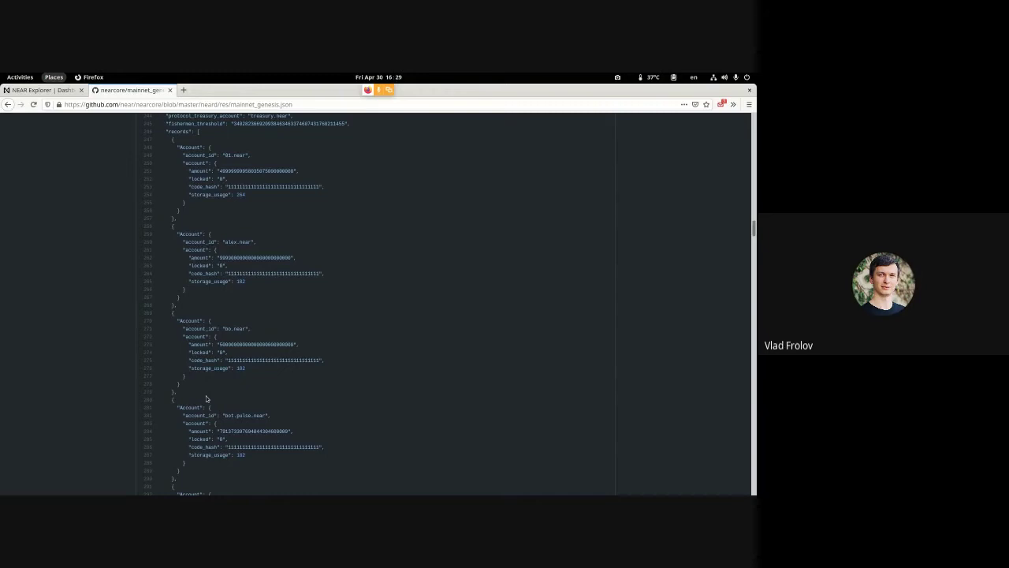
scroll(207, 398, up, 5)
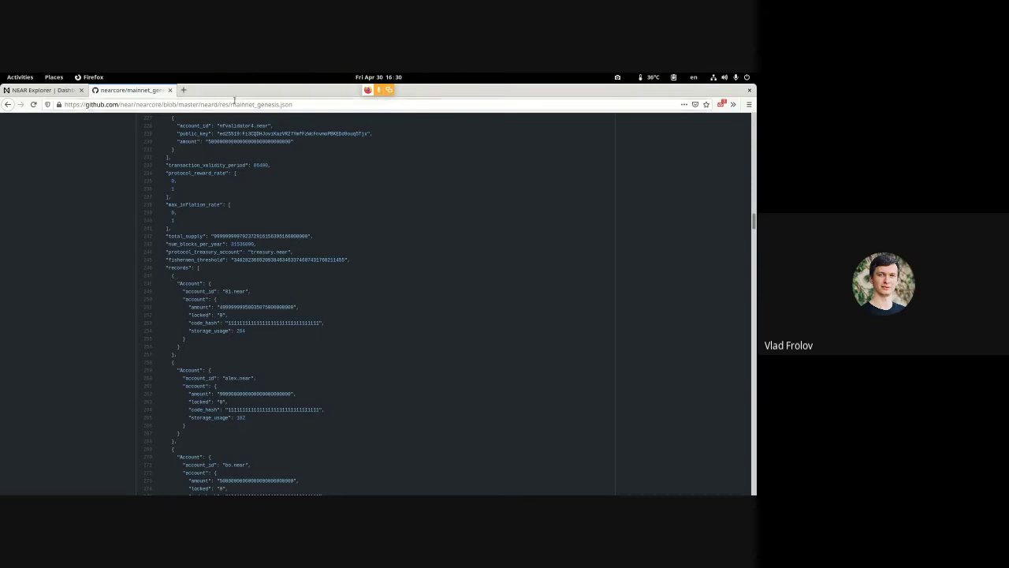
click(269, 99)
drag(269, 100, 320, 111)
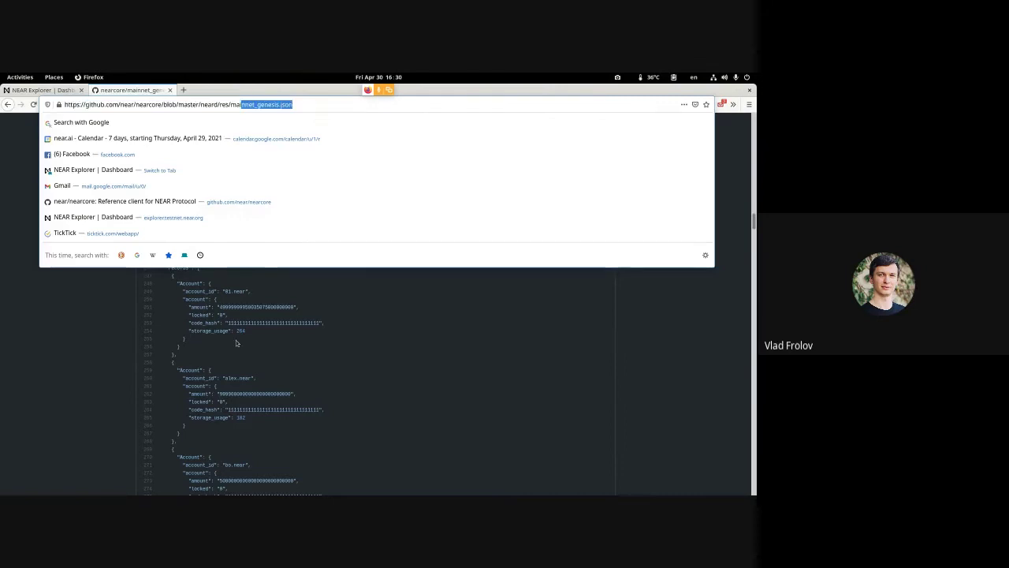
click(167, 266)
drag(167, 267, 221, 378)
click(221, 378)
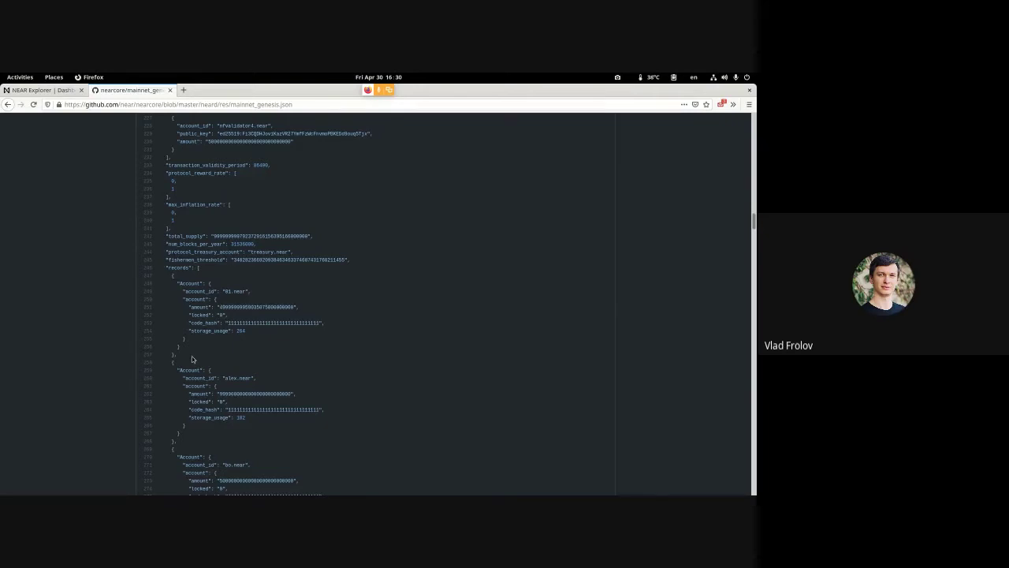
drag(165, 268, 189, 419)
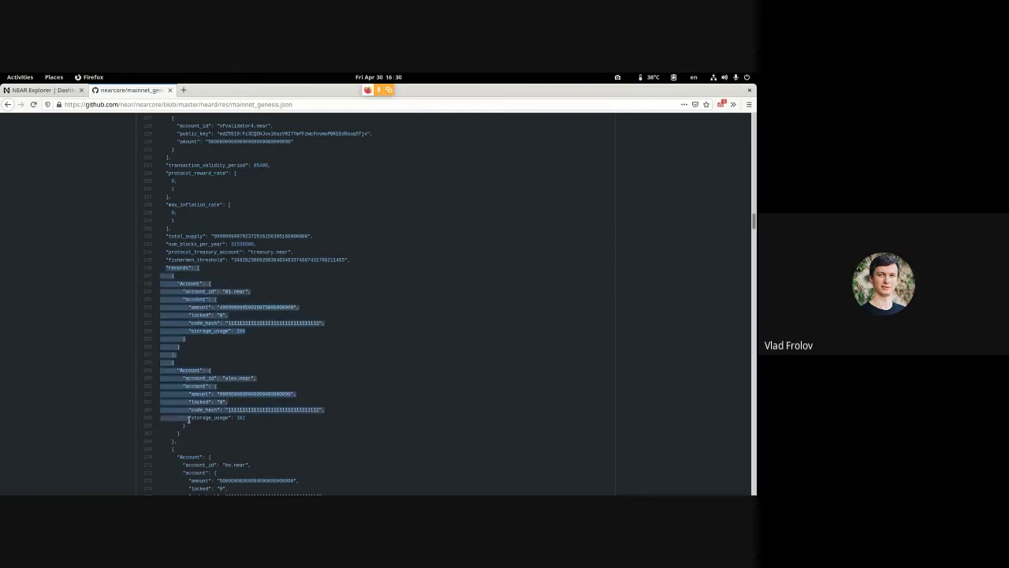
click(190, 418)
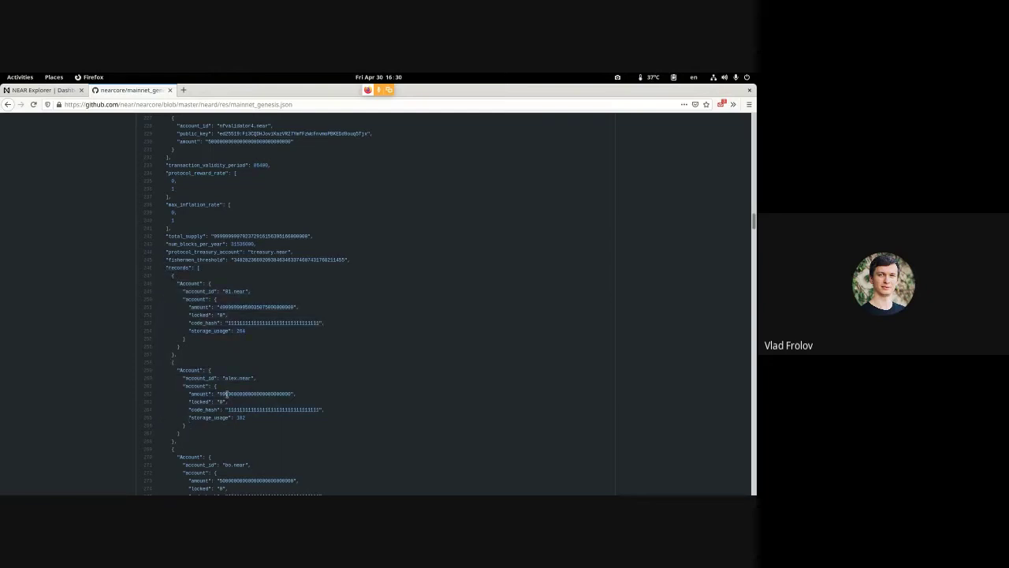
drag(198, 379, 282, 383)
click(281, 383)
drag(182, 368, 189, 418)
drag(161, 276, 226, 436)
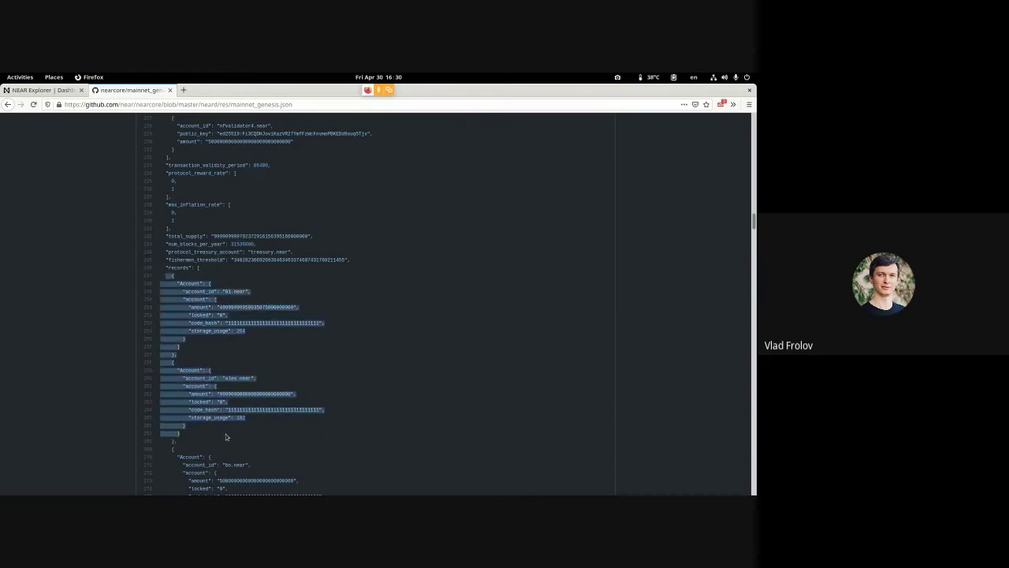
click(226, 434)
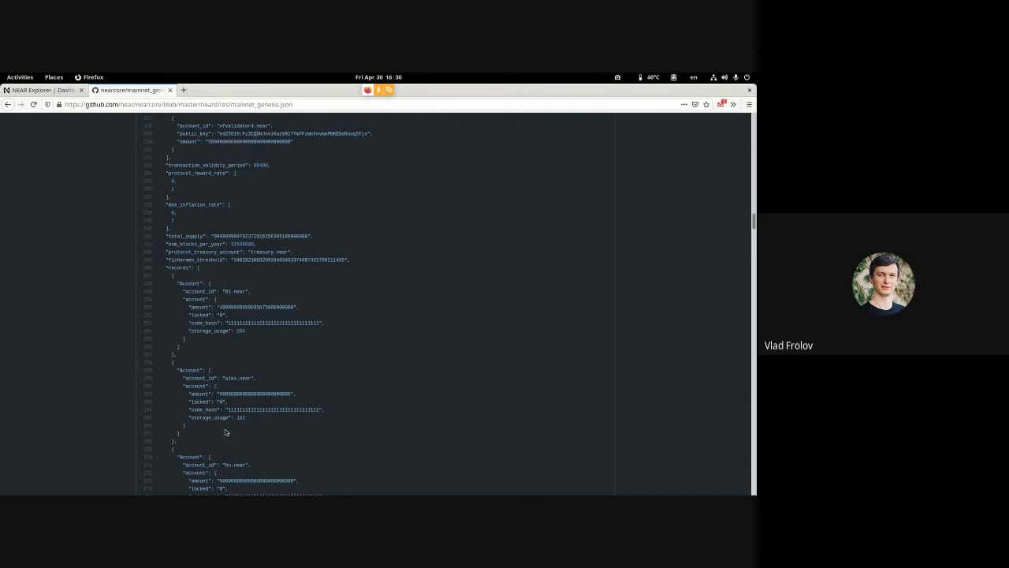
drag(170, 291, 179, 384)
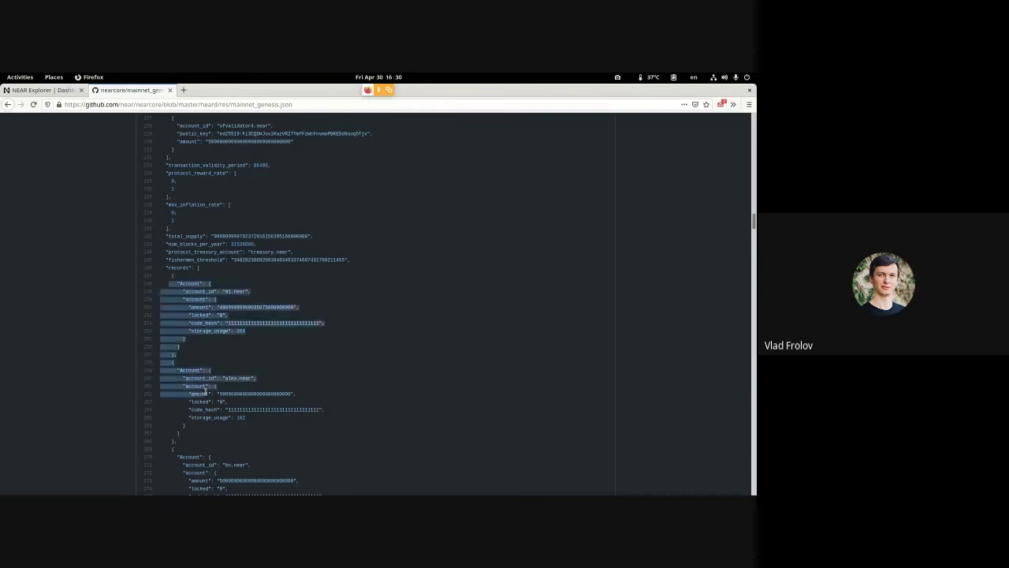
click(179, 384)
scroll(179, 384, down, 3)
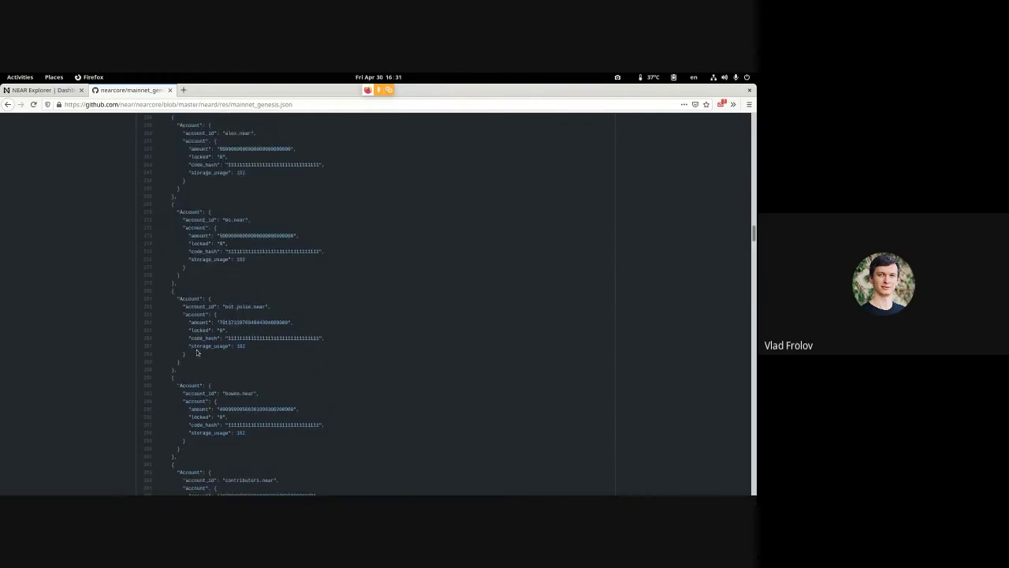
scroll(195, 350, up, 3)
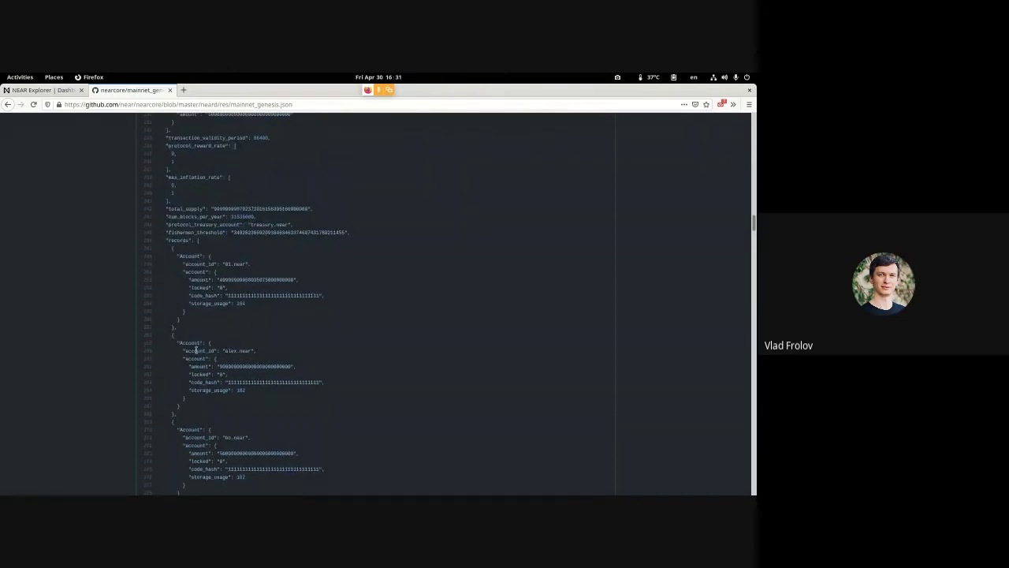
Highlight the 01.near Account line, then switch to the NEAR Explorer dashboard
triple_click(176, 256)
click(176, 256)
key(ctrl+Page_Up)
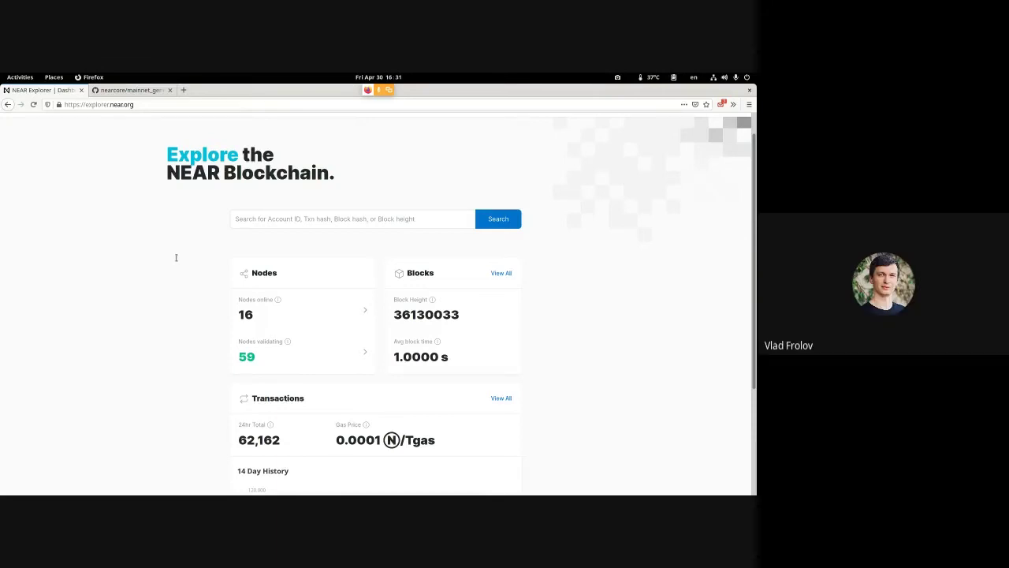
Switch back to the mainnet_genesis.json tab with Ctrl+Tab
key(ctrl+Tab)
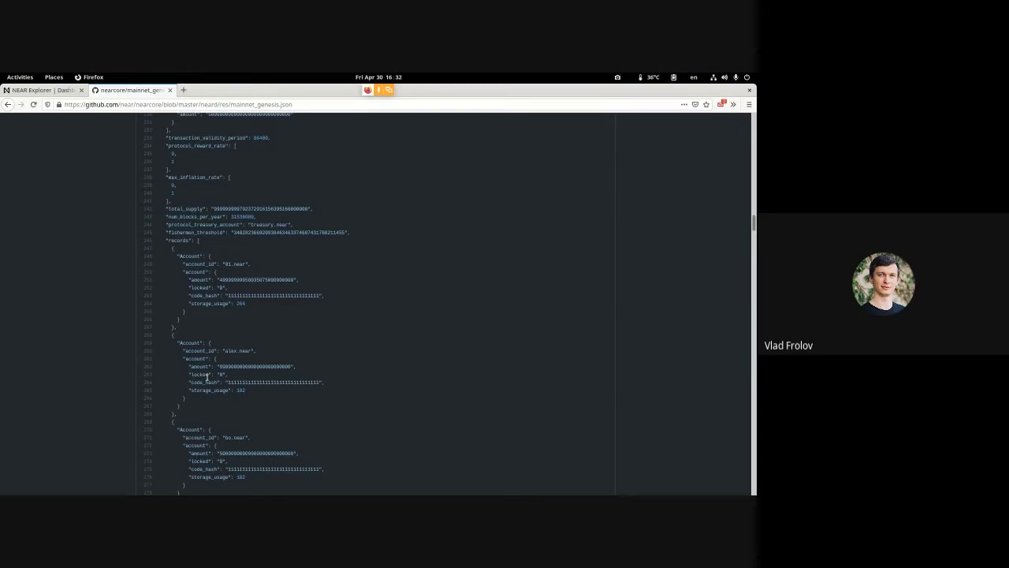
Highlight protocol_version 29 at the top of the genesis file, then return to NEAR Explorer
key(Home)
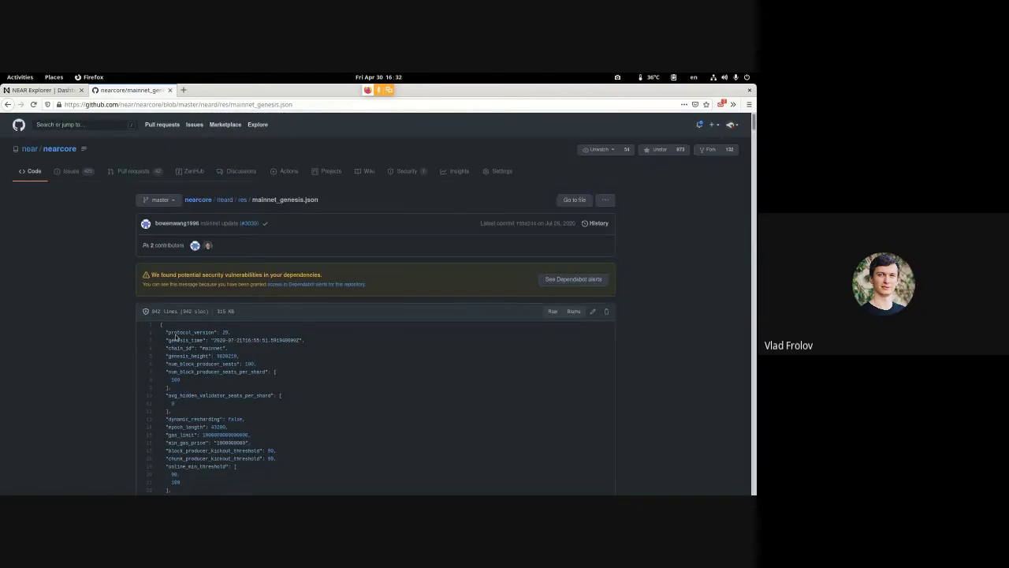
drag(168, 332, 239, 337)
click(239, 337)
drag(239, 337, 164, 334)
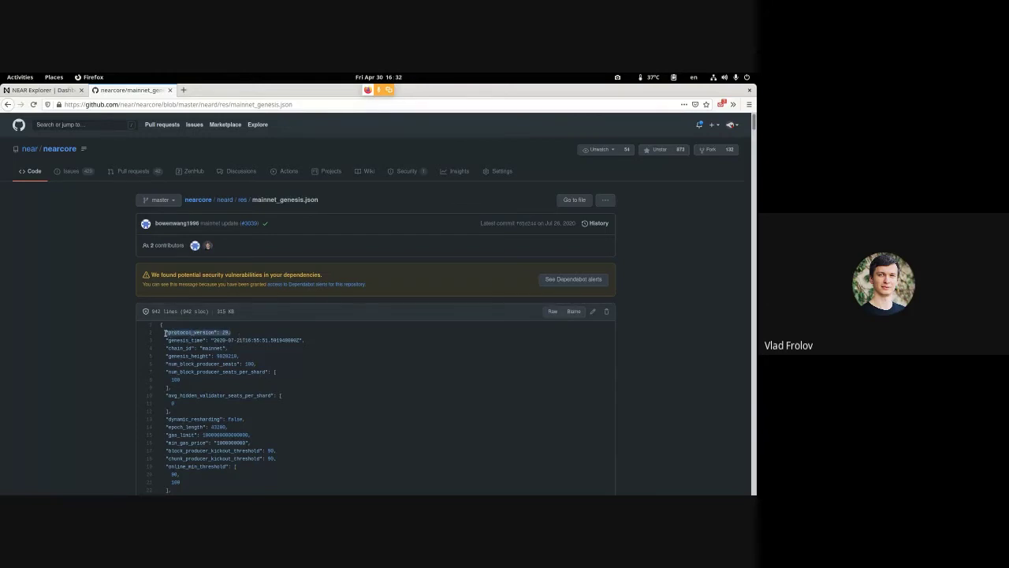
click(257, 339)
drag(235, 336, 163, 335)
click(163, 335)
key(ctrl+shift+Tab)
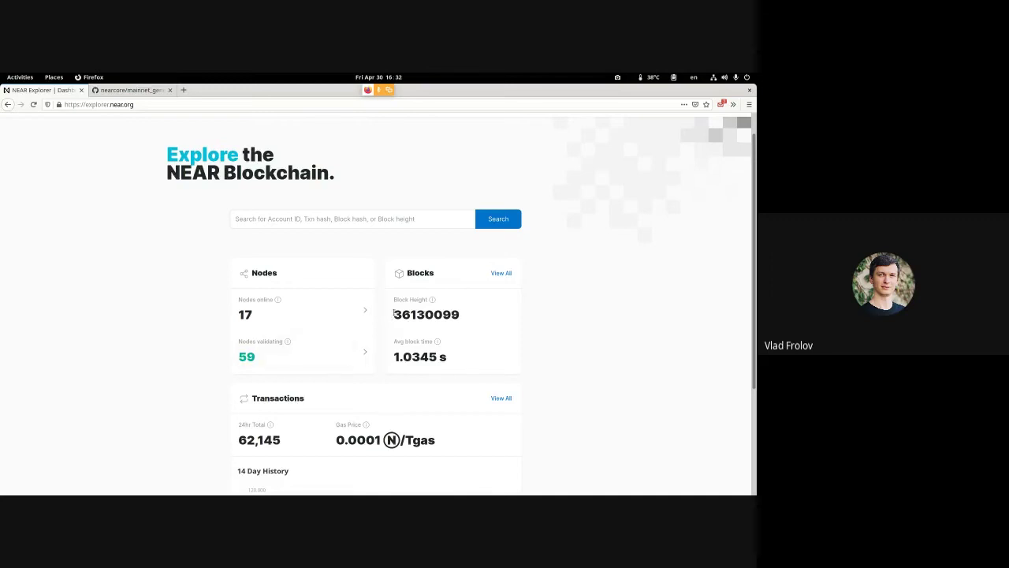
Scroll mainnet_genesis.json to the validators array below account_creation_config, showing nfvalidator1–nfvalidator4
click(142, 91)
scroll(161, 374, down, 20)
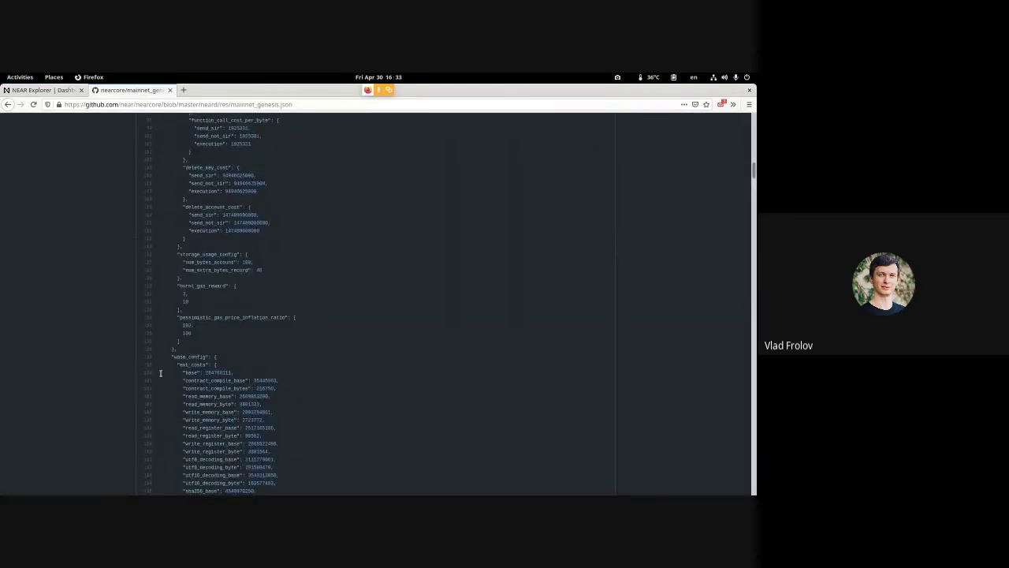
scroll(160, 373, down, 10)
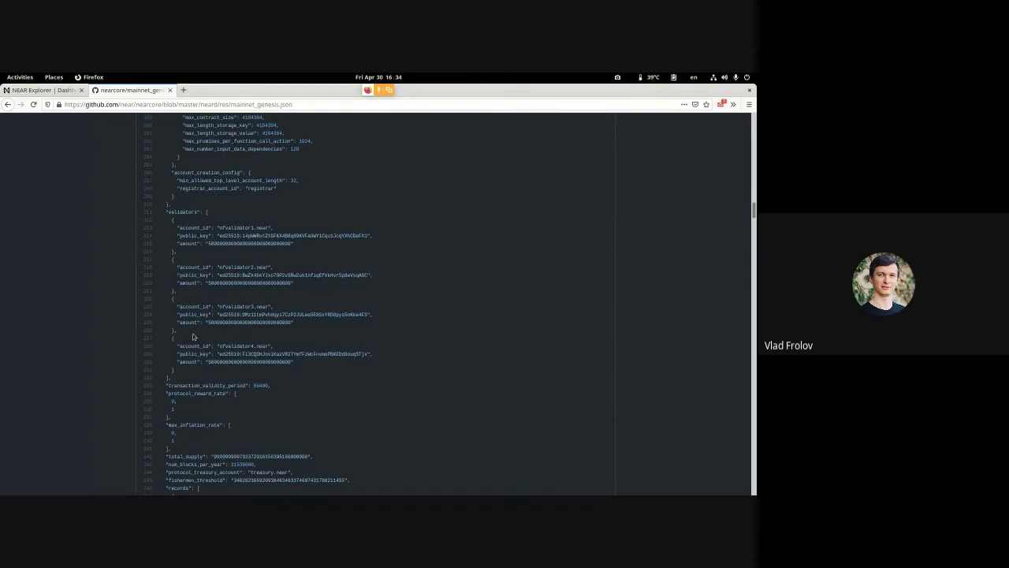
click(287, 282)
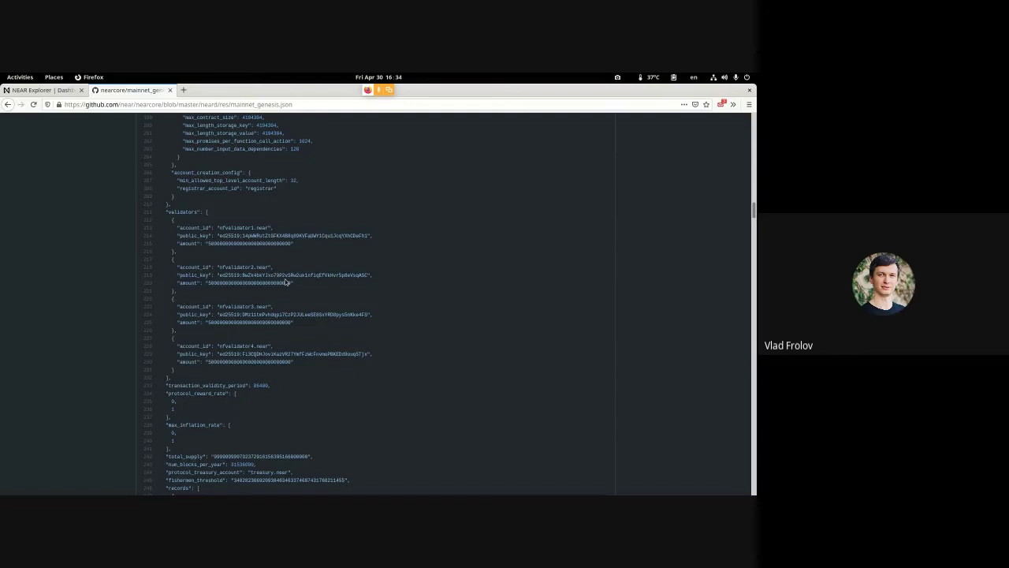
Search the genesis file for epoch_len and highlight its value, 43200
key(ctrl+f)
text(epoch_len)
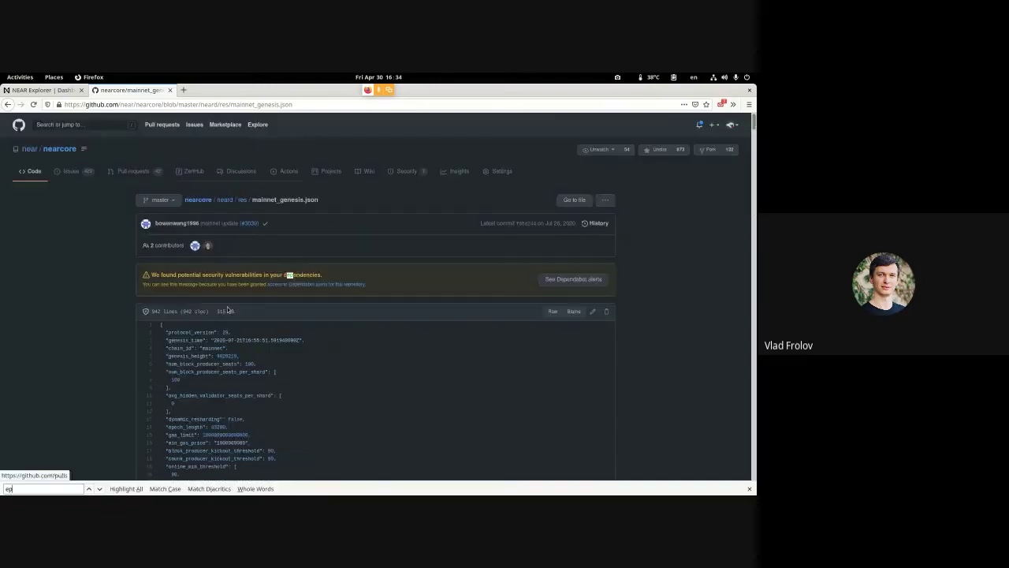
double_click(216, 318)
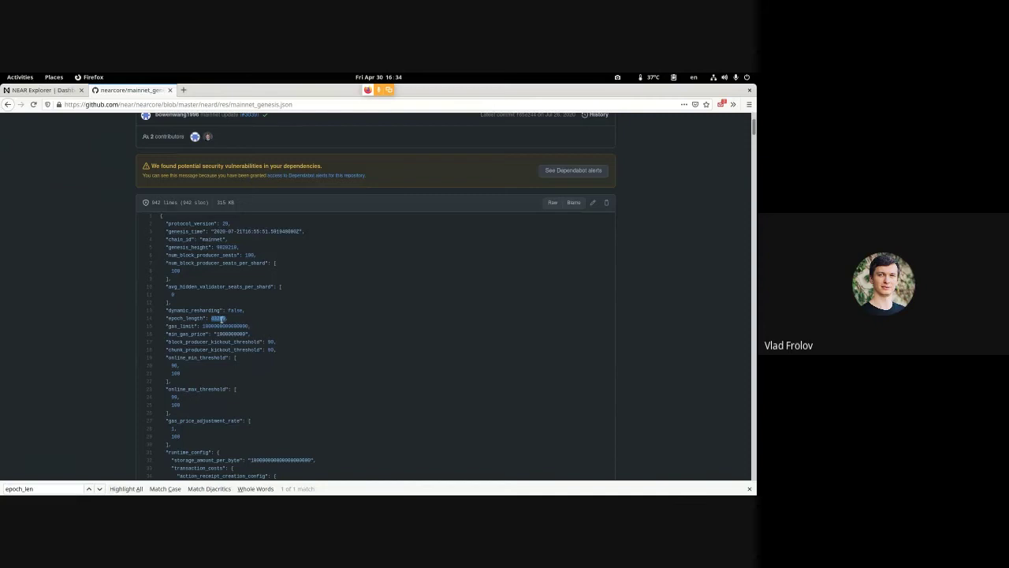
click(224, 319)
drag(210, 318, 226, 318)
click(237, 323)
double_click(224, 320)
click(253, 316)
In a new tab, load the user's GitHub profile and open the near-validators-scoreboard repository
key(alt+t)
key(Escape)
key(ctrl+t)
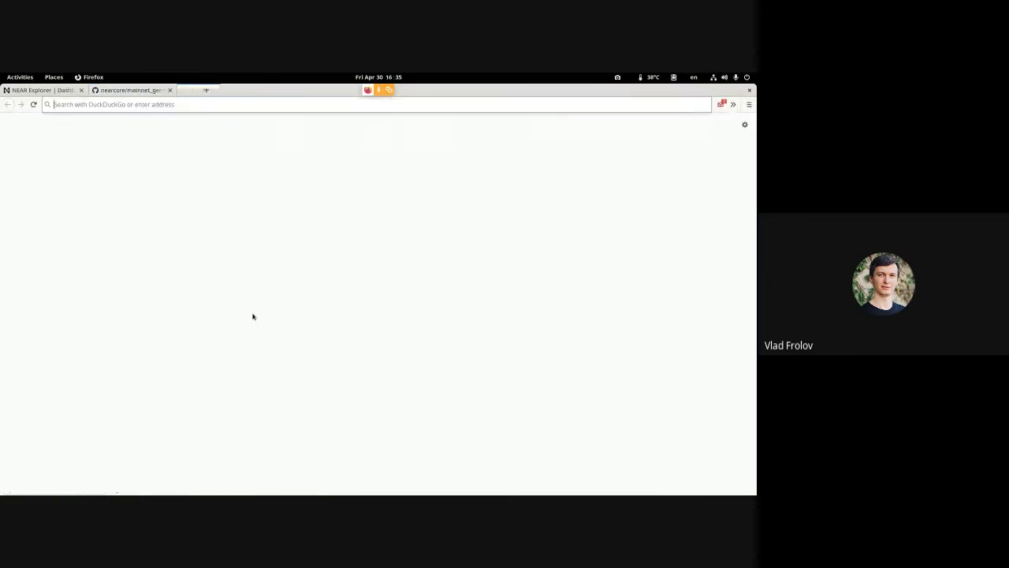
text(github.com/fro)
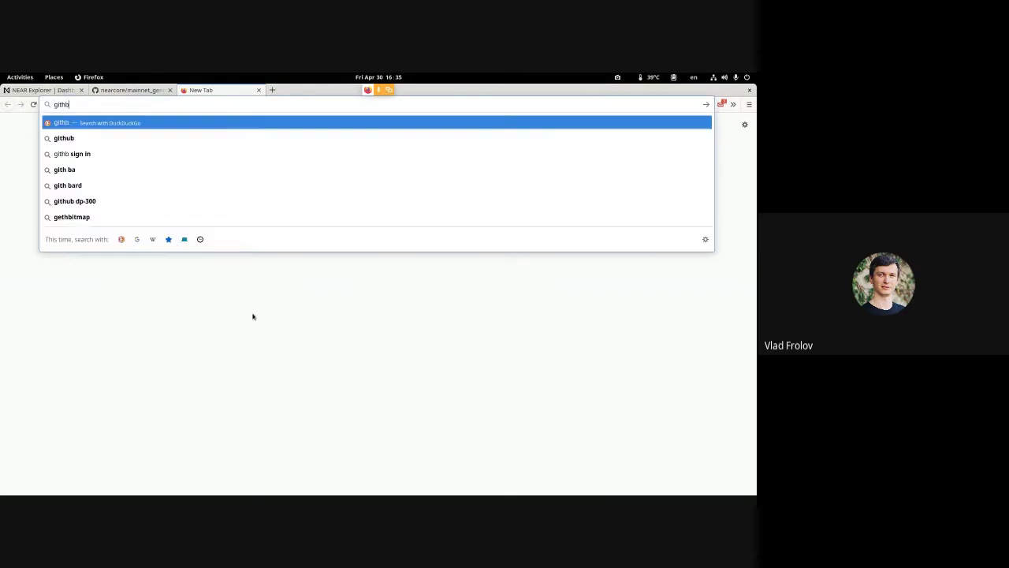
text(l)
key(Return)
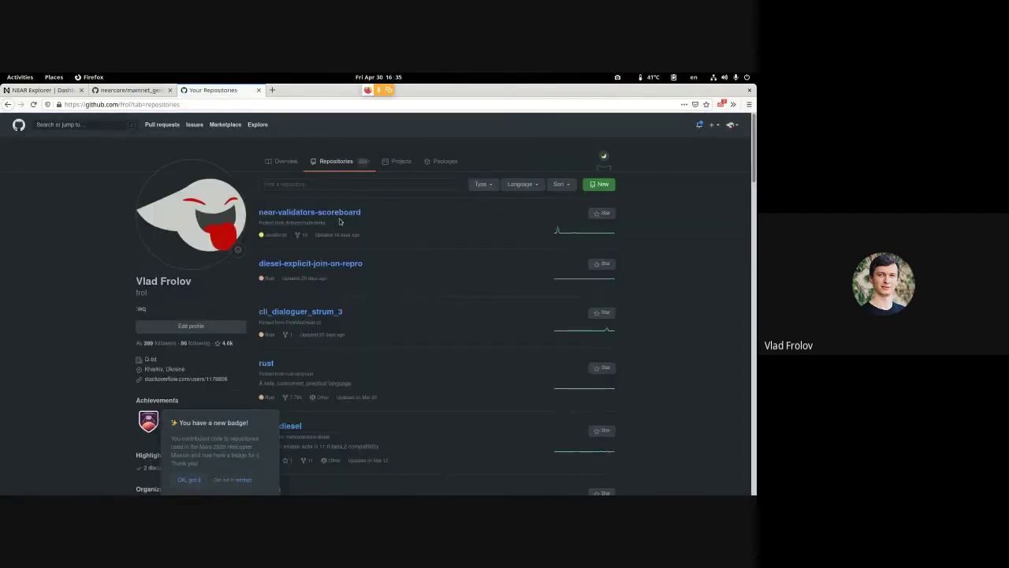
click(339, 220)
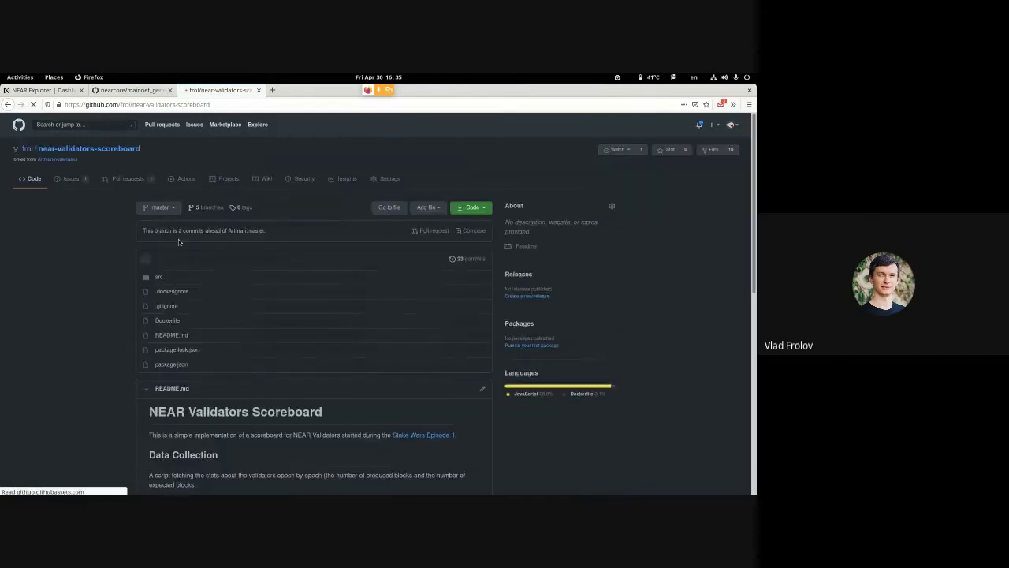
Switch the repository to the scoreboard-mainnet branch and scroll down its file list
click(175, 211)
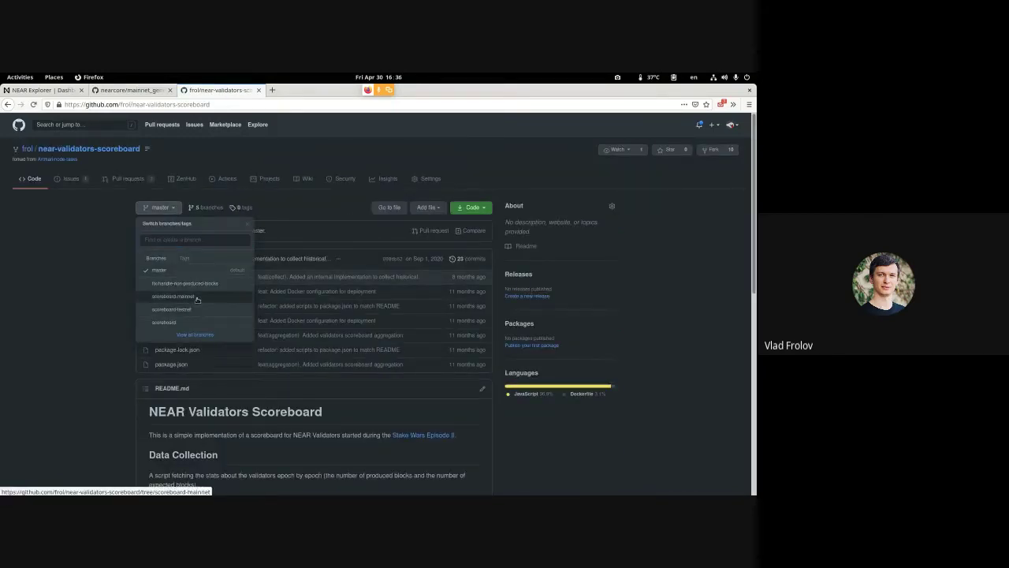
click(197, 297)
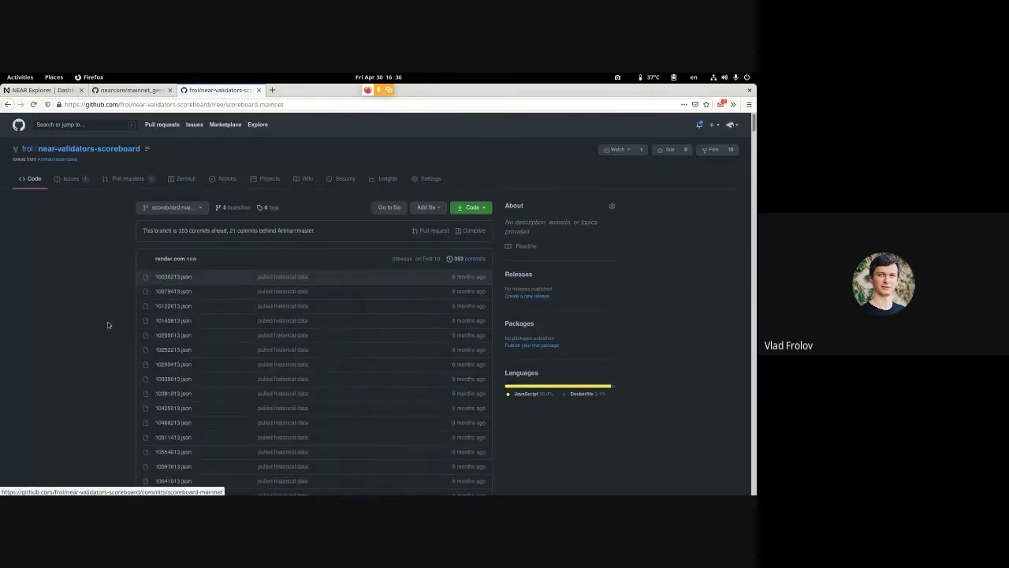
scroll(107, 322, down, 5)
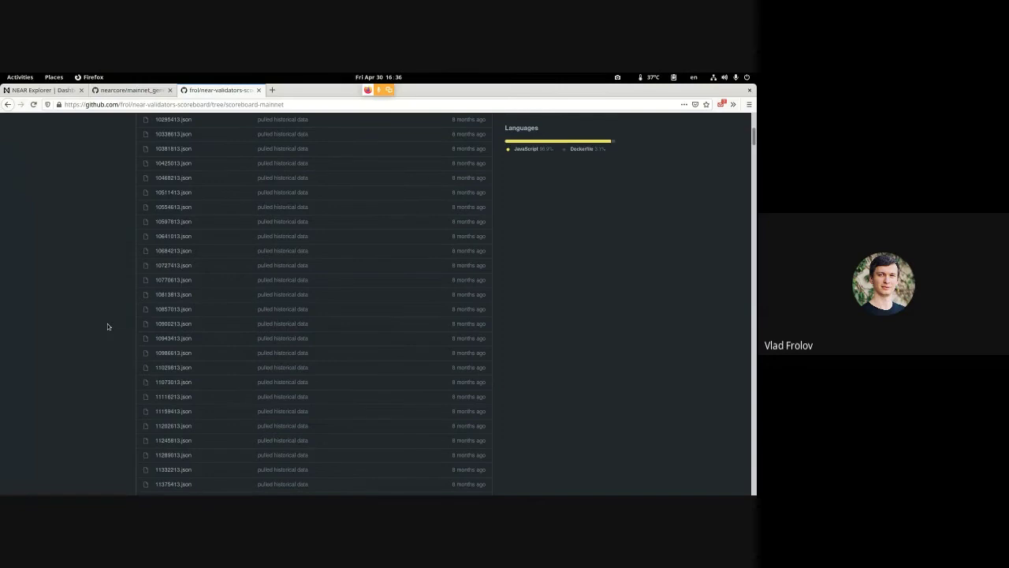
scroll(107, 327, down, 20)
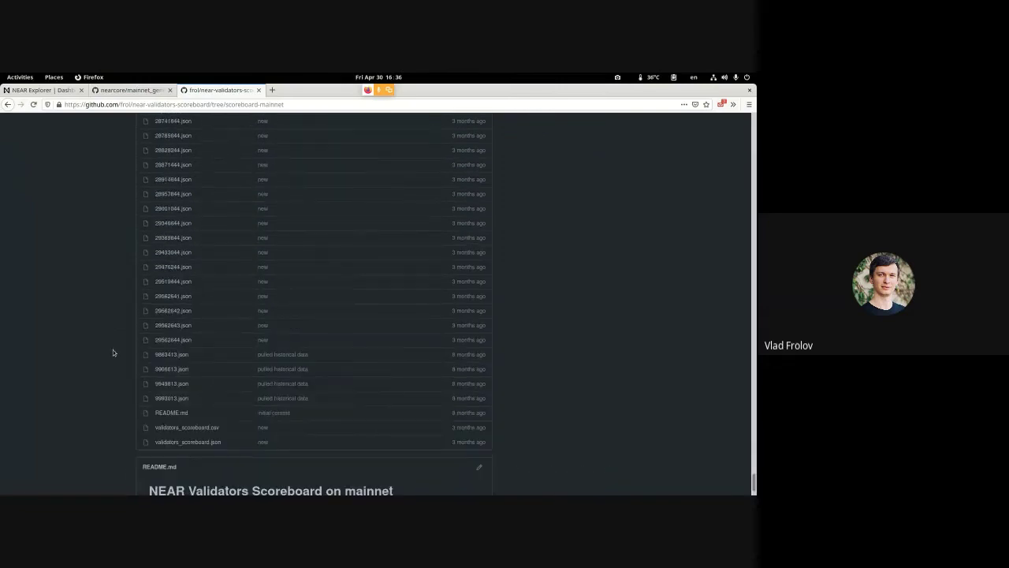
Highlight the file names 9863413.json, 9906813.json, 9949813.json and 9993013.json
click(187, 356)
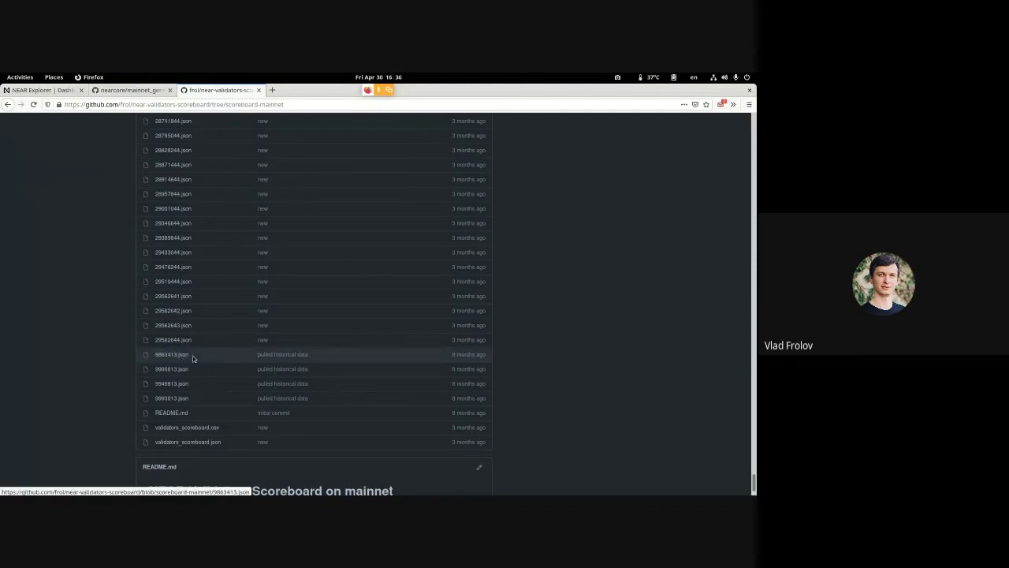
drag(194, 358, 141, 359)
drag(220, 372, 137, 386)
drag(197, 399, 145, 402)
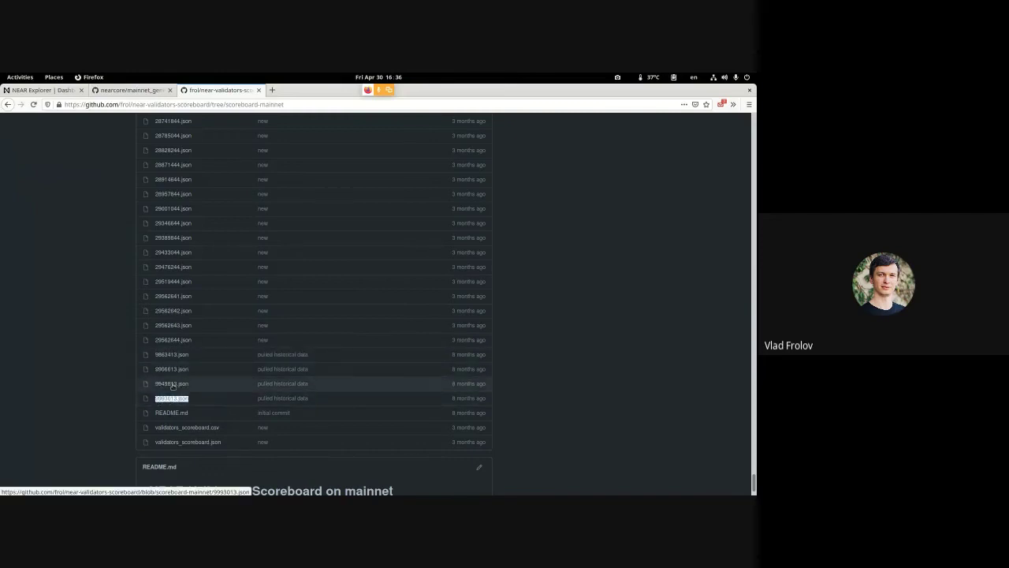
drag(196, 397, 141, 400)
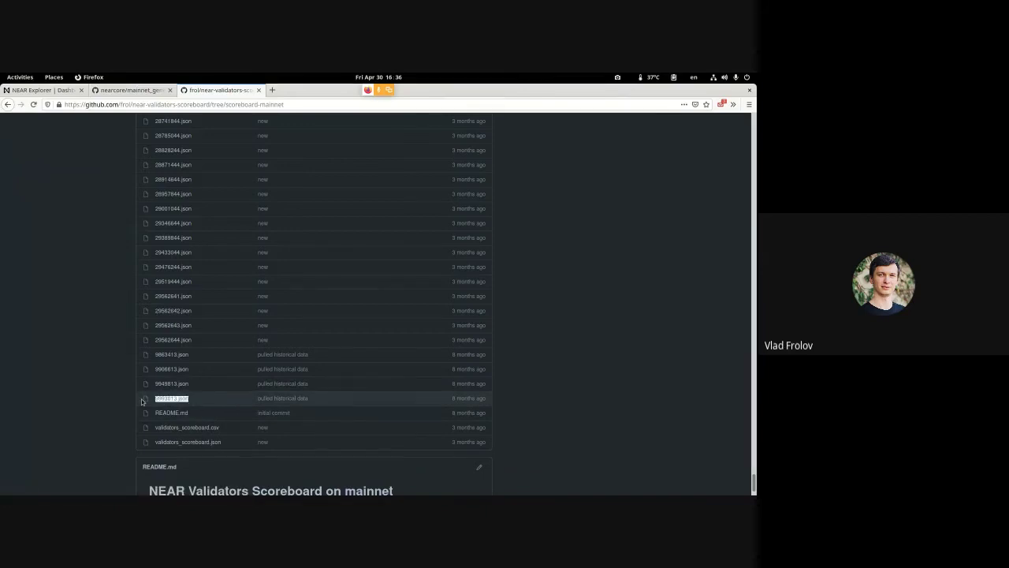
Launch a terminal and start a Python interpreter
key(super)
text(te)
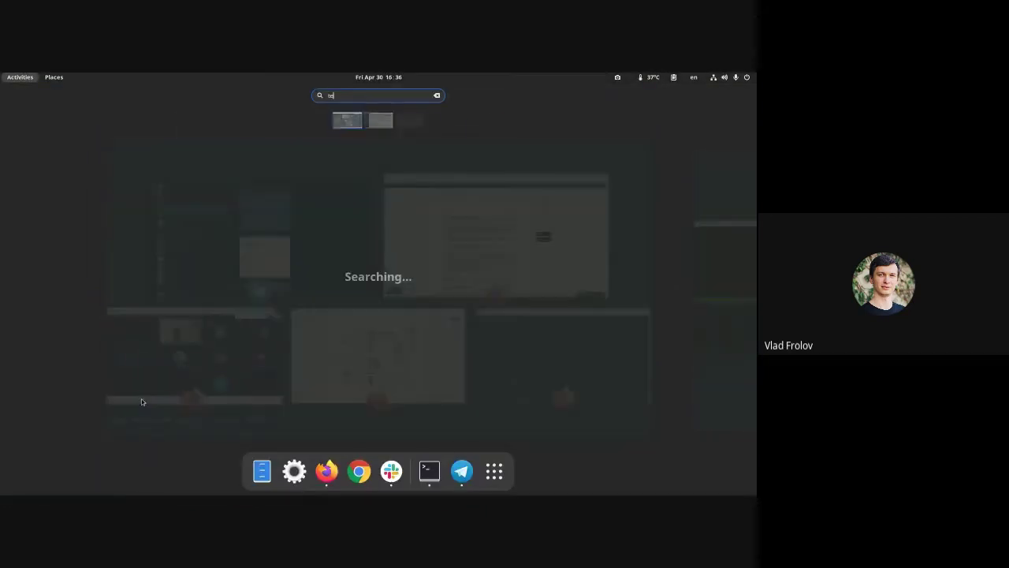
text(rm)
key(Return)
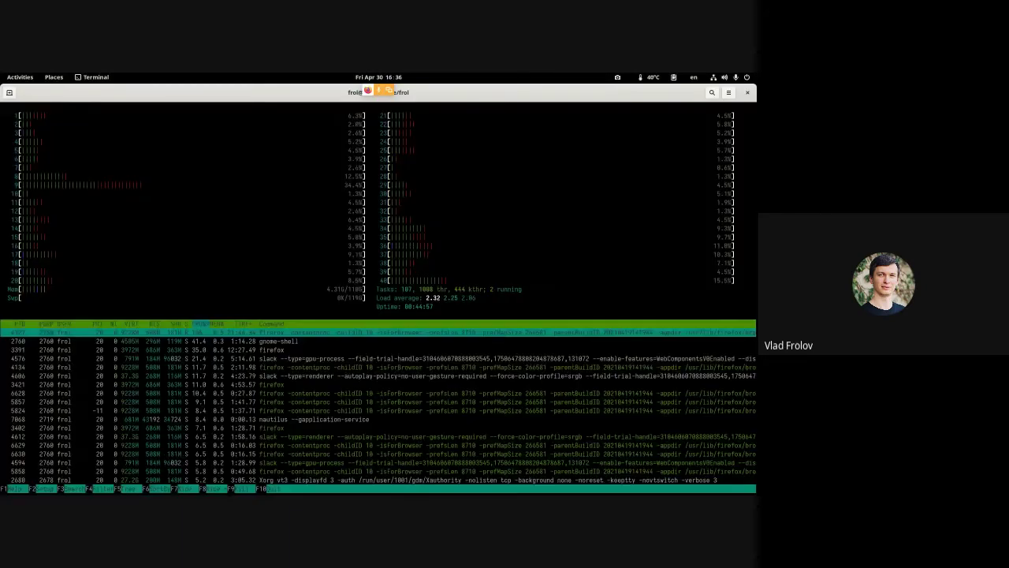
text(q)
text(python)
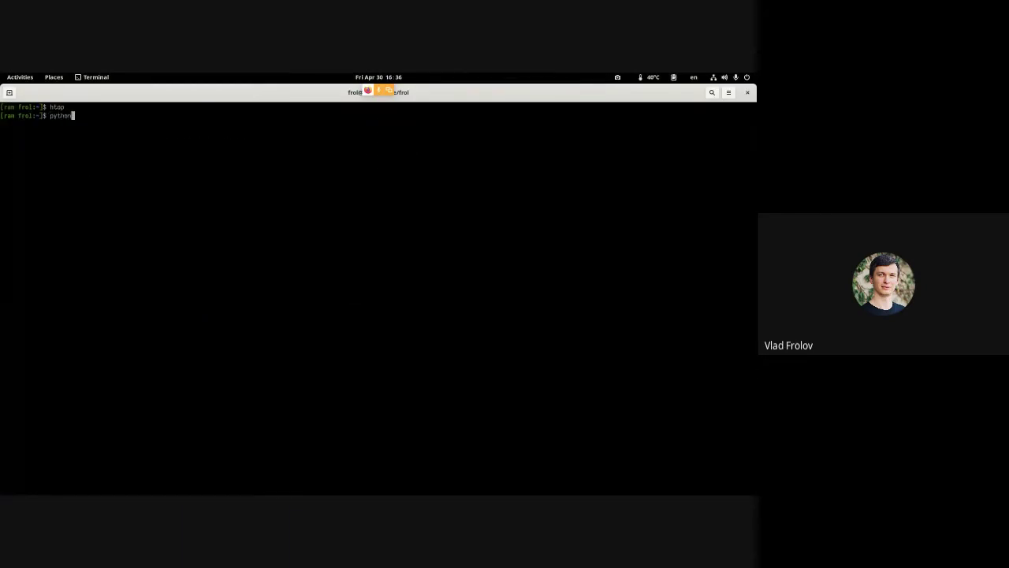
key(Return)
key(Return)
Compute 9993013 − 9949813 in Python, pasting the file name from GitHub, giving 43200
text(9993013)
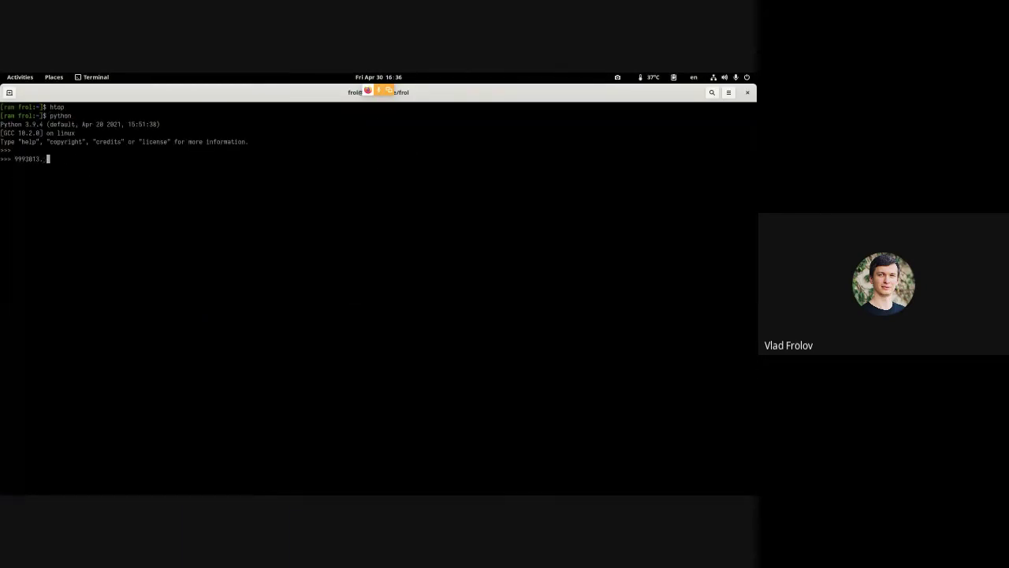
text( -)
key(alt+Tab)
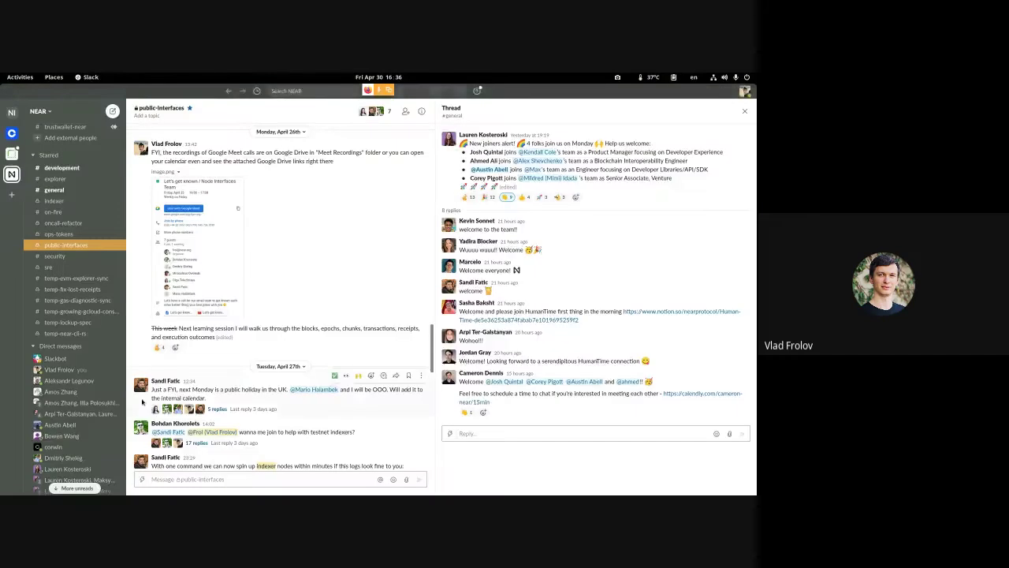
key(alt+Tab)
key(alt+Tab)
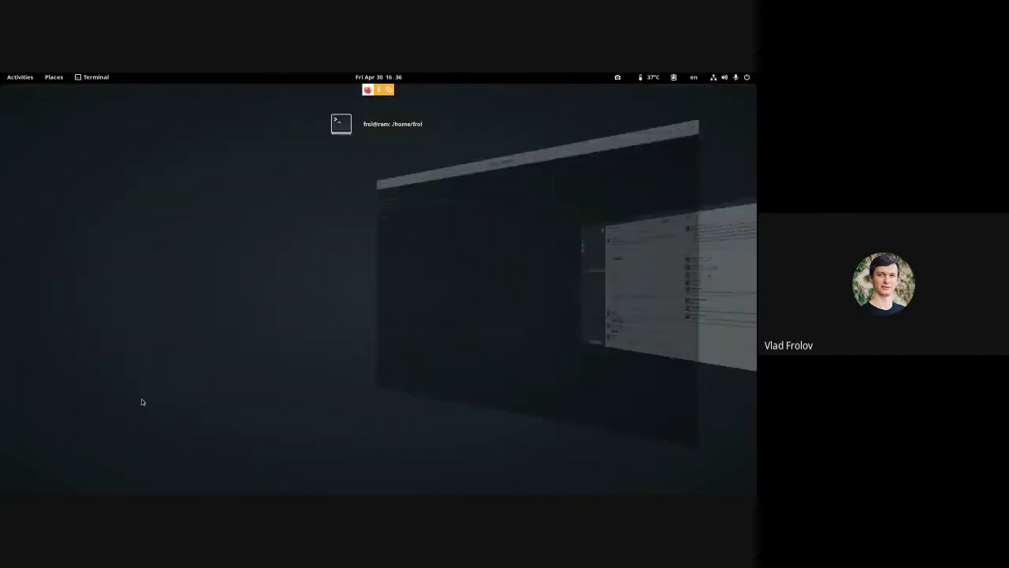
key(alt+Tab)
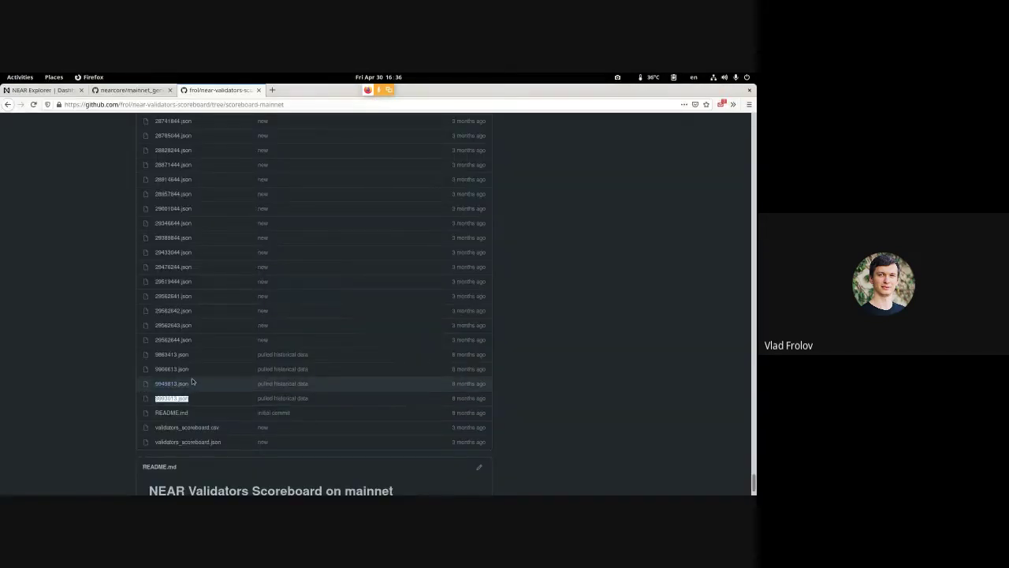
double_click(159, 386)
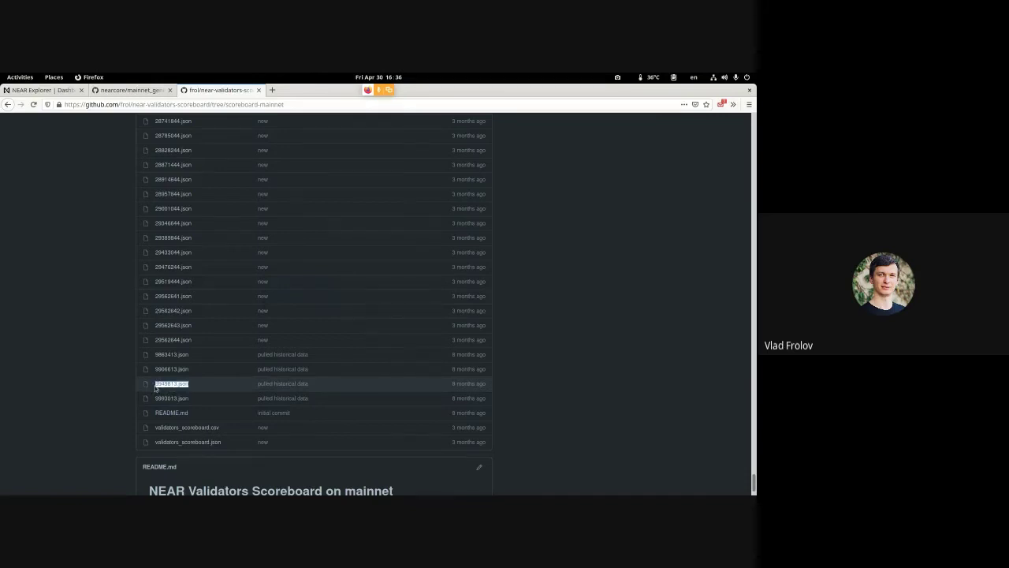
key(alt+Tab)
middle_click(154, 385)
key(BackSpace)
key(BackSpace)
key(BackSpace)
key(BackSpace)
key(BackSpace)
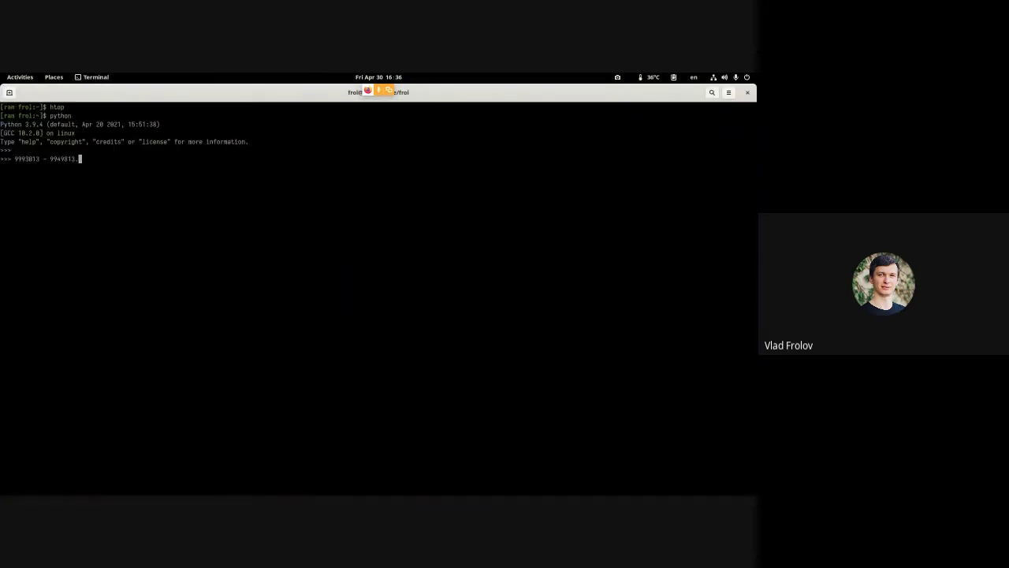
key(Return)
key(alt+Tab)
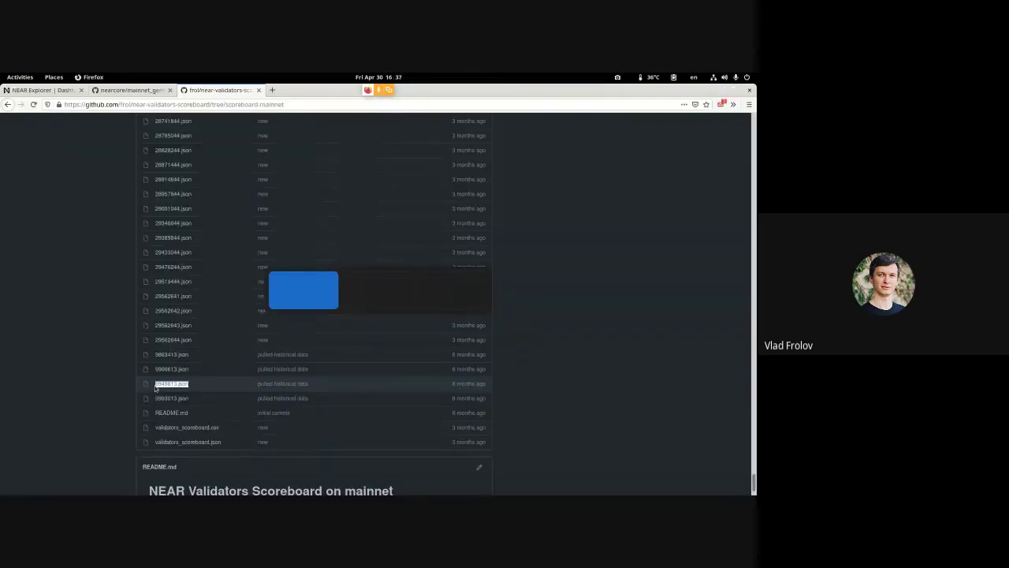
Reselect the 9949813.json file name, then reload the repository page
click(210, 391)
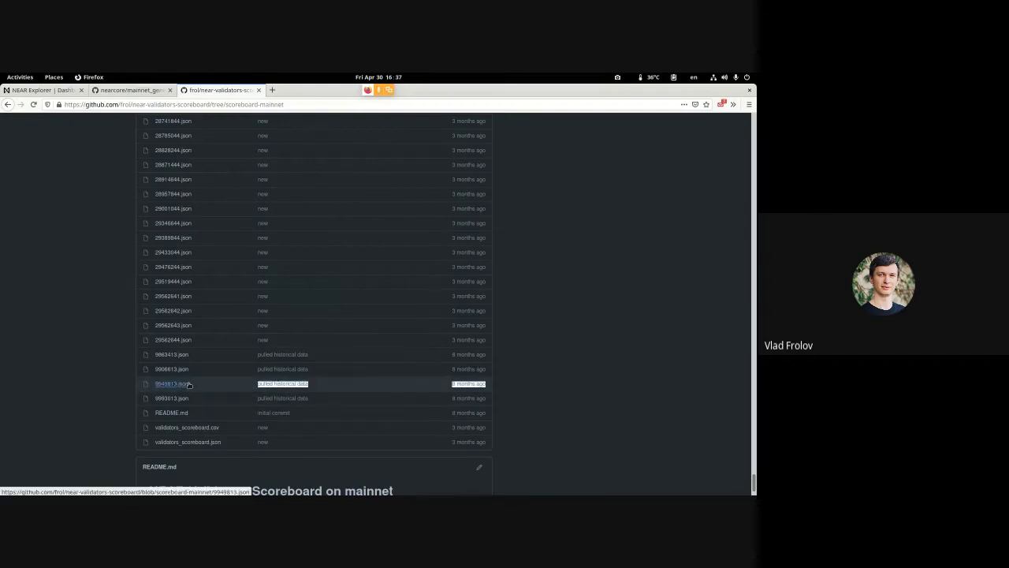
drag(155, 391, 174, 386)
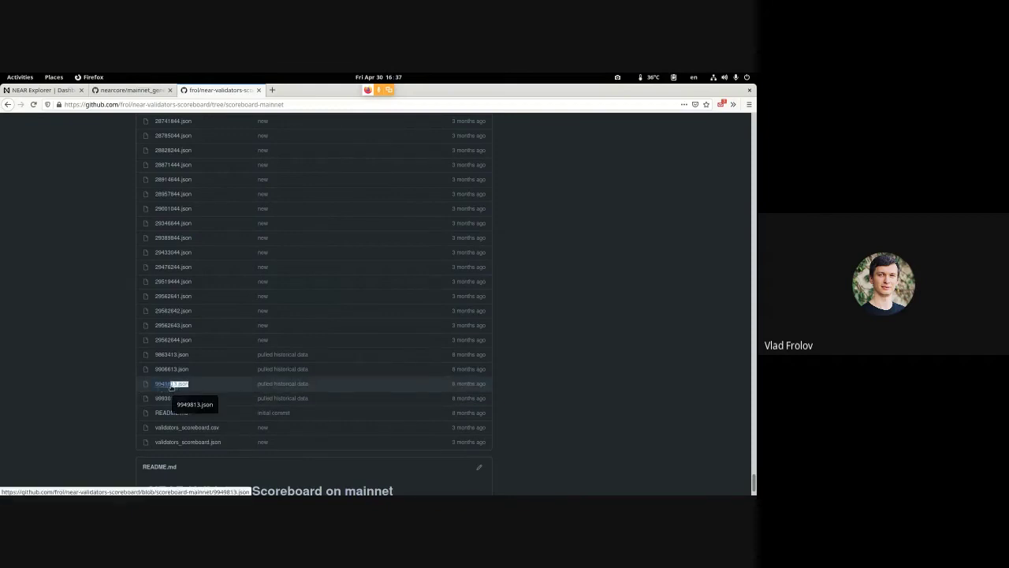
click(214, 385)
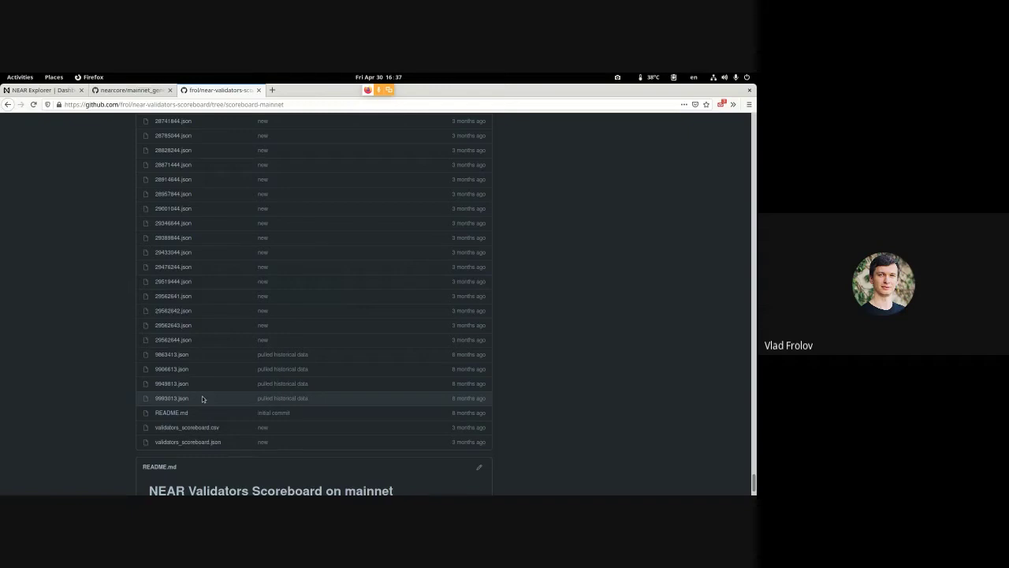
key(F5)
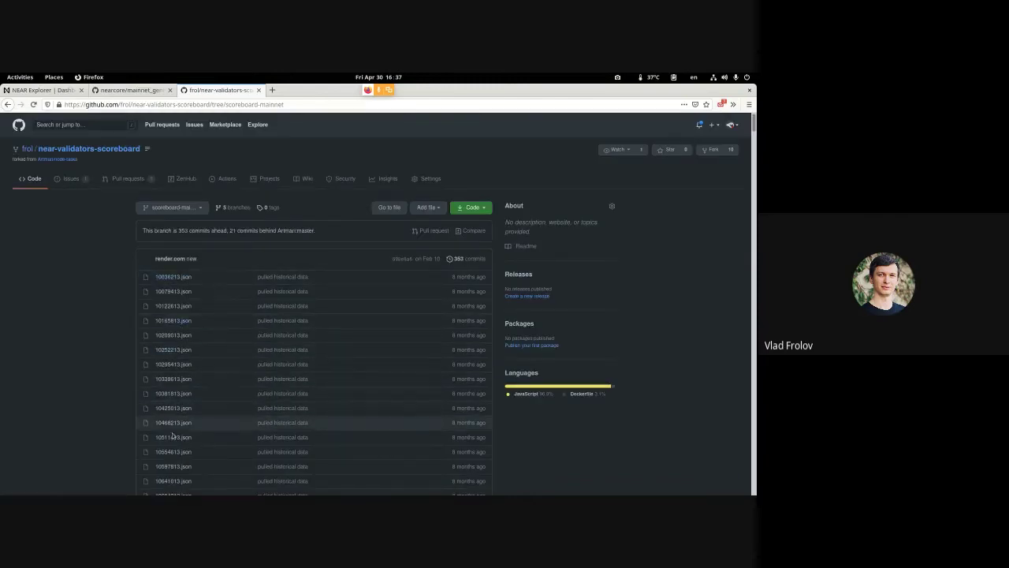
Scroll the file list down and highlight 12153017.json, just after 12109813.json
scroll(175, 441, down, 1)
scroll(175, 443, down, 8)
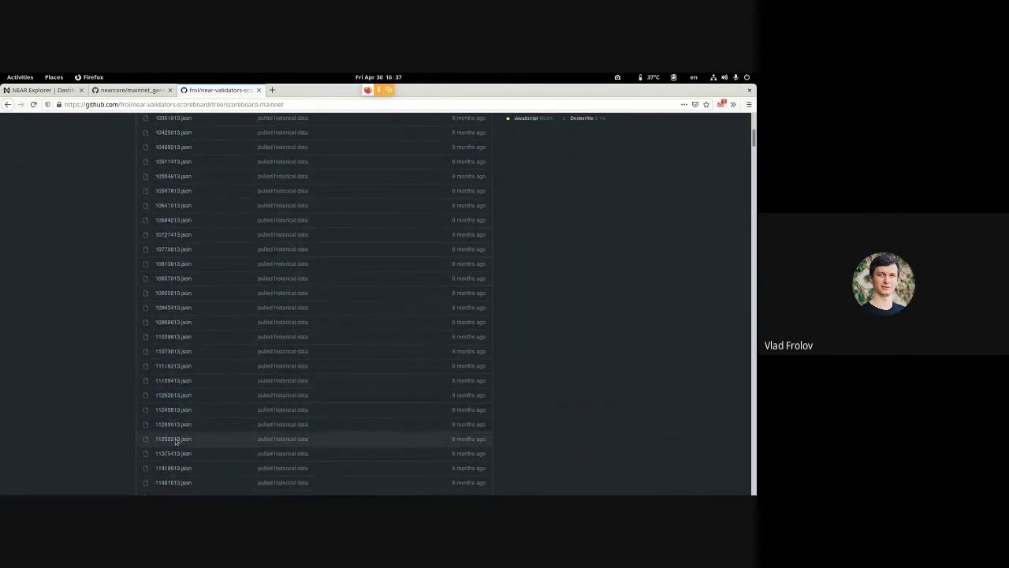
scroll(175, 440, down, 2)
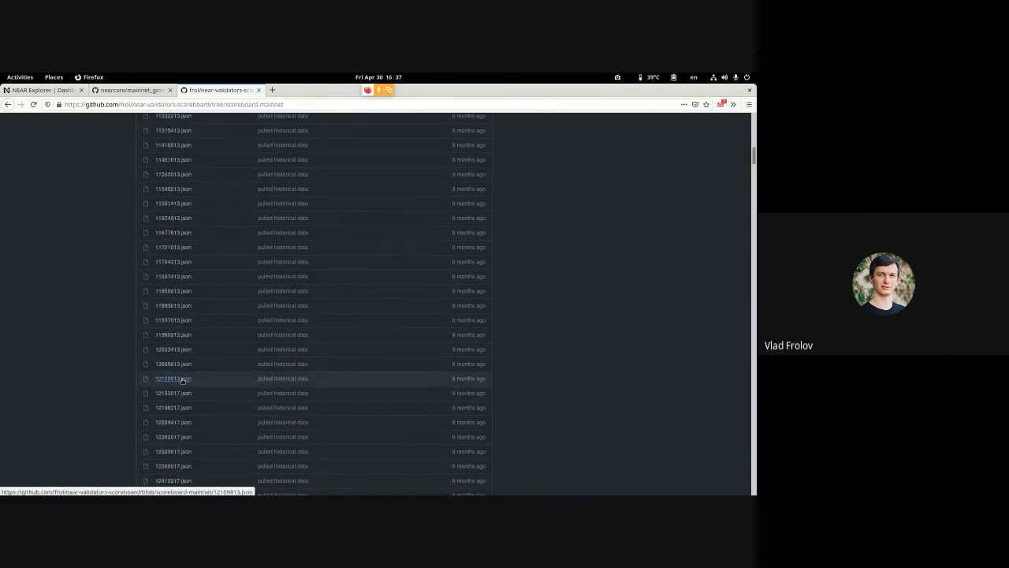
drag(196, 399, 143, 396)
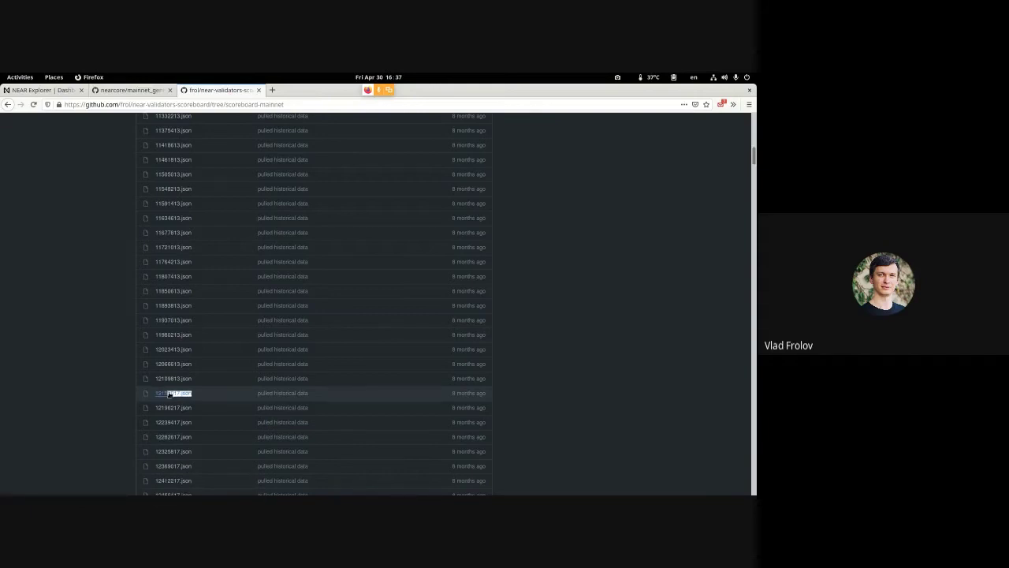
shift+click(178, 380)
click(198, 383)
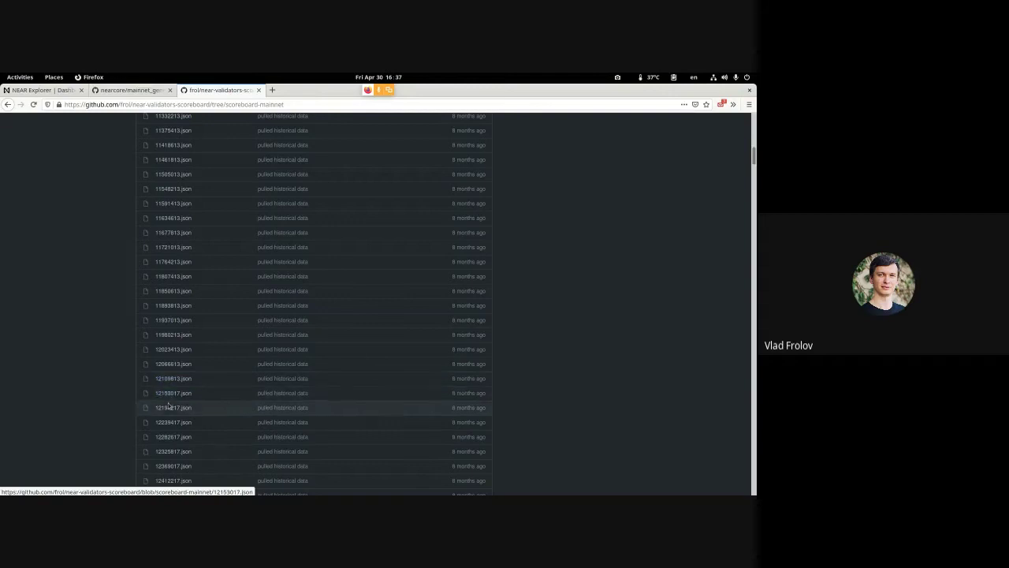
drag(197, 393, 154, 399)
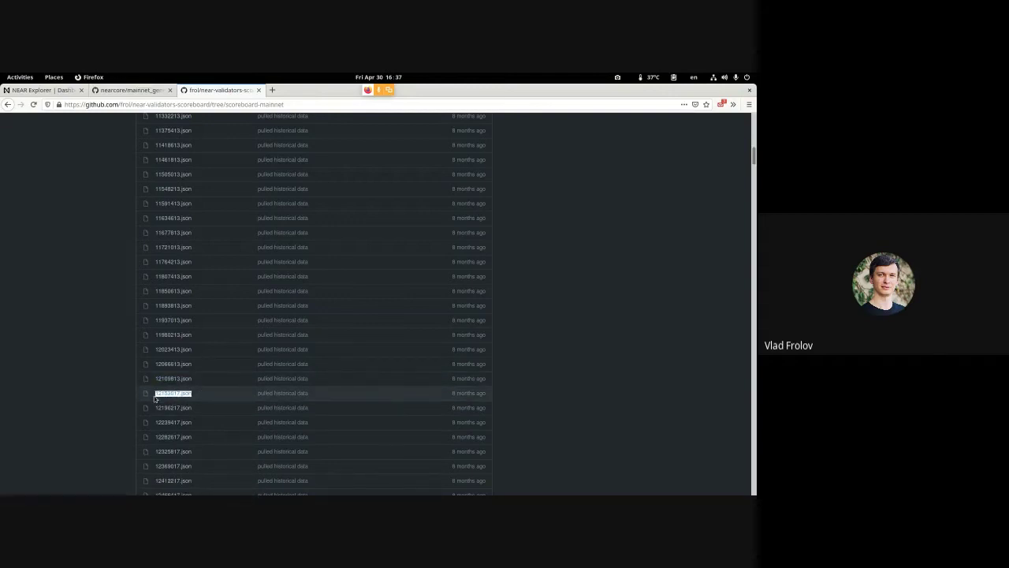
click(189, 393)
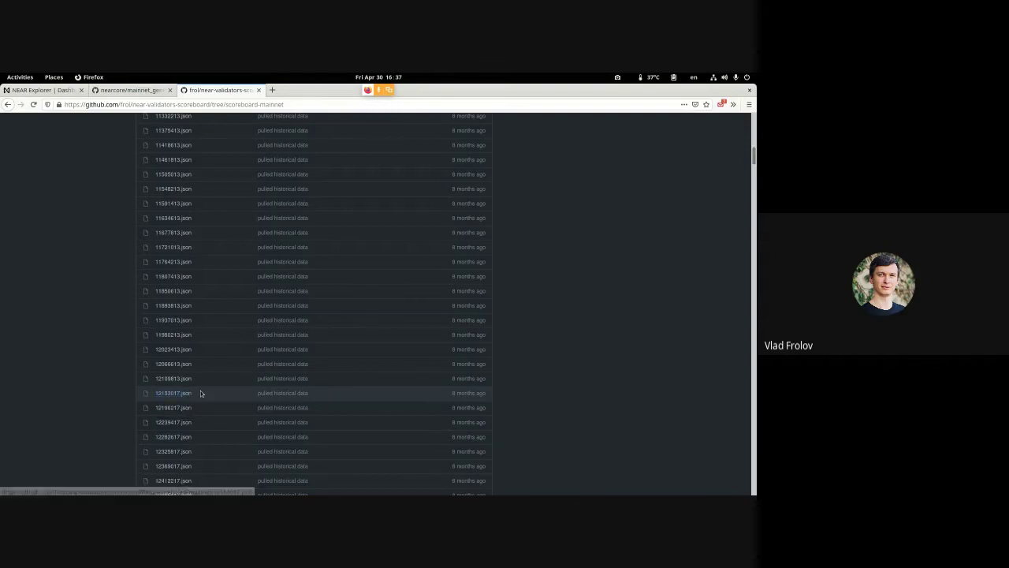
drag(201, 392, 157, 398)
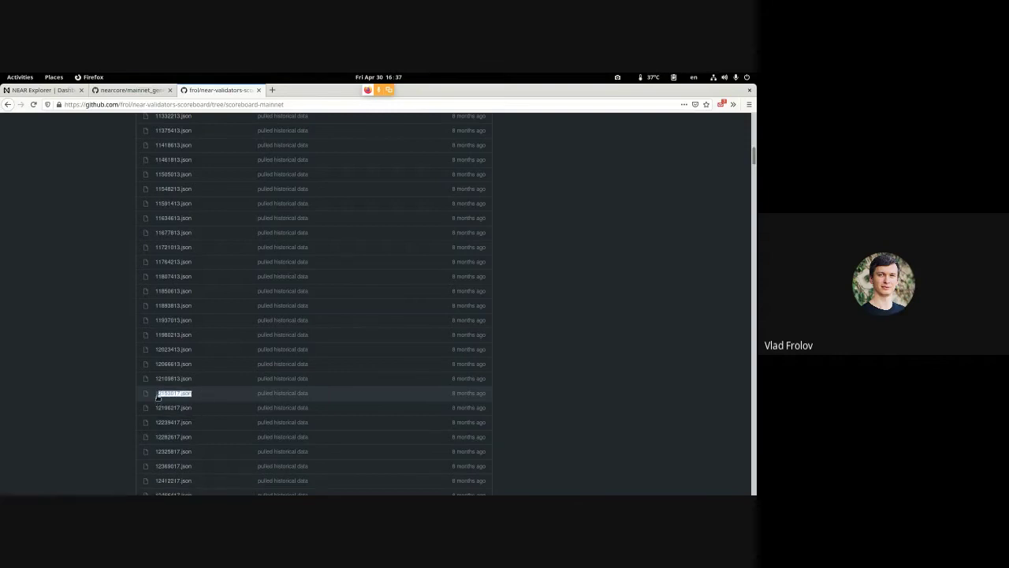
click(210, 394)
drag(195, 395, 135, 402)
drag(209, 390, 136, 402)
click(218, 393)
Switch past the genesis tab to NEAR Explorer and highlight block height 36130420
key(ctrl+Page_Up)
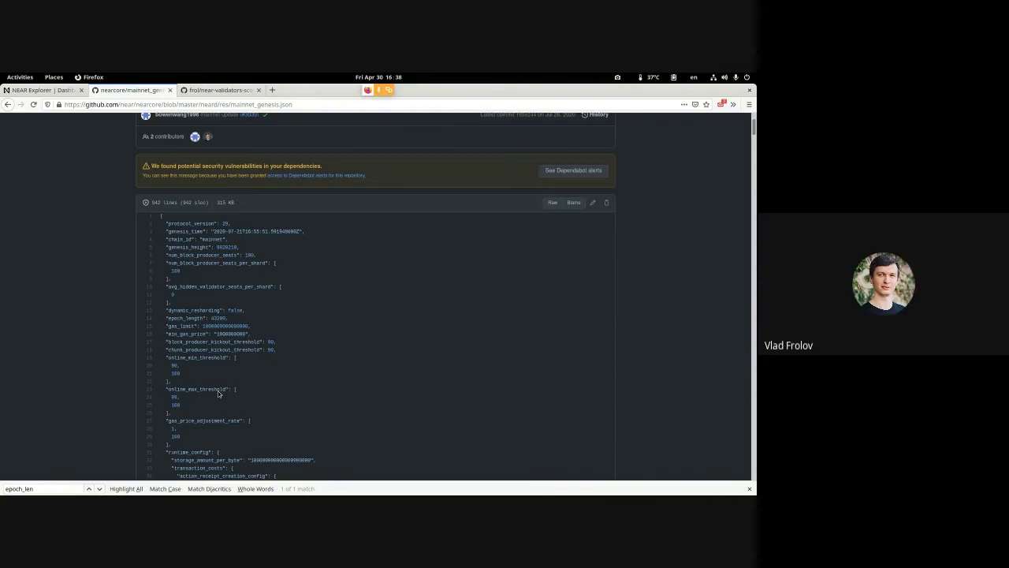
key(ctrl+Page_Up)
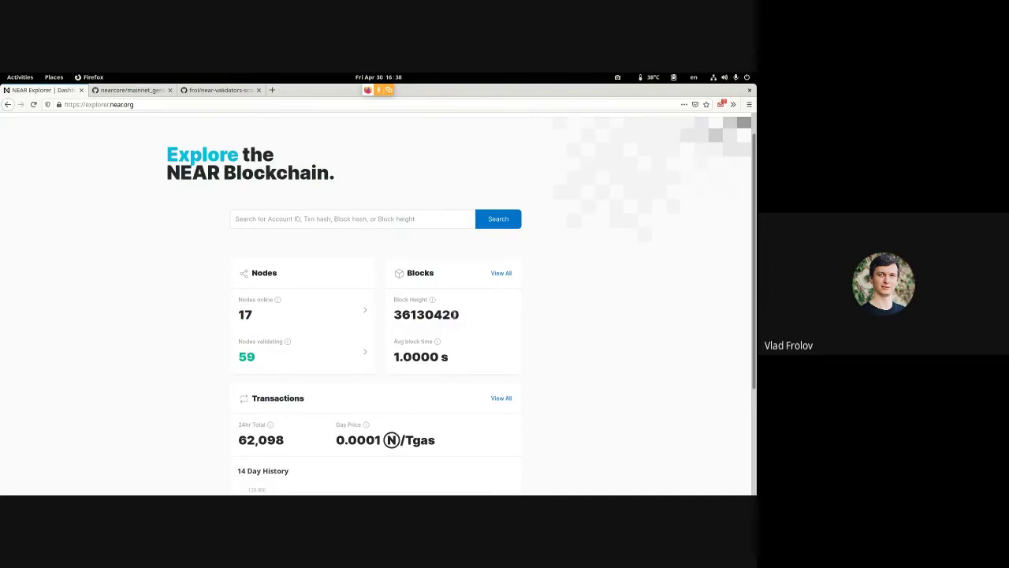
drag(461, 314, 392, 316)
click(393, 316)
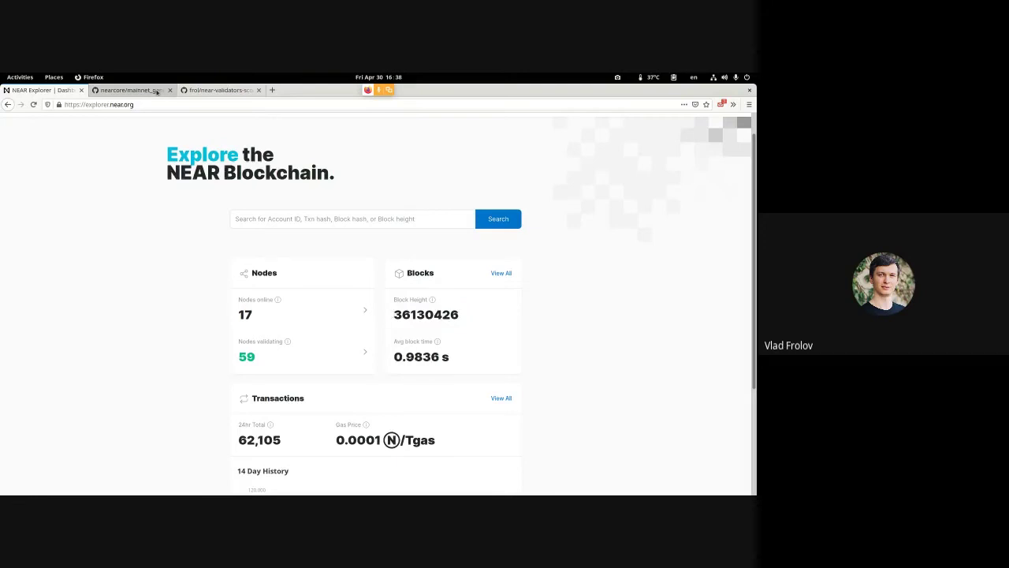
Open the newest block, #36130440, from the explorer's full blocks list
click(500, 273)
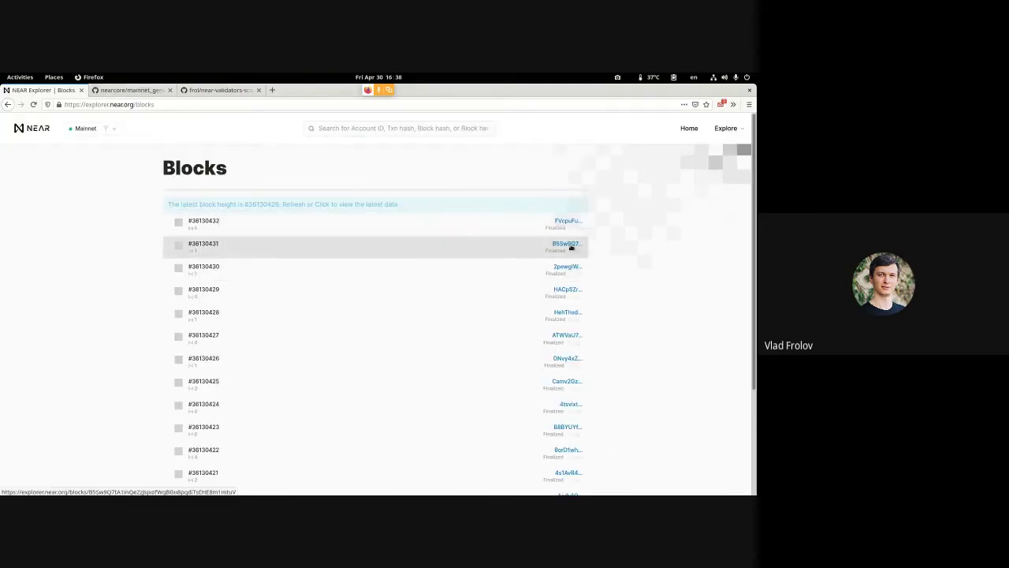
click(571, 245)
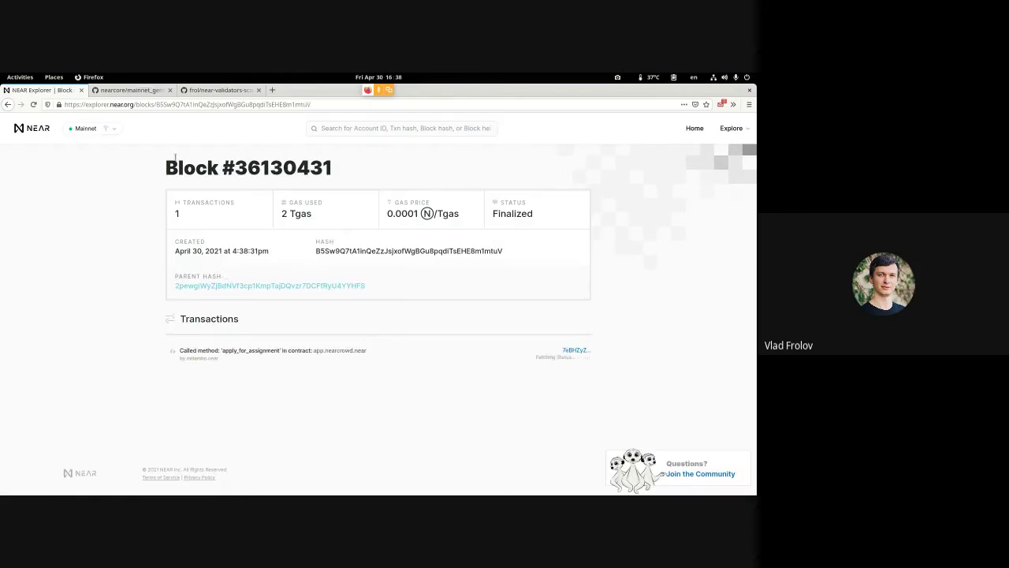
middle_click(32, 129)
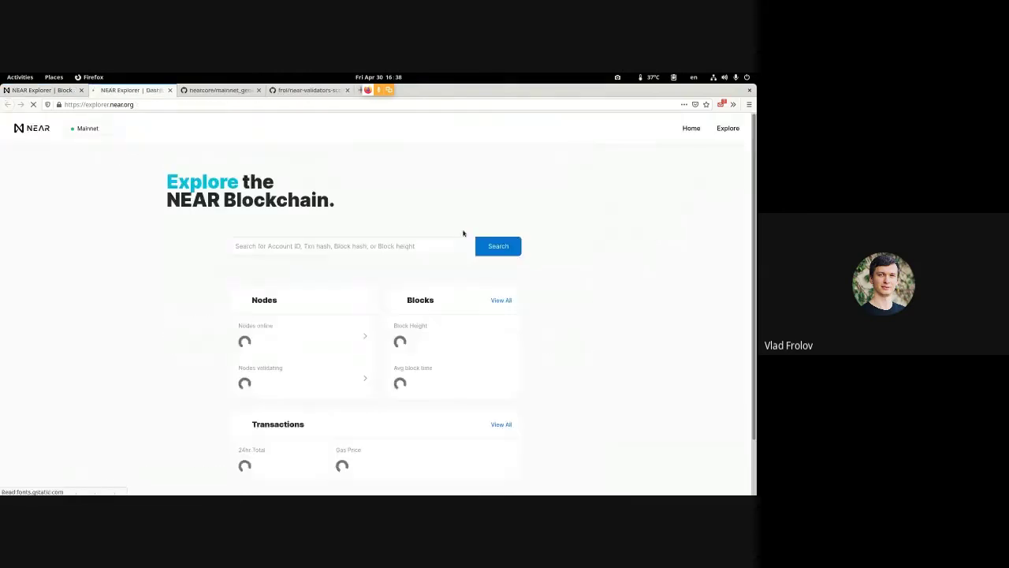
click(502, 300)
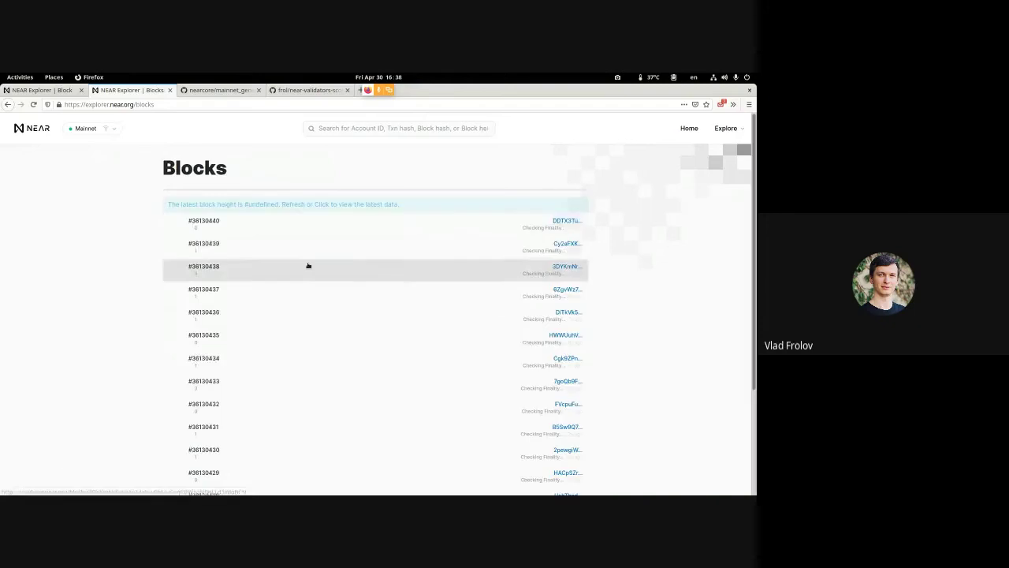
click(572, 223)
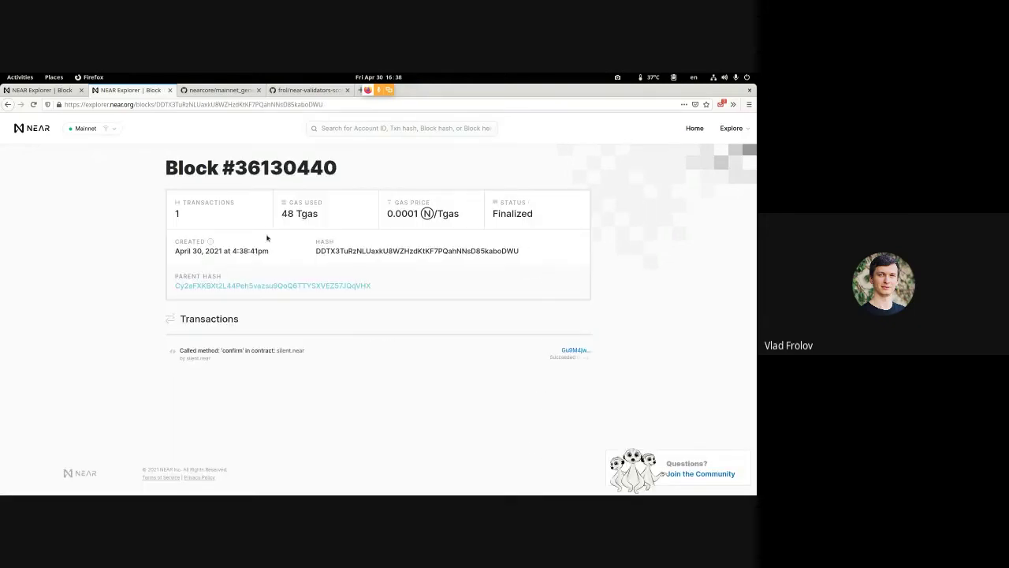
Follow parent hashes back to block #36130435 and highlight its 0 transactions
click(246, 286)
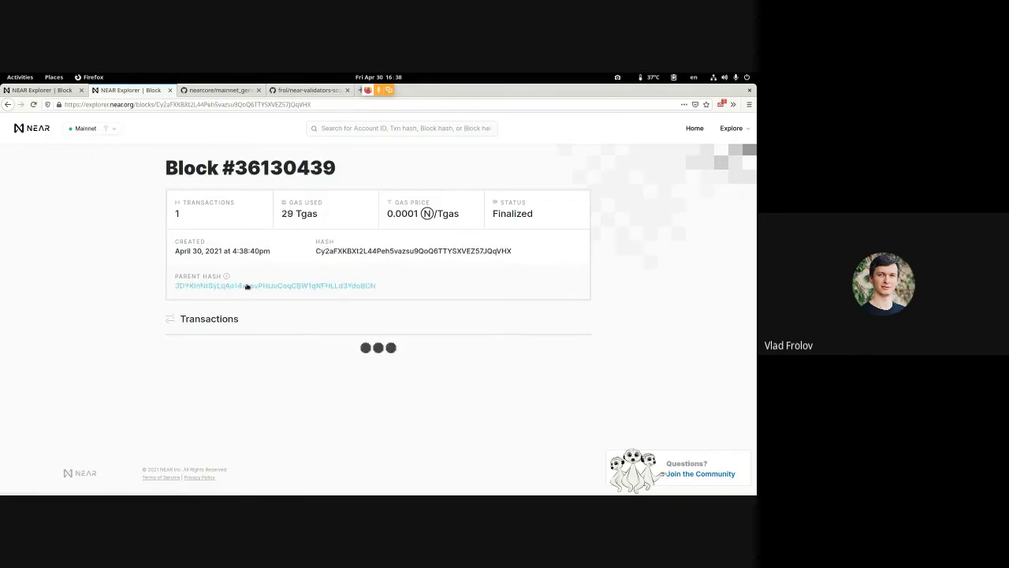
click(247, 286)
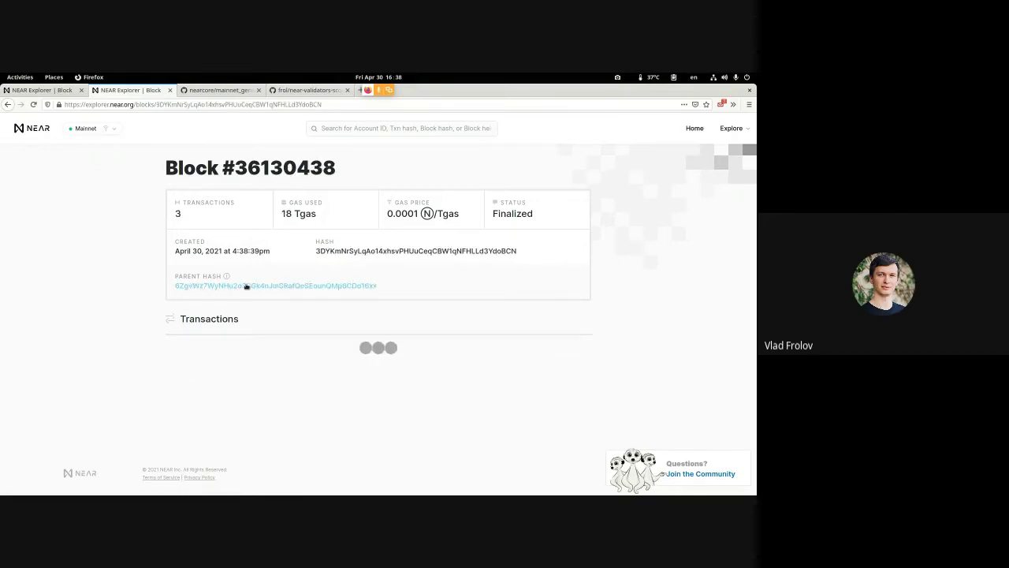
click(246, 286)
click(247, 286)
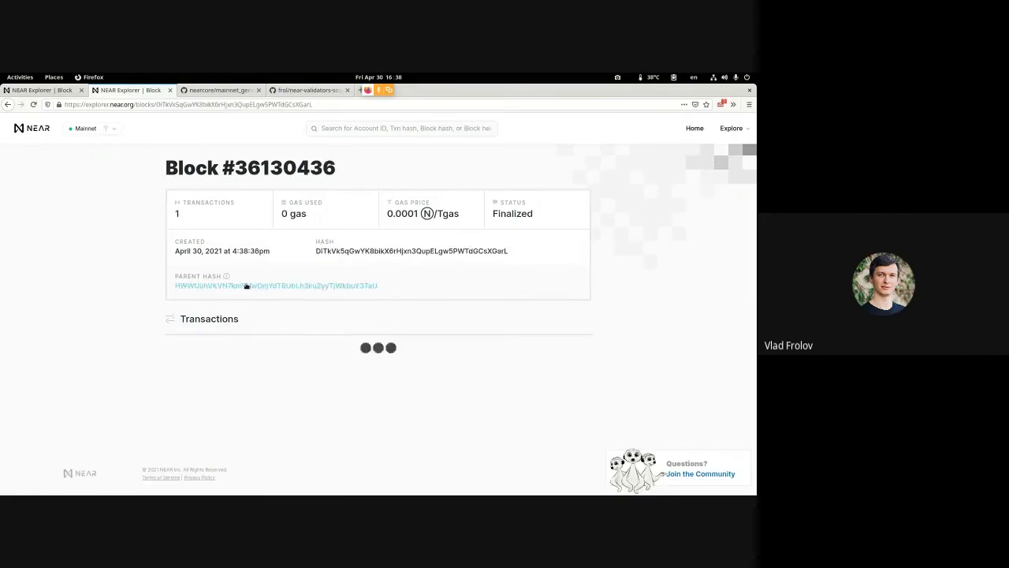
click(247, 286)
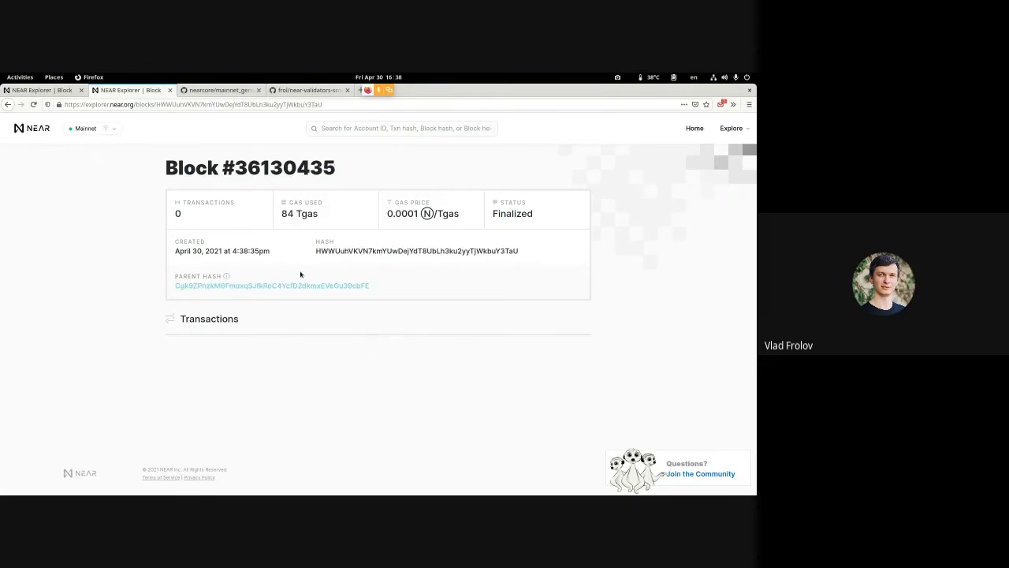
drag(188, 213, 142, 216)
click(167, 212)
Highlight the block's transaction count, stats row and block hash
drag(224, 222, 138, 200)
click(138, 201)
drag(547, 218, 462, 187)
click(509, 230)
drag(517, 259, 295, 259)
click(297, 259)
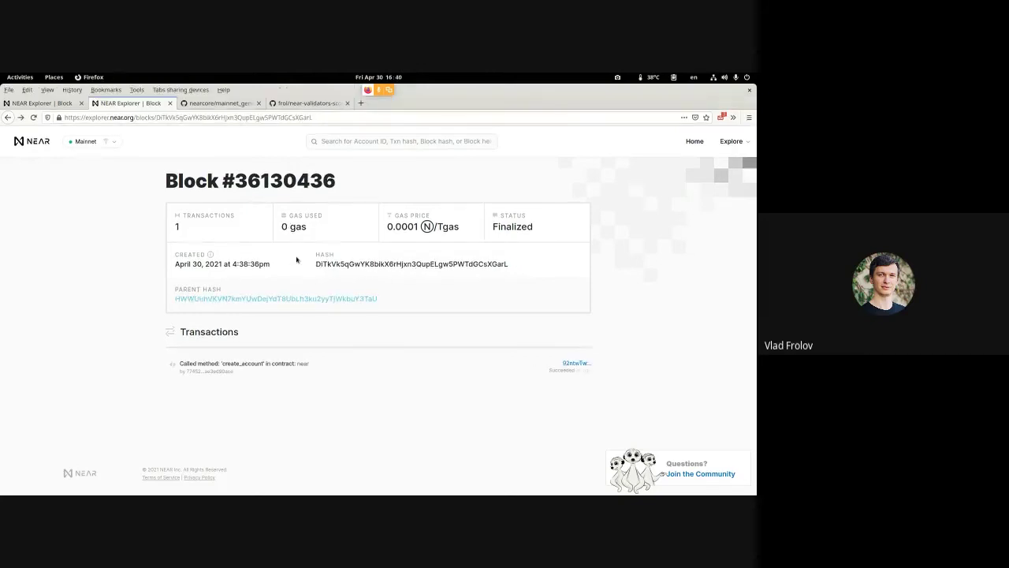
Move from block #36130435's details to the mainnet Blocks list, refreshed to the newest blocks from #36130522
key(alt+Right)
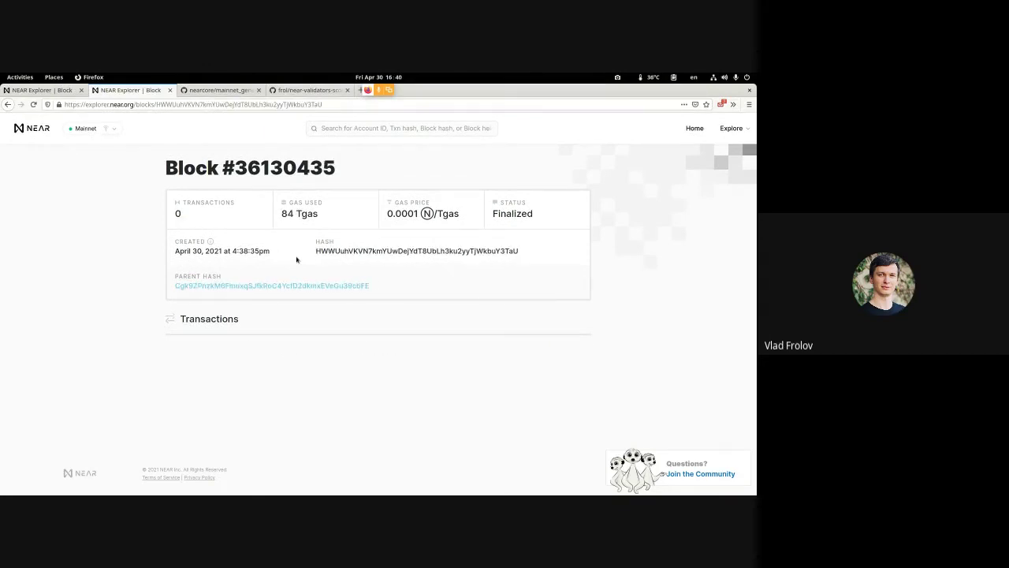
key(ctrl+Page_Up)
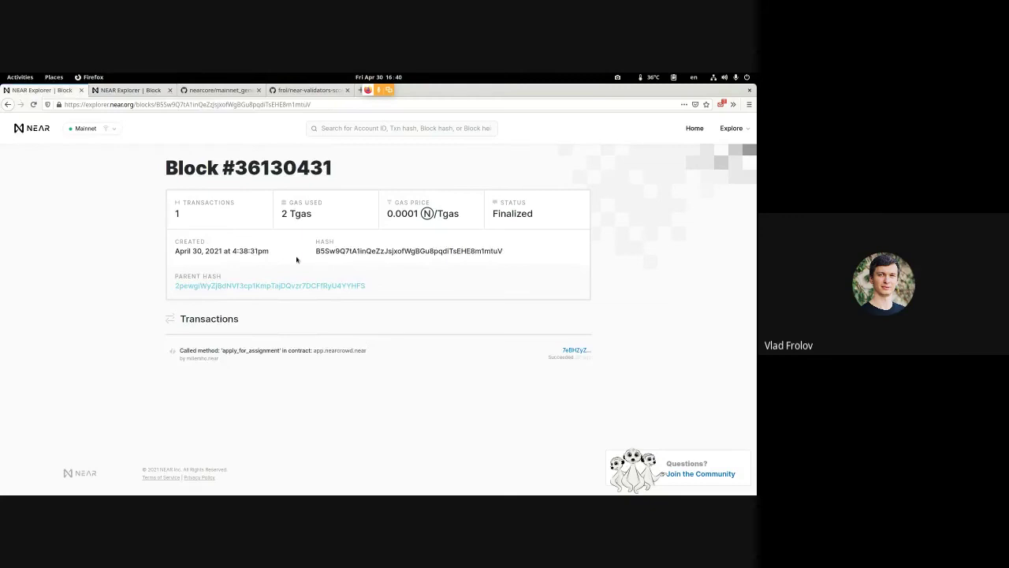
key(alt+Left)
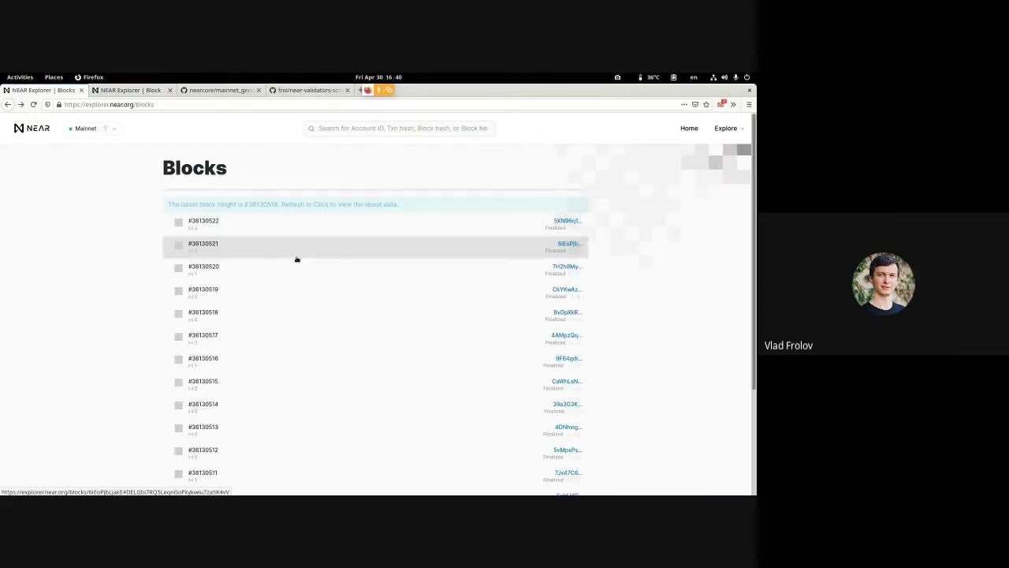
key(alt)
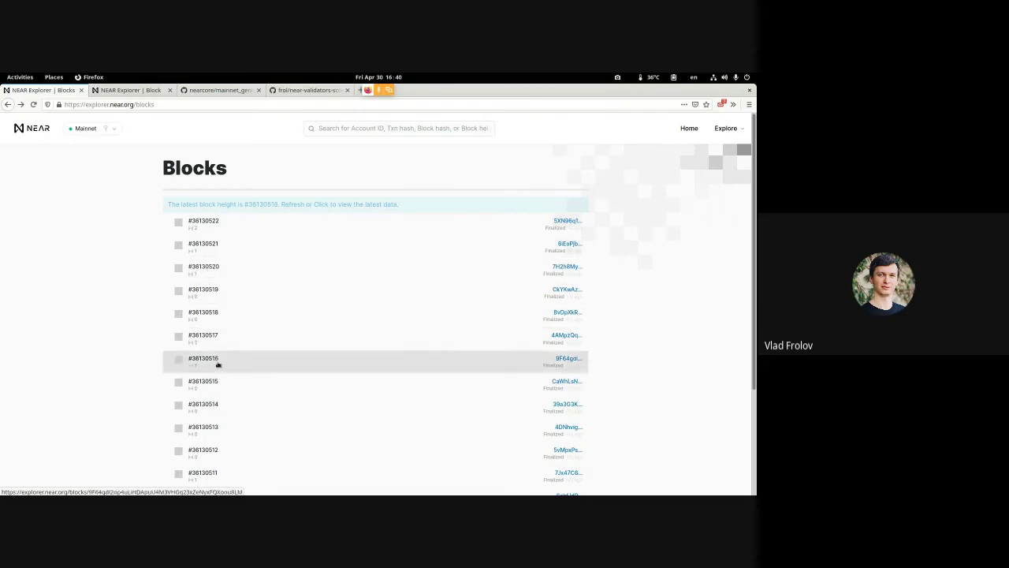
scroll(223, 480, down, 1)
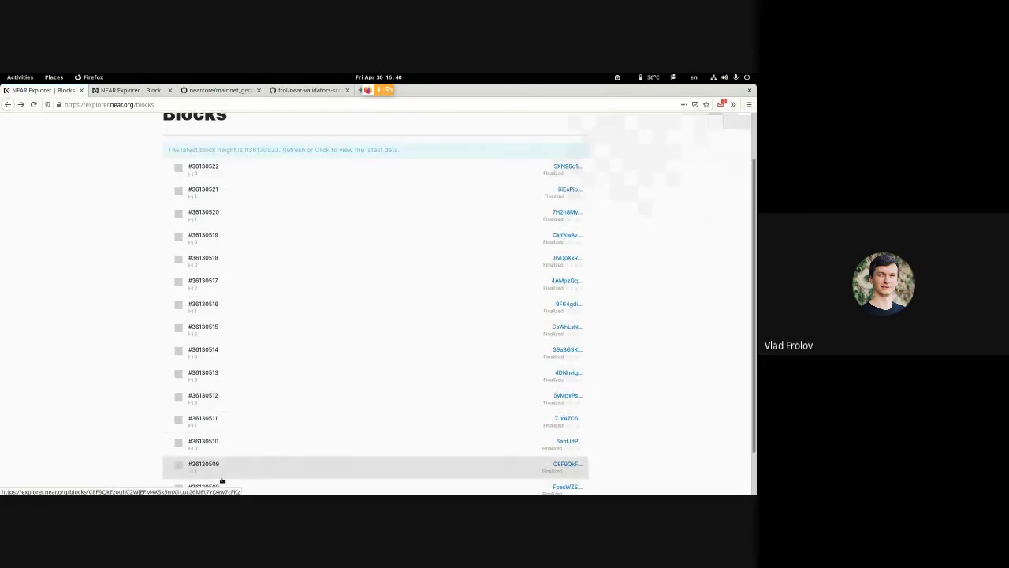
scroll(228, 430, down, 1)
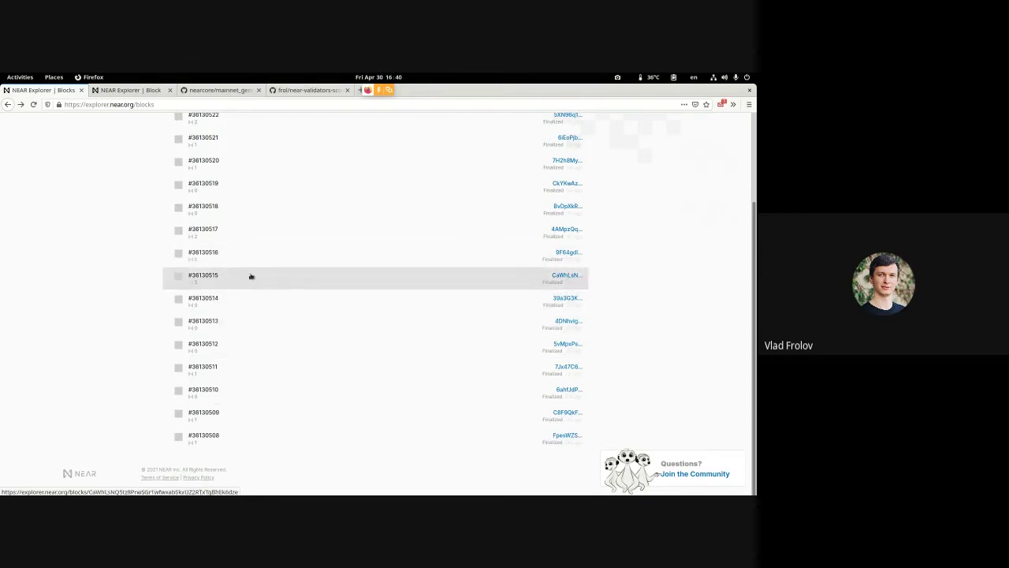
scroll(250, 275, up, 2)
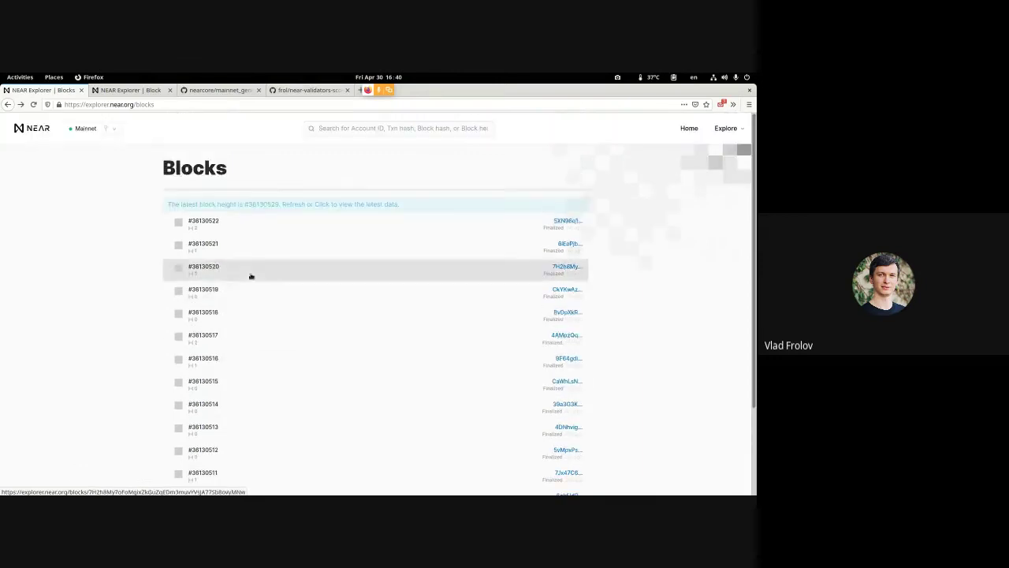
click(253, 209)
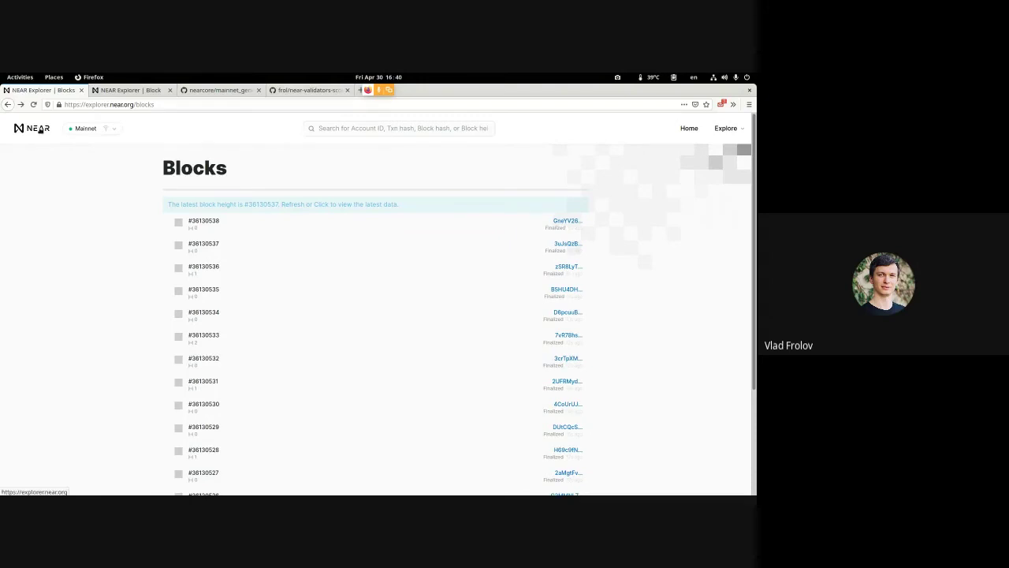
Load the near-staking.com site in a new tab
key(ctrl+t)
text(near-)
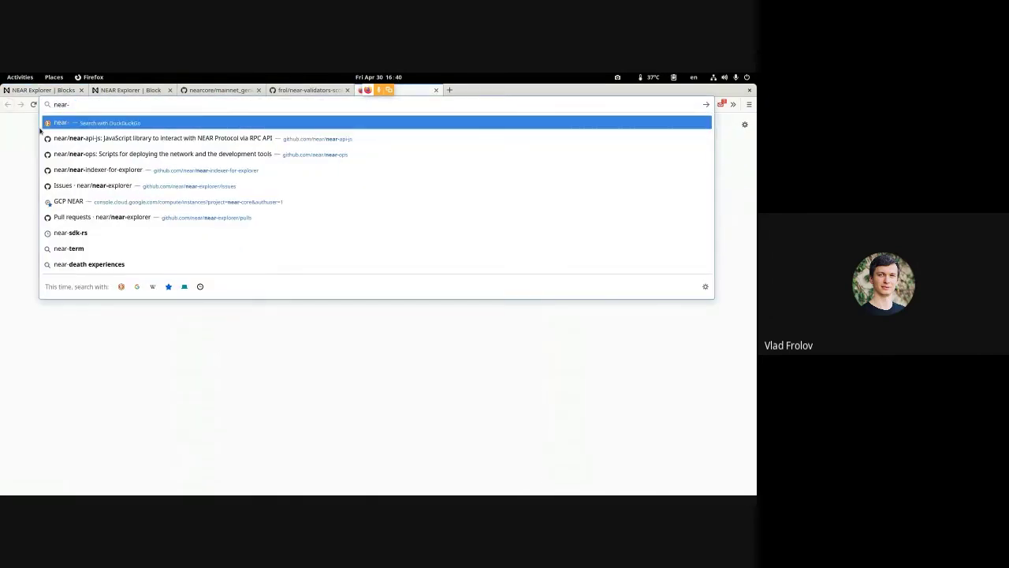
text(staking)
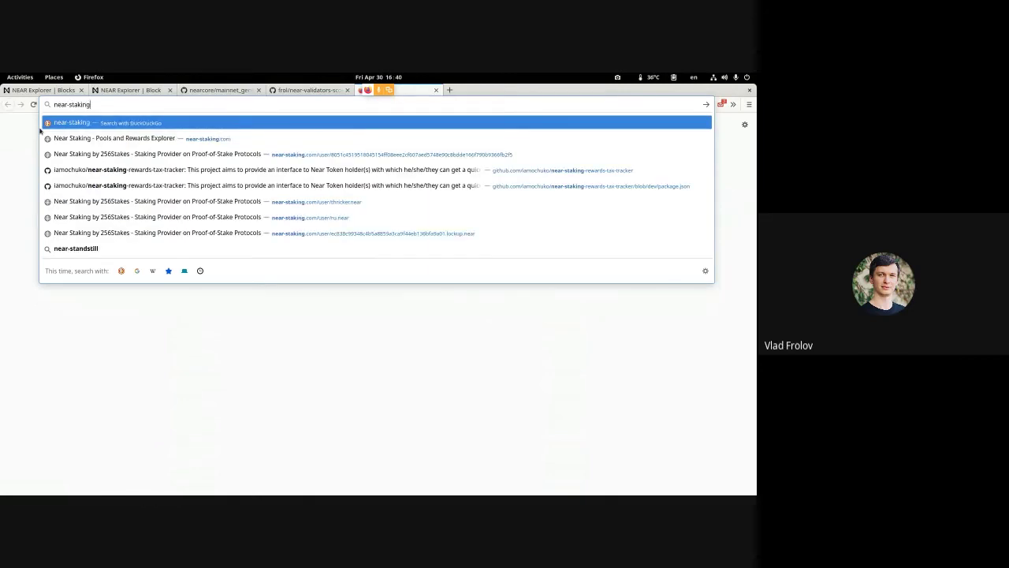
key(Return)
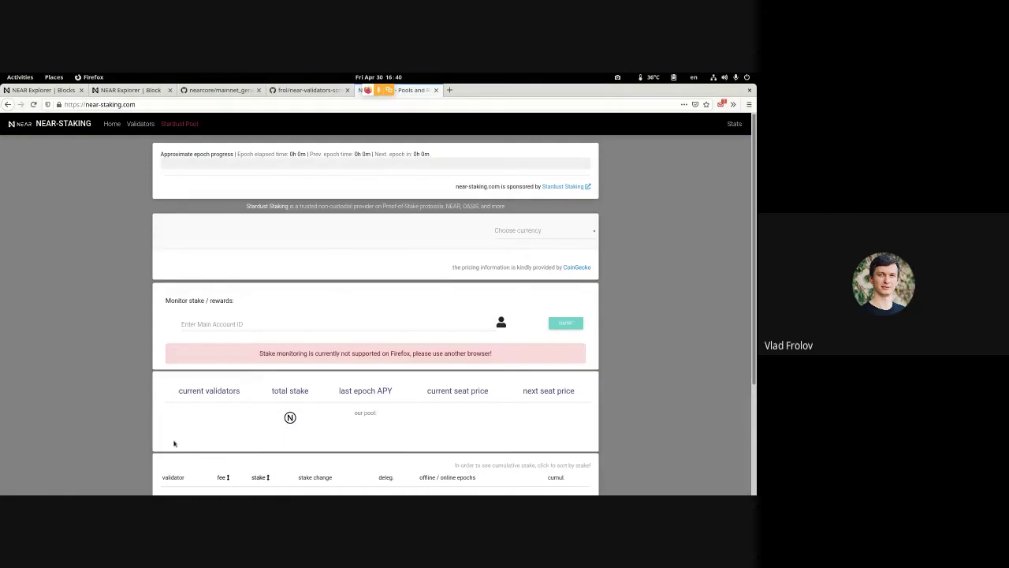
Find the validators table and check astro-stakers' 400 online and 1 offline epochs
scroll(139, 335, down, 3)
scroll(427, 283, down, 5)
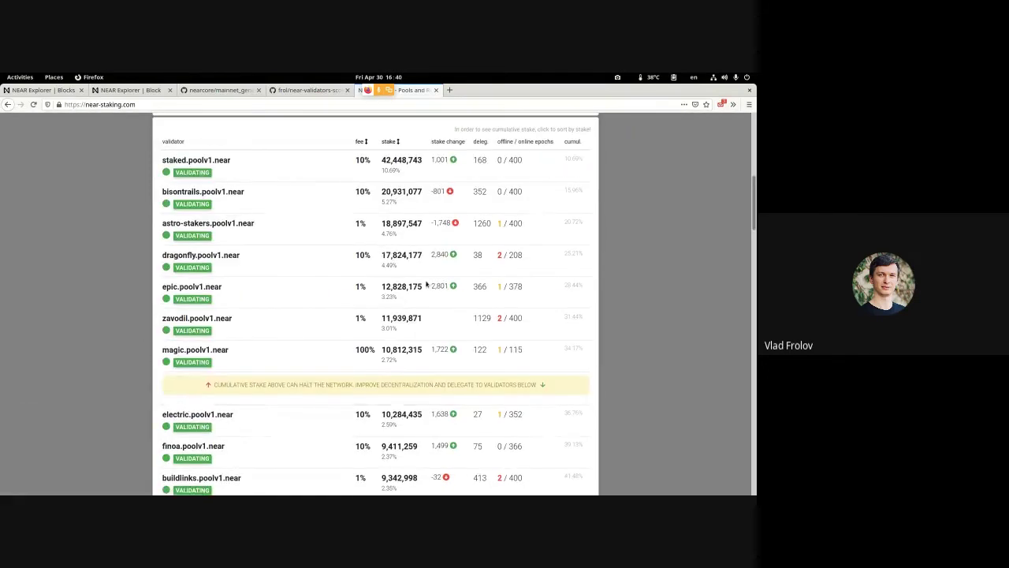
scroll(426, 284, up, 1)
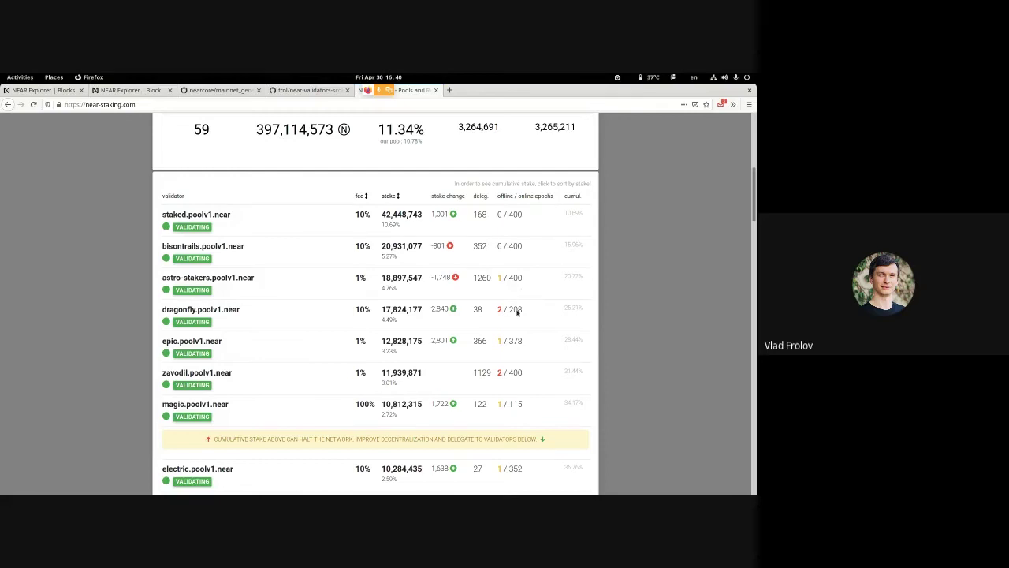
scroll(515, 300, down, 2)
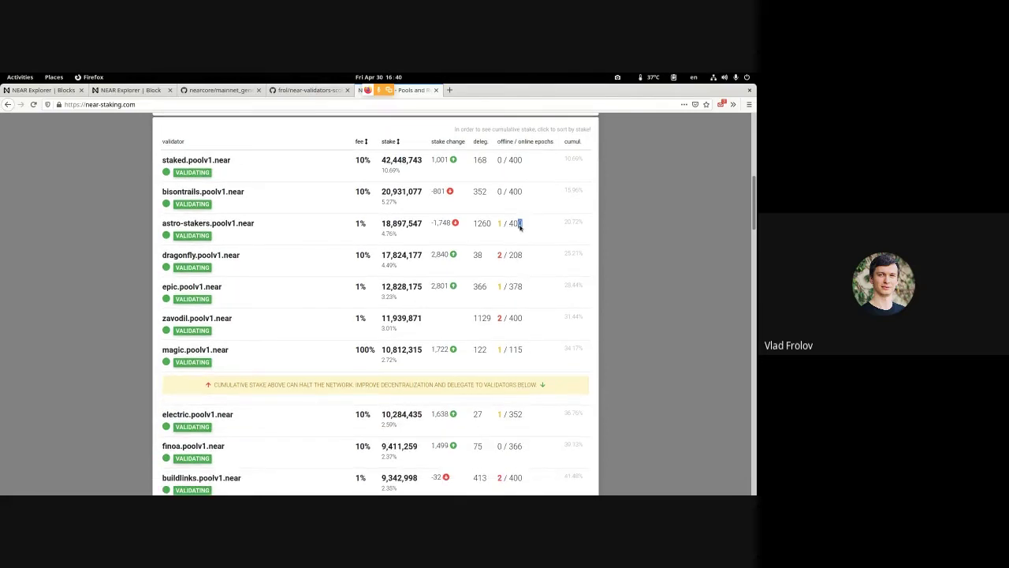
drag(523, 224, 511, 227)
click(511, 228)
mouse_move(522, 225)
mouse_down()
mouse_move(495, 228)
mouse_move(505, 226)
mouse_up()
click(498, 227)
double_click(501, 225)
click(500, 226)
In the near-validators-scoreboard repo, open scoreboard-mainnet's 12153017.json file
click(303, 90)
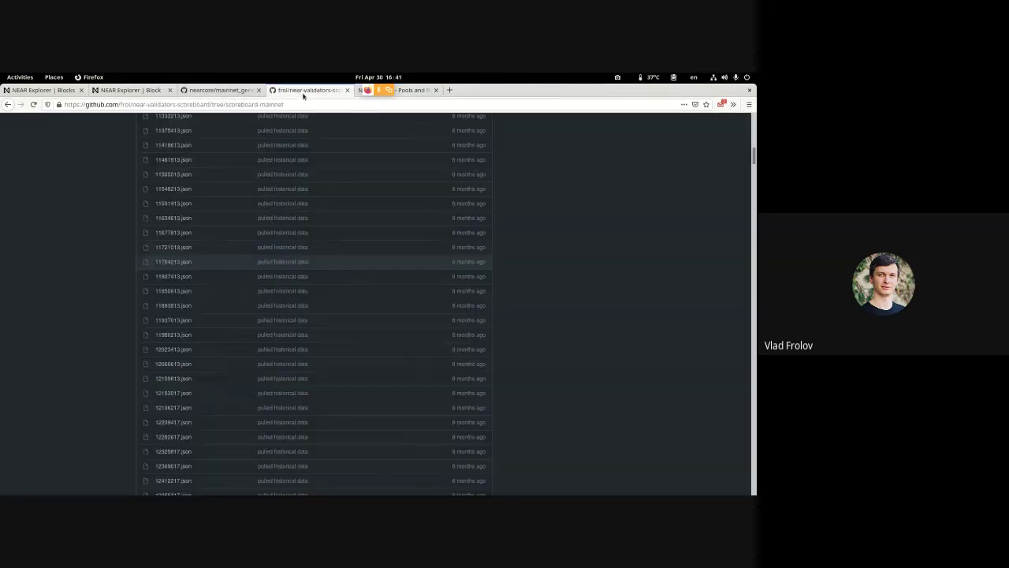
scroll(189, 378, down, 20)
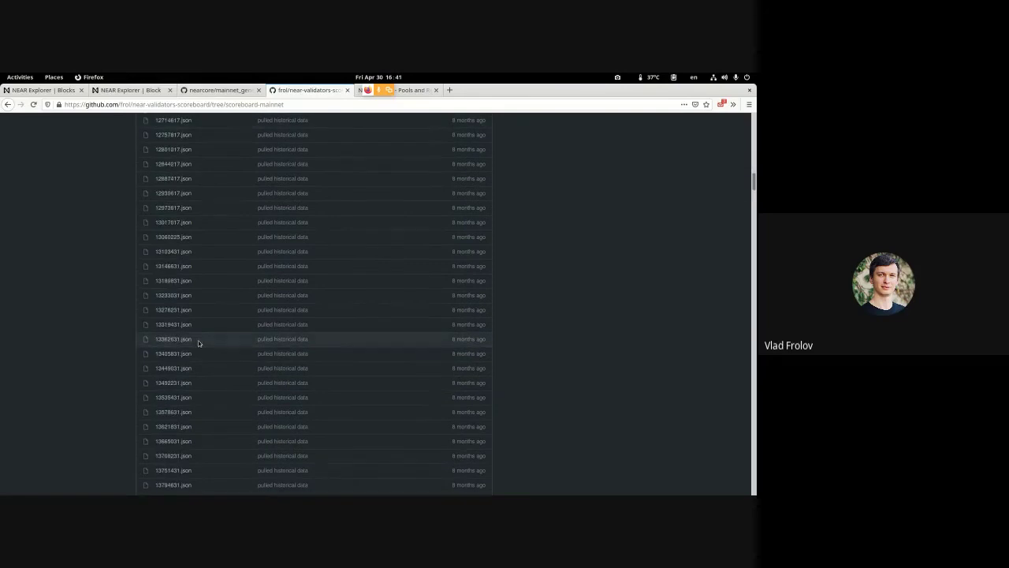
scroll(199, 343, down, 15)
scroll(216, 207, up, 3)
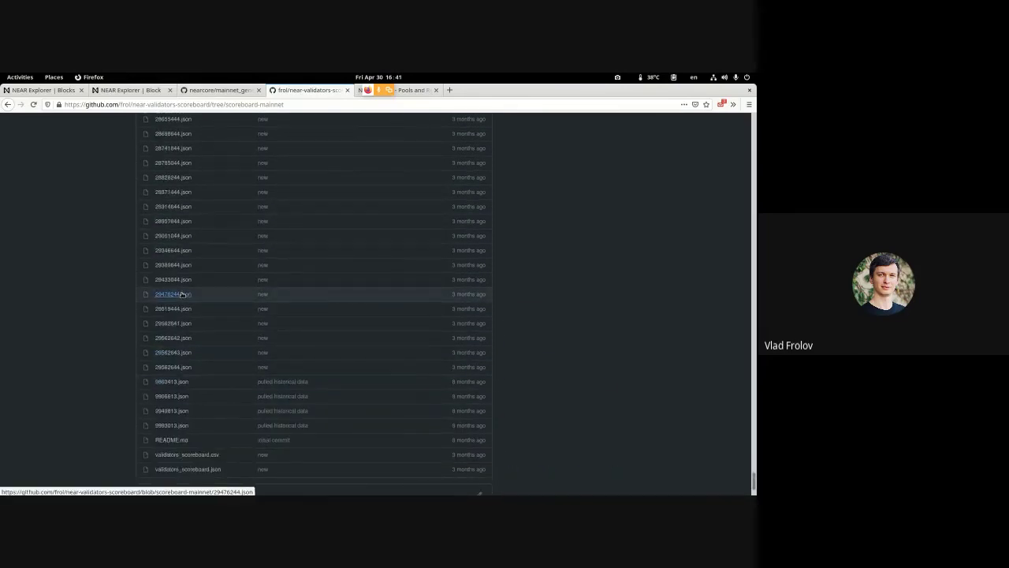
key(Home)
scroll(193, 315, down, 10)
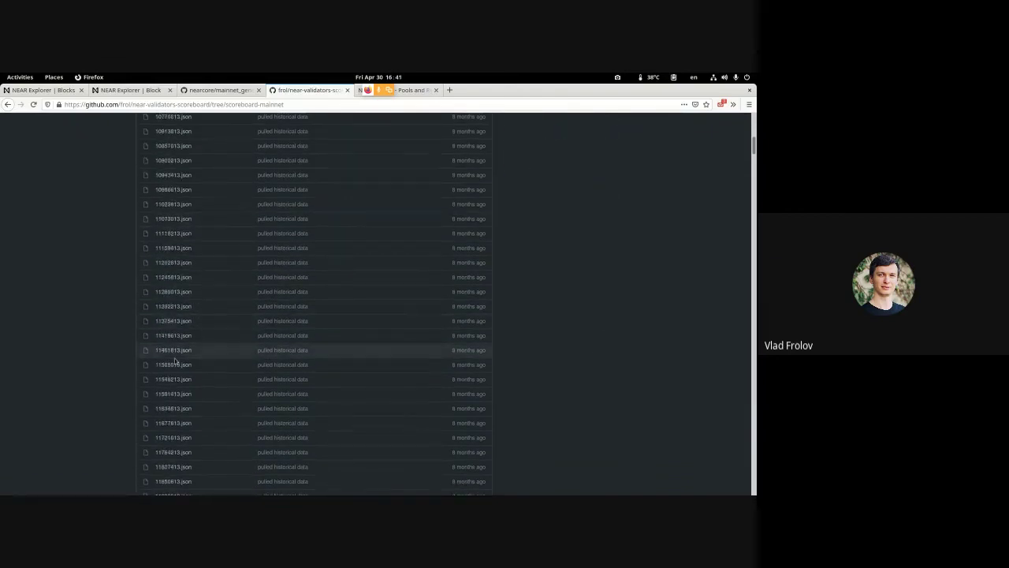
scroll(181, 351, down, 6)
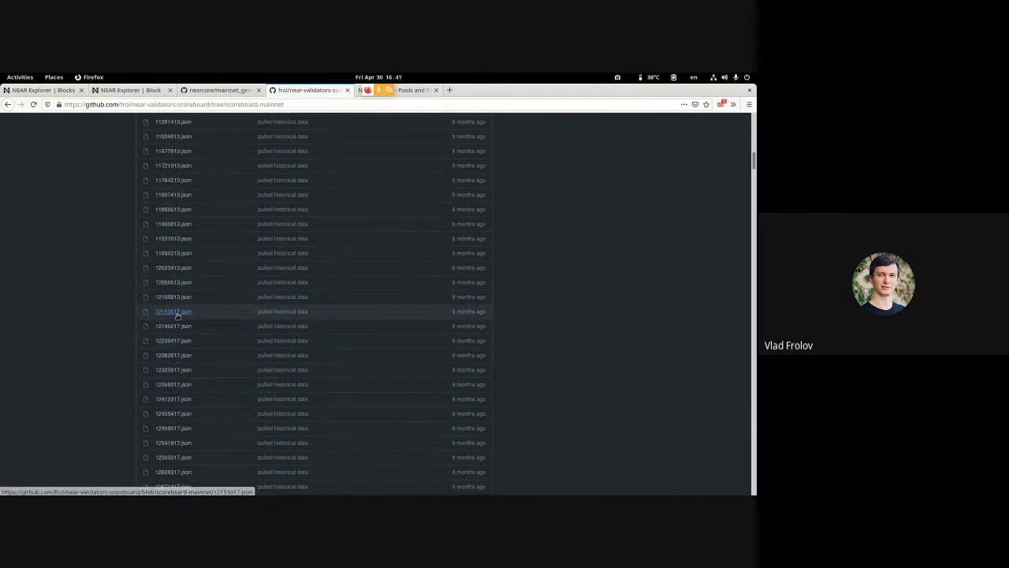
click(175, 312)
Compare nfvalidator2's produced blocks (10000) against its expected blocks (10001)
scroll(256, 363, down, 1)
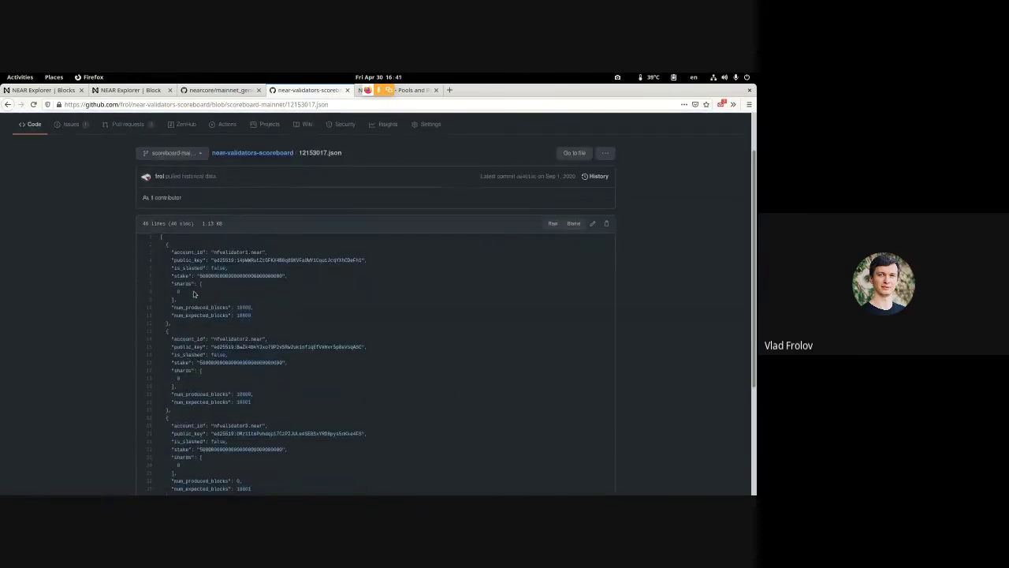
scroll(235, 327, down, 2)
scroll(234, 327, up, 1)
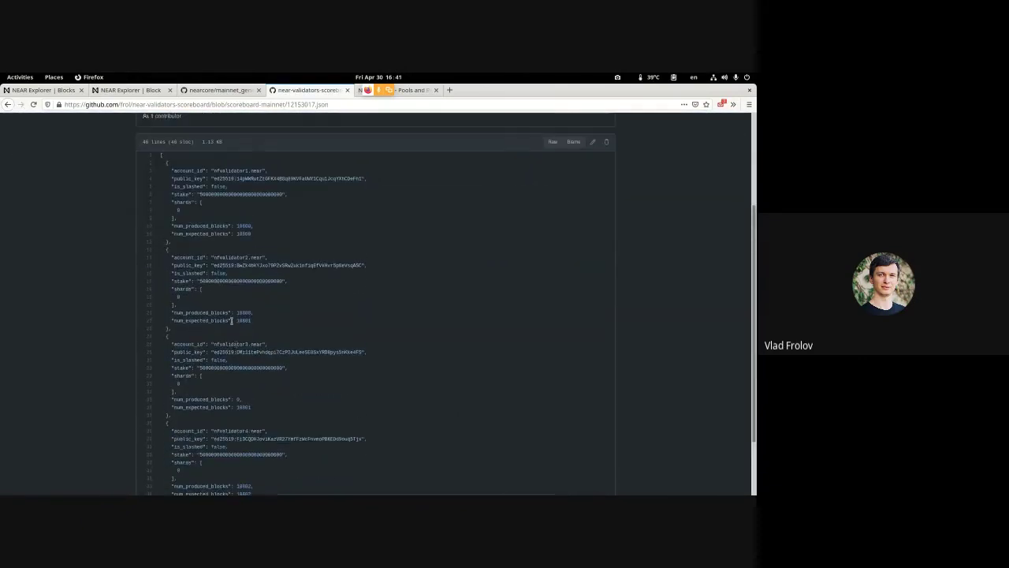
drag(163, 250, 231, 330)
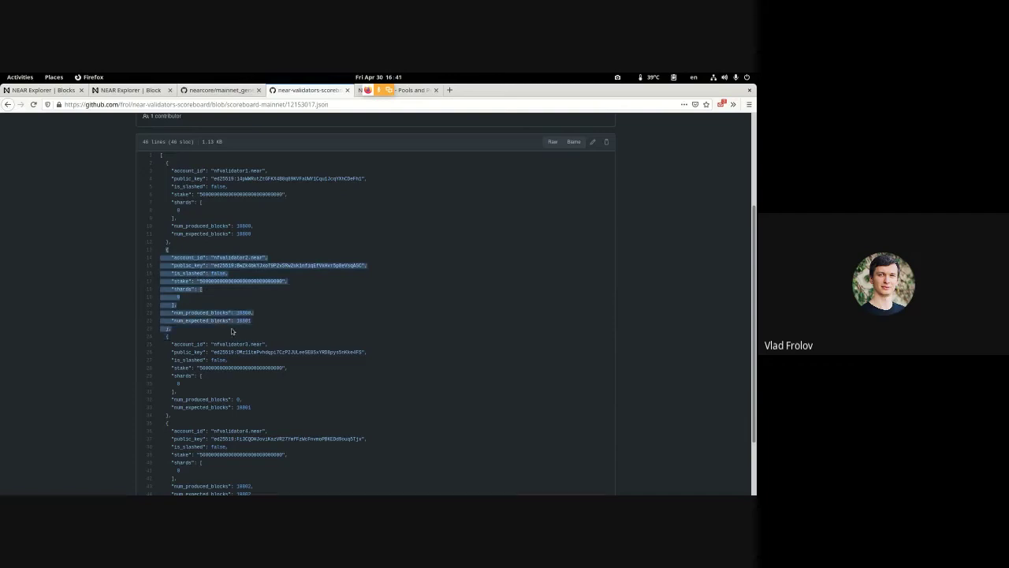
drag(166, 170, 297, 308)
click(298, 308)
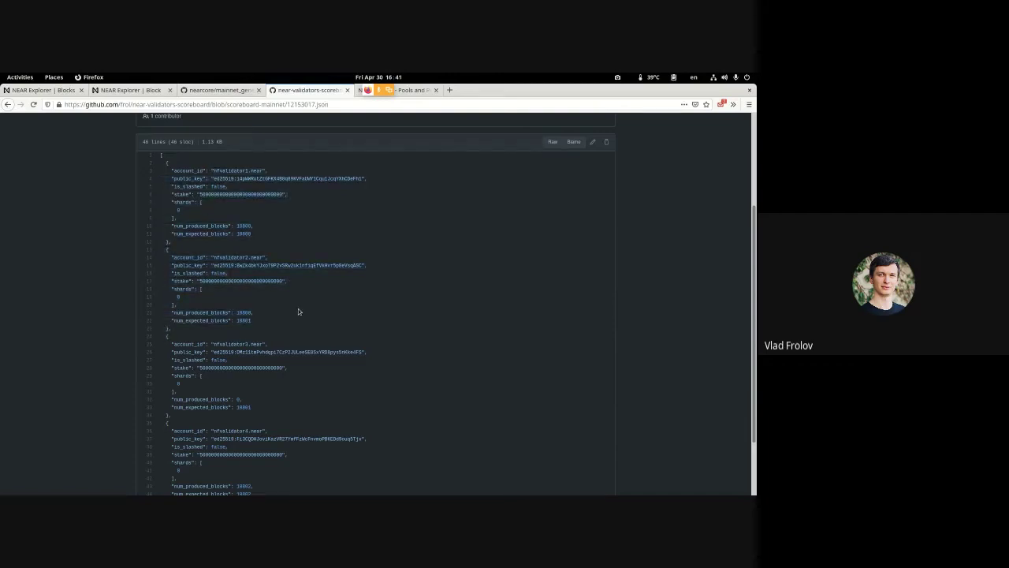
drag(170, 312, 230, 320)
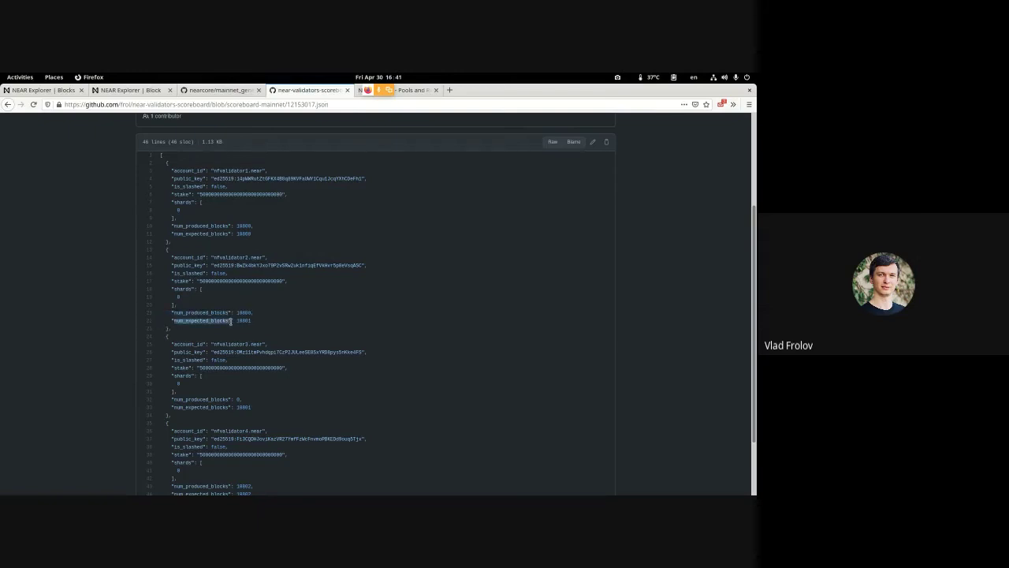
double_click(221, 257)
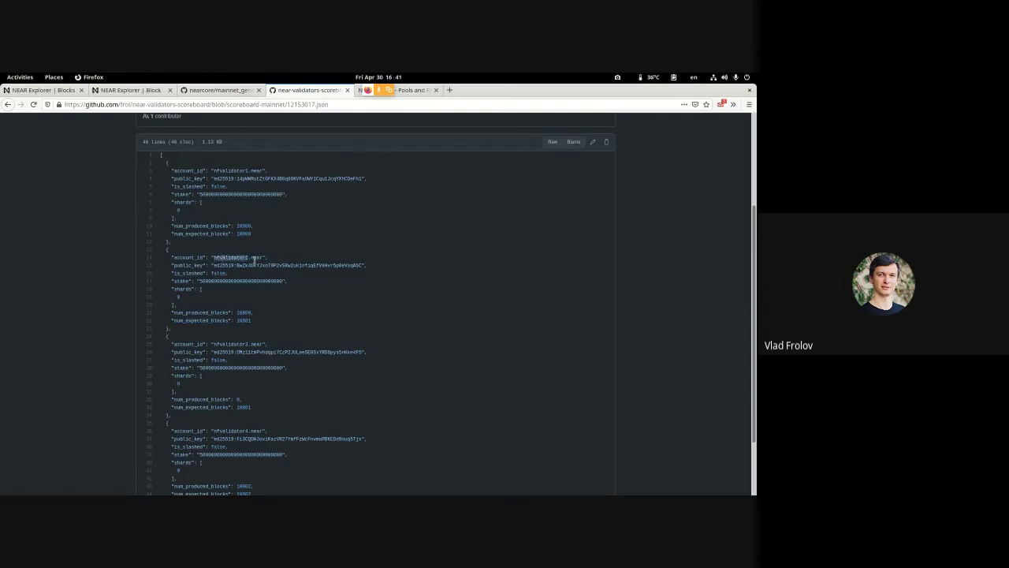
drag(250, 304, 252, 320)
click(243, 320)
double_click(244, 319)
double_click(239, 312)
click(239, 312)
Check nfvalidator3's entry: 0 produced blocks out of 10001 expected
scroll(247, 362, down, 1)
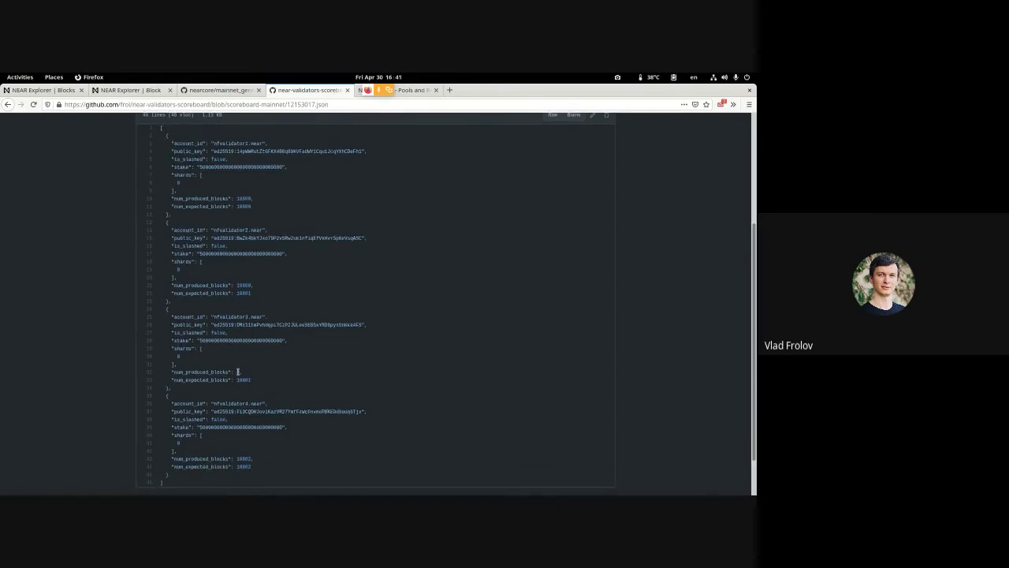
double_click(226, 317)
drag(253, 381, 149, 372)
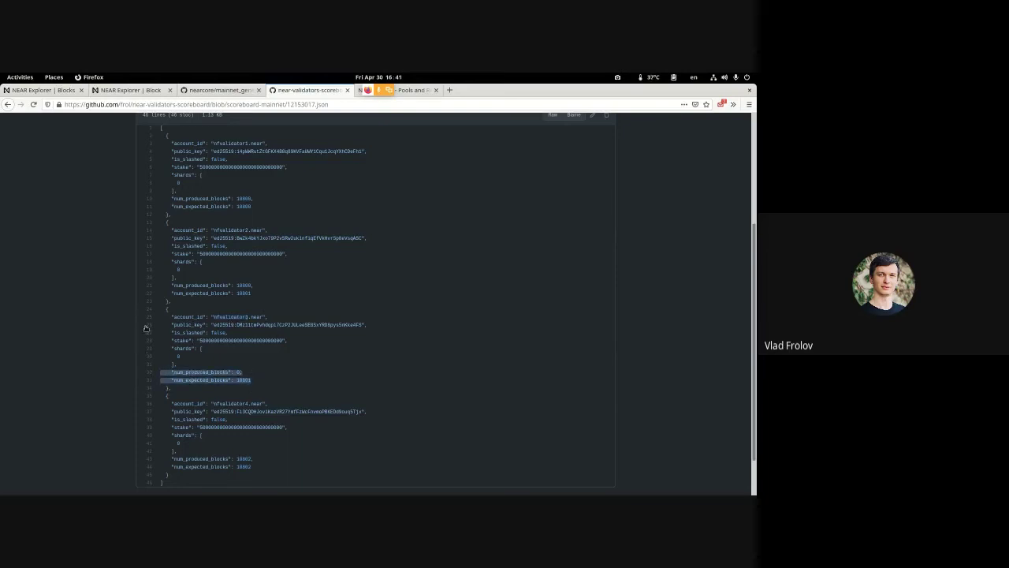
drag(146, 314, 167, 301)
click(169, 313)
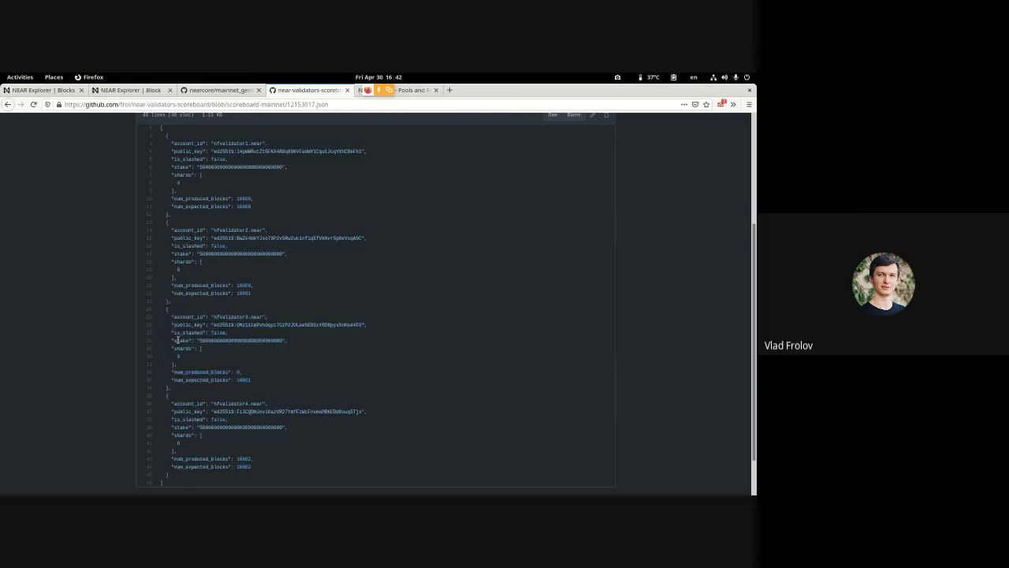
scroll(169, 313, down, 2)
scroll(197, 298, up, 2)
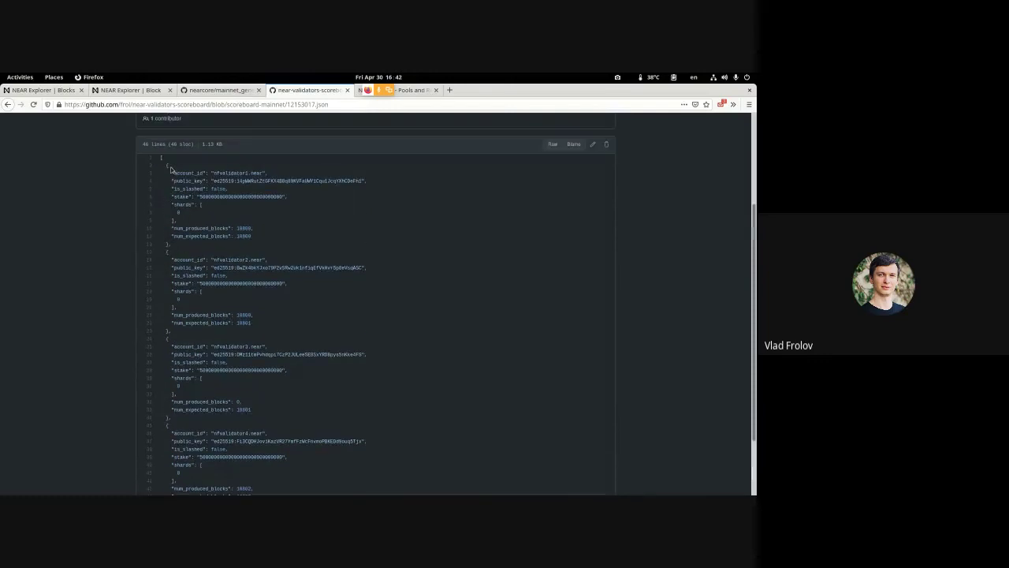
scroll(209, 386, down, 2)
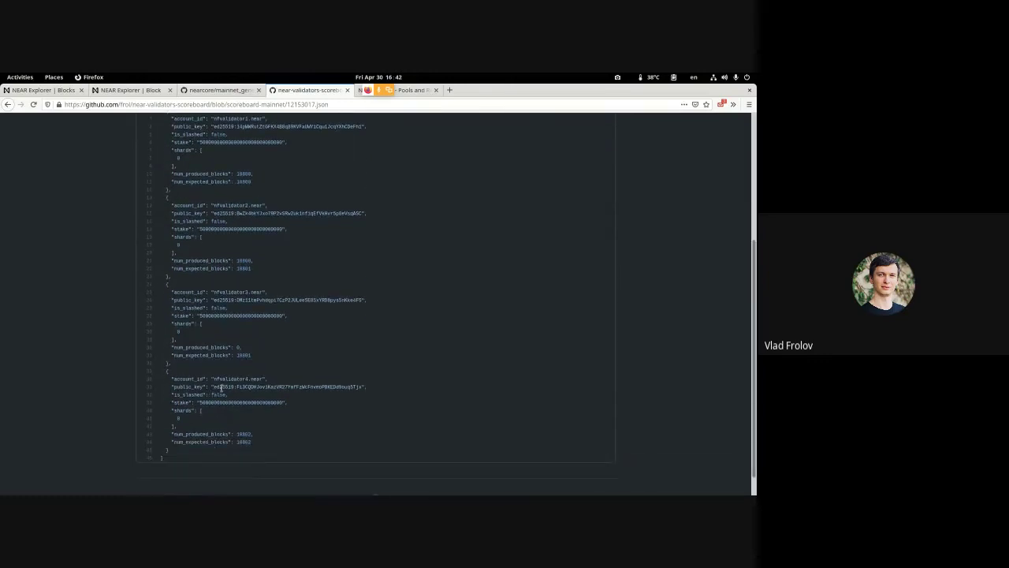
scroll(214, 227, up, 1)
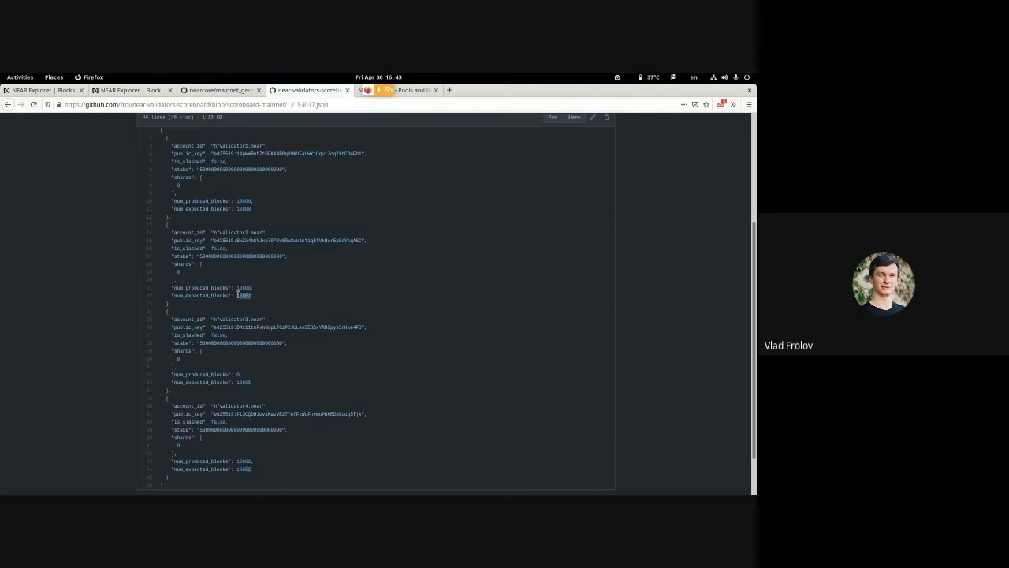
Scroll the scoreboard JSON and mark the last num_expected_blocks value
scroll(250, 297, up, 3)
scroll(249, 324, down, 3)
double_click(244, 469)
click(249, 470)
Point out the file name 12153017.json and the nfvalidator3.near and nfvalidator2.near entries
scroll(255, 367, up, 3)
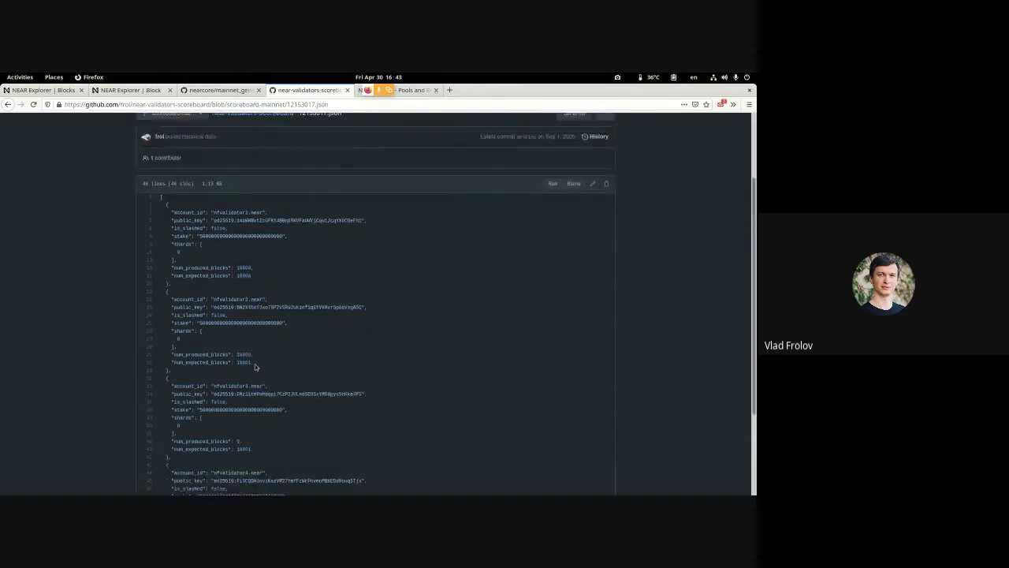
drag(330, 157, 319, 159)
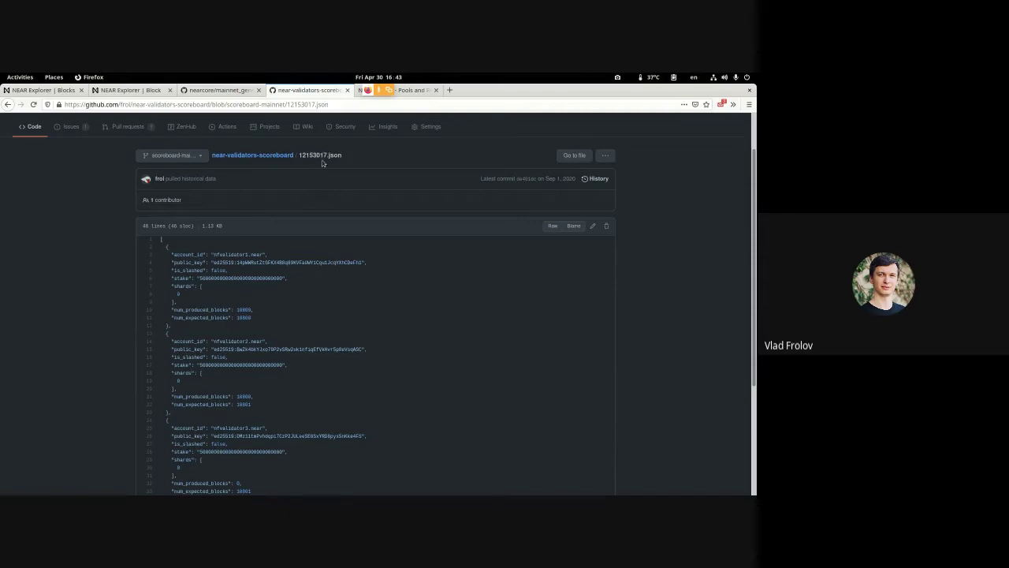
scroll(283, 368, down, 3)
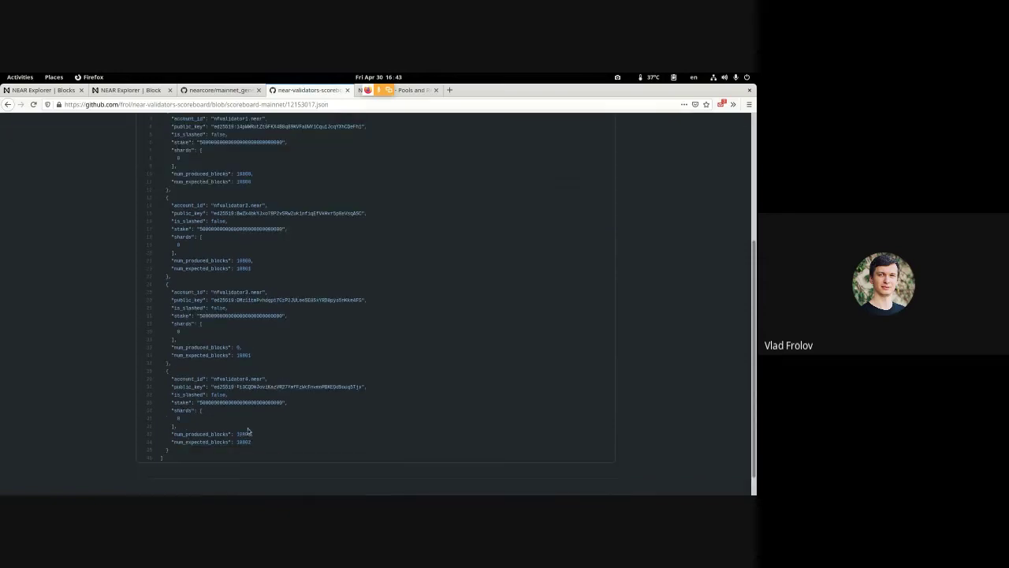
scroll(312, 164, up, 4)
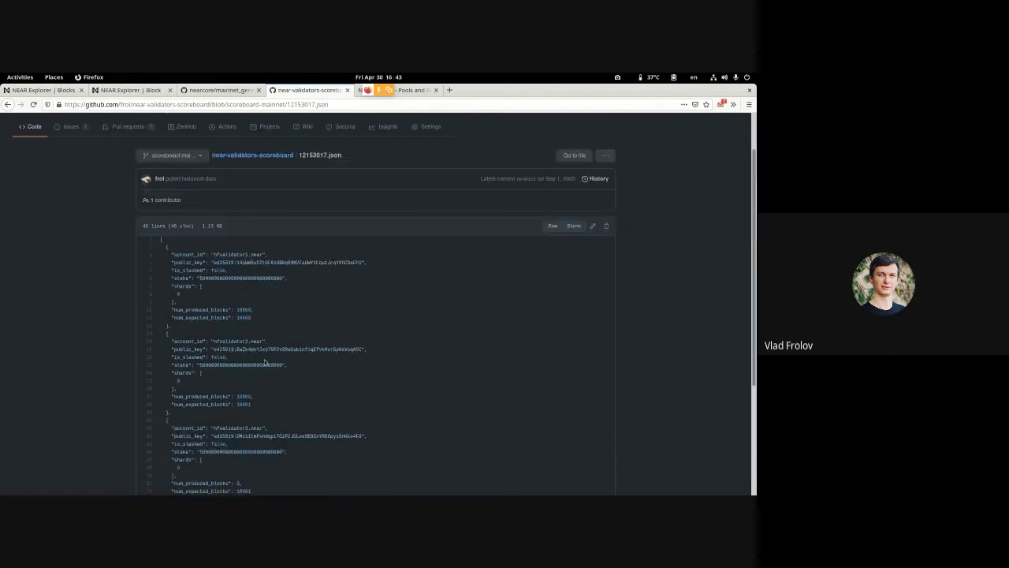
scroll(258, 221, down, 3)
scroll(286, 349, up, 5)
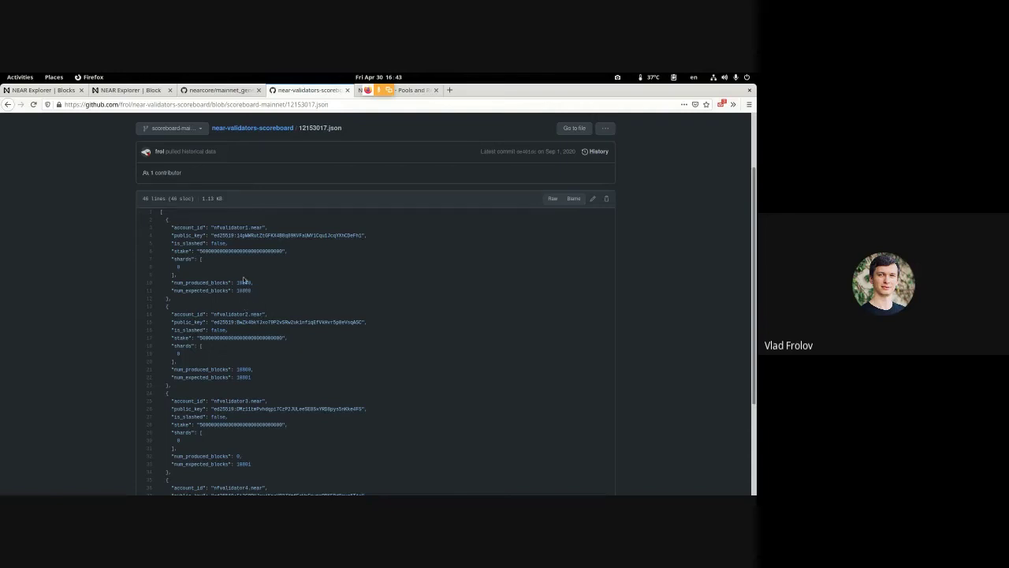
scroll(249, 307, down, 3)
scroll(235, 325, up, 2)
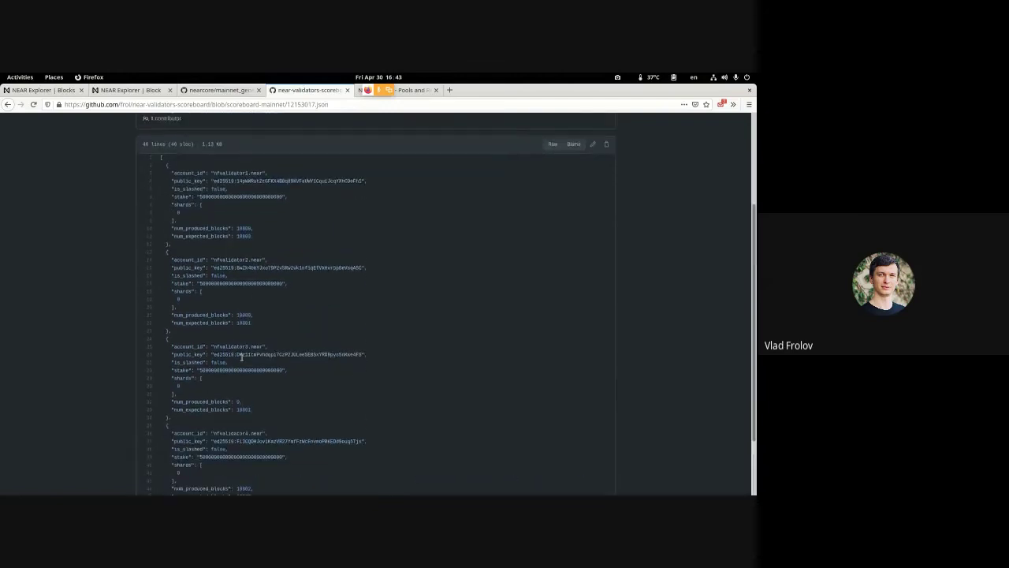
drag(214, 346, 248, 347)
click(247, 348)
drag(219, 260, 248, 260)
click(248, 260)
scroll(249, 339, down, 1)
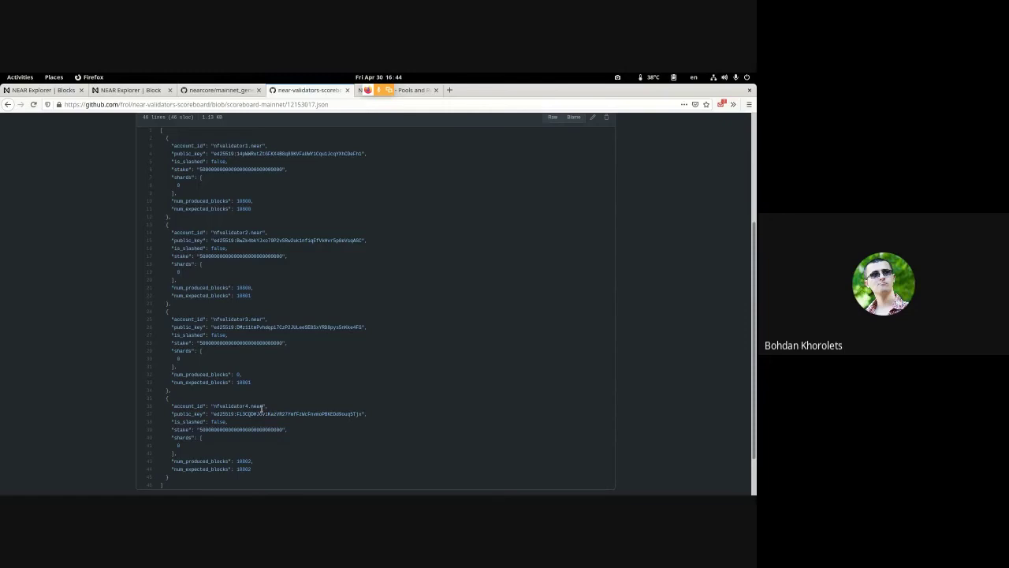
Zoom in on the JSON, highlight nfvalidator4's 10802 block count, then go to NEAR Explorer Blocks
key(ctrl+plus)
key(ctrl+plus)
key(ctrl+plus)
key(ctrl+plus)
key(ctrl+plus)
key(ctrl+plus)
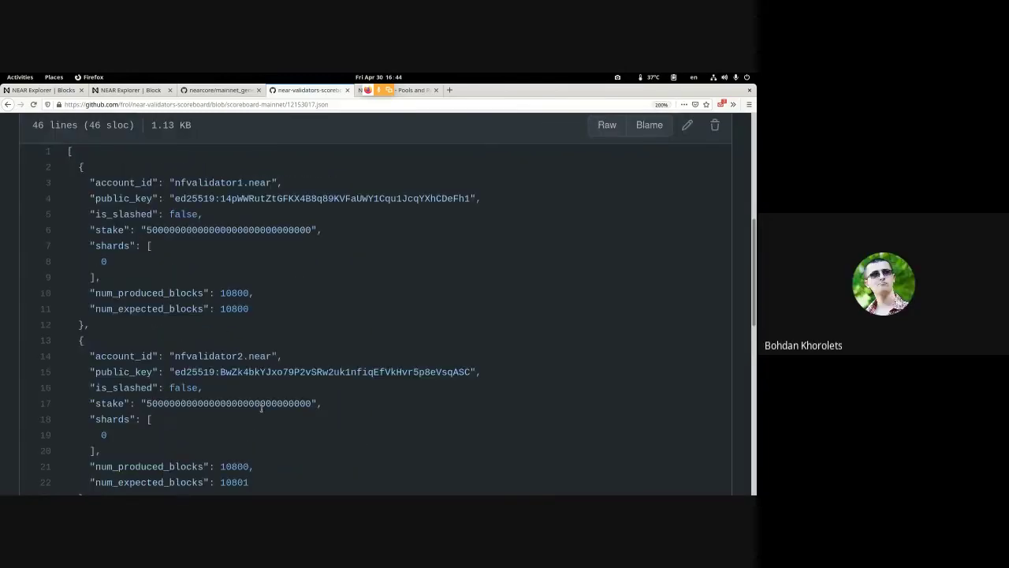
scroll(210, 358, down, 5)
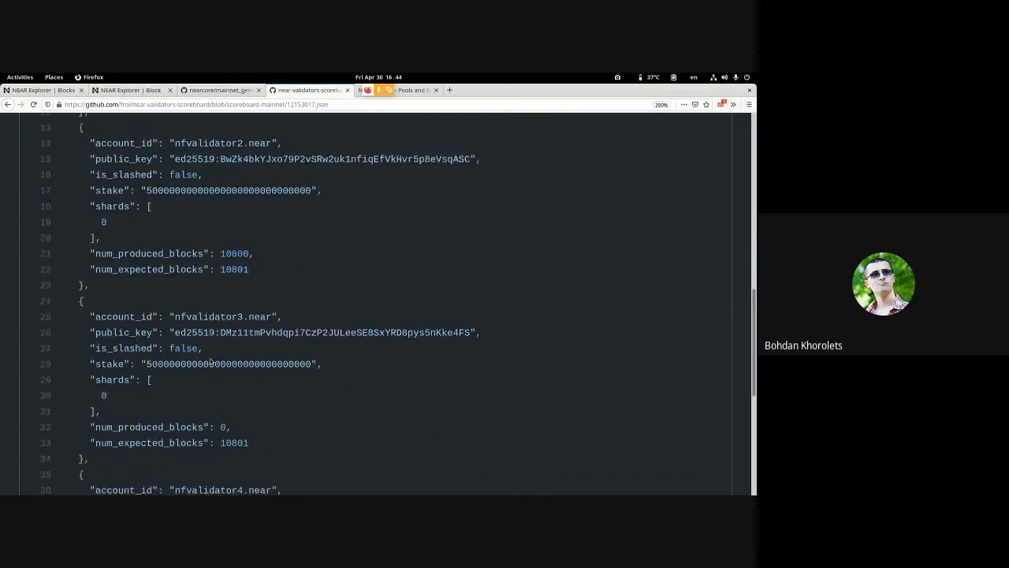
scroll(212, 360, down, 1)
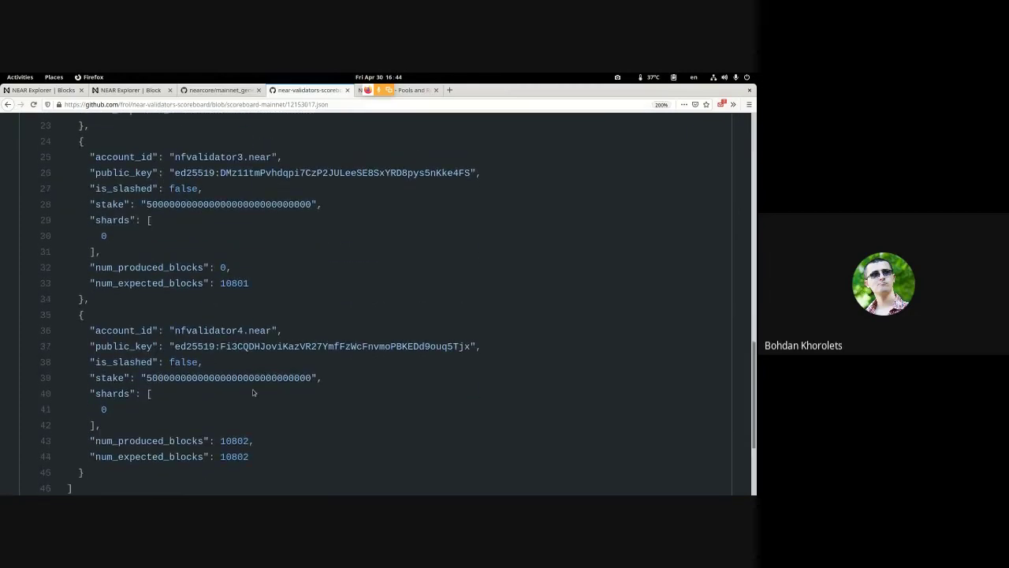
mouse_move(249, 456)
mouse_down()
mouse_move(236, 455)
mouse_move(245, 441)
mouse_up()
click(245, 440)
scroll(269, 397, up, 1)
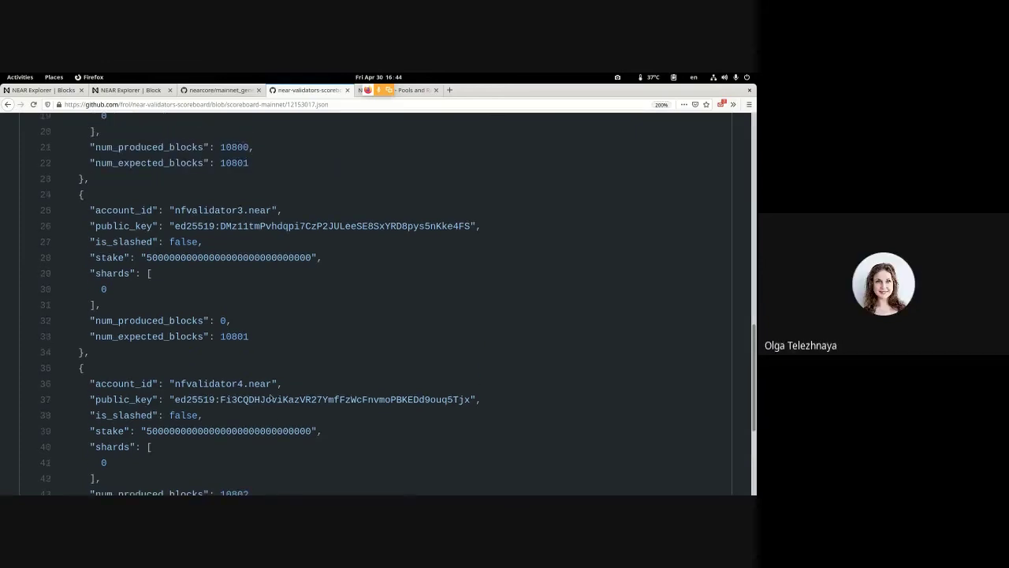
scroll(270, 394, down, 1)
scroll(270, 394, up, 1)
scroll(270, 397, down, 1)
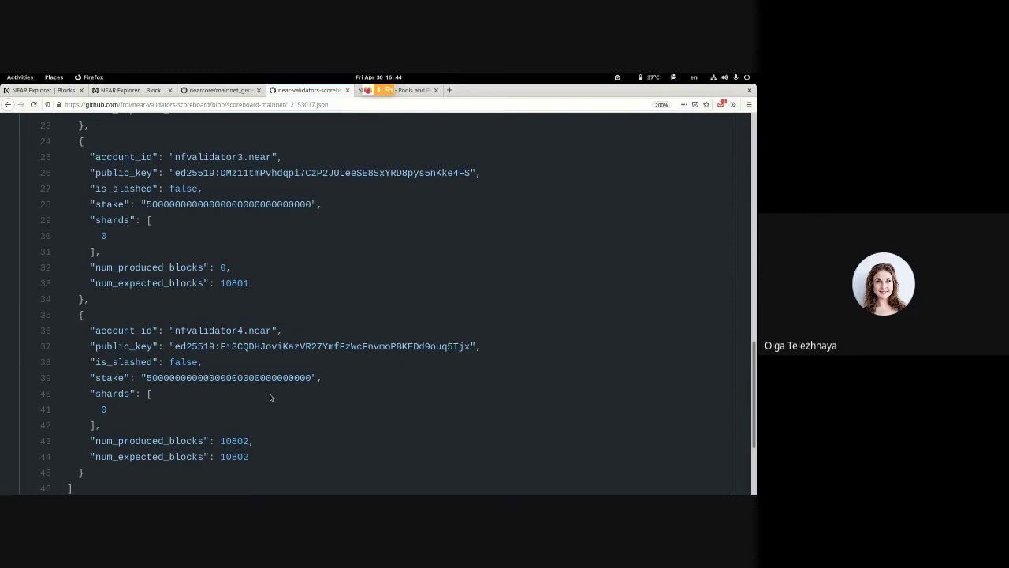
key(ctrl+Tab)
key(ctrl+Tab)
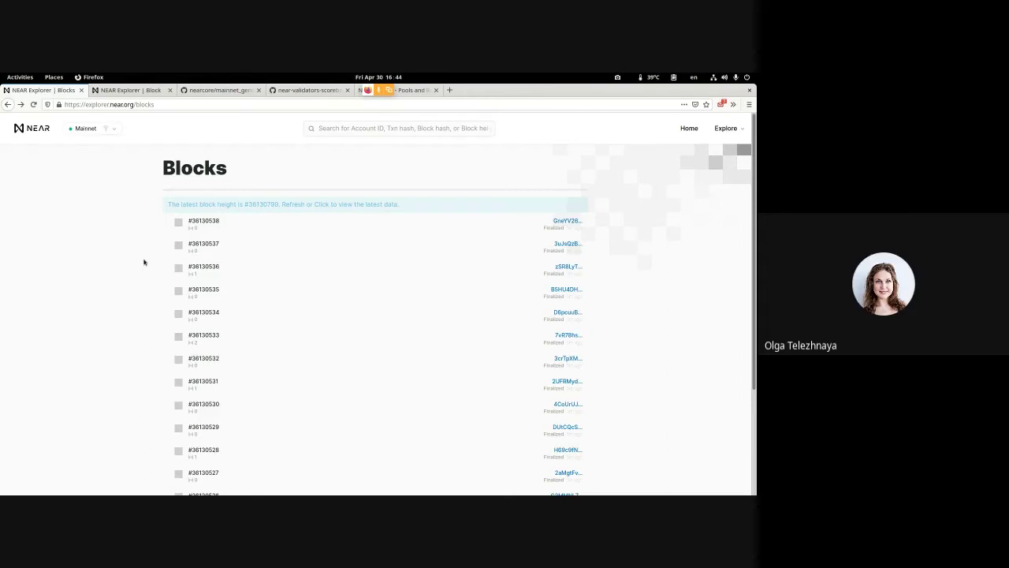
Open block #36130537's details, select its number, then exit Python in the terminal
click(562, 245)
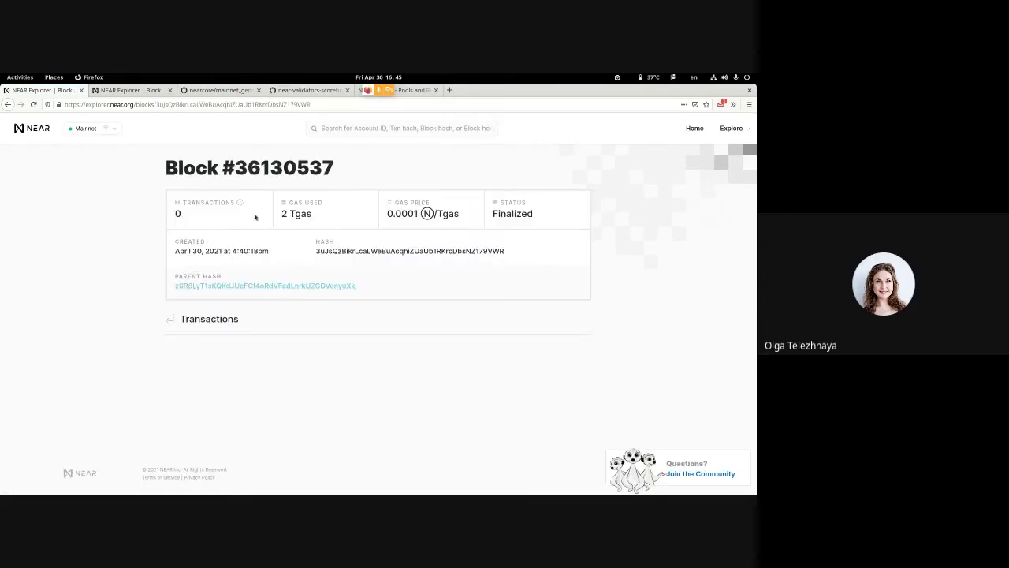
double_click(304, 170)
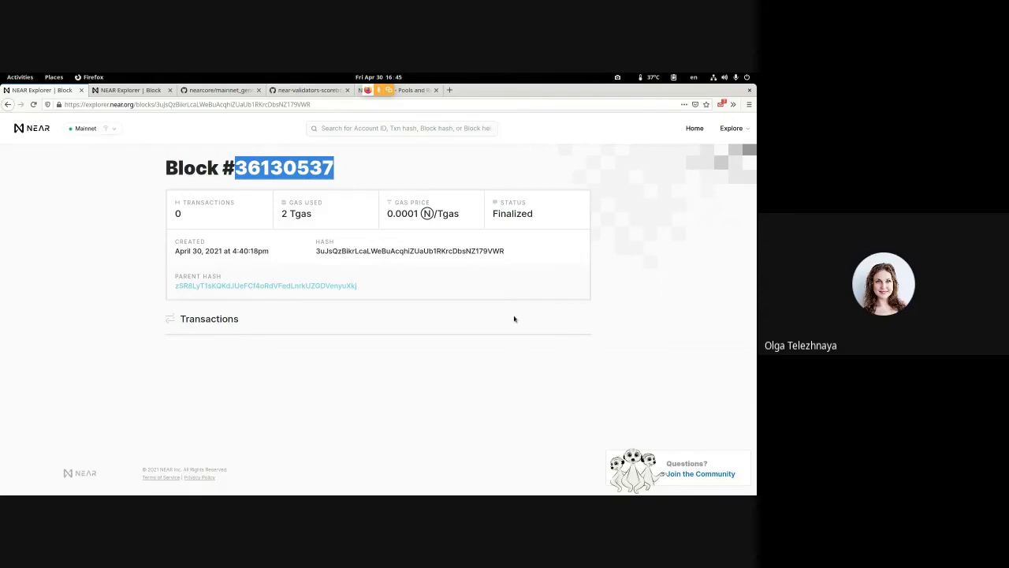
key(alt+Tab)
key(ctrl+d)
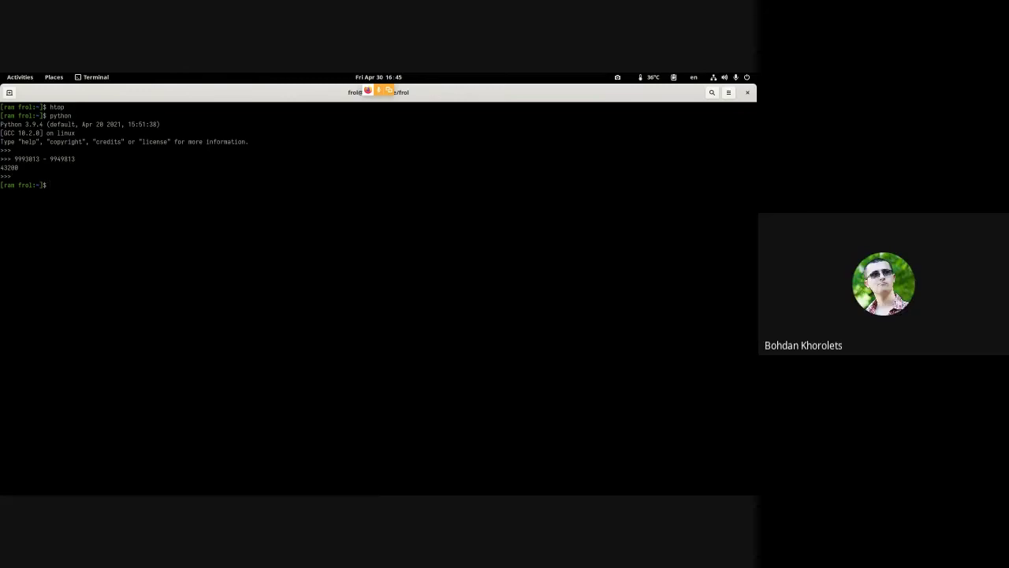
Abandon the history search and start a tmux session
text(sbloc)
key(Up)
key(ctrl+r)
key(ctrl+c)
text(tmux)
key(Return)
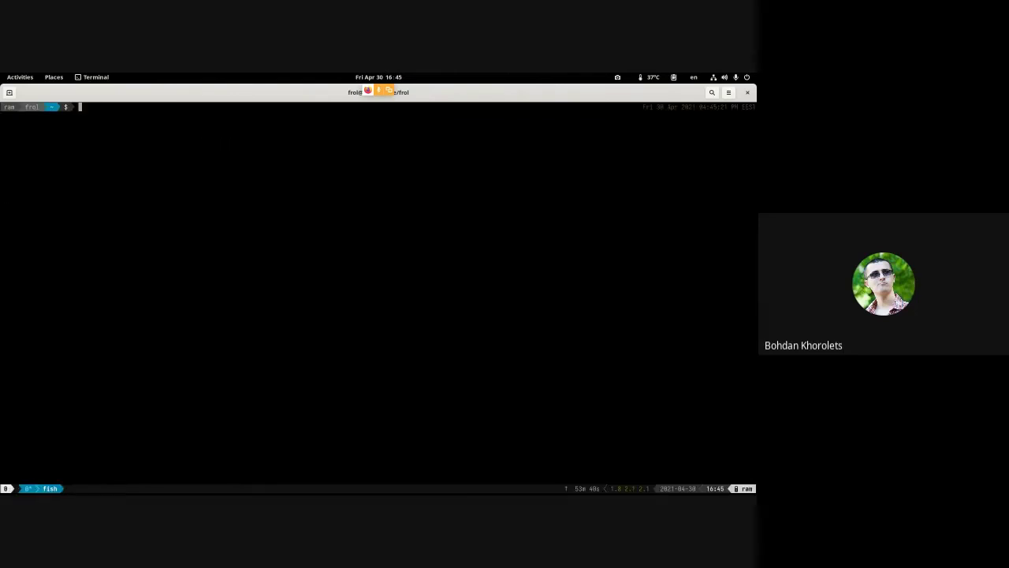
Recall the block RPC command, swap in block_id 36130537, and run it against mainnet
text(block)
key(Up)
key(Left)
key(Left)
key(Left)
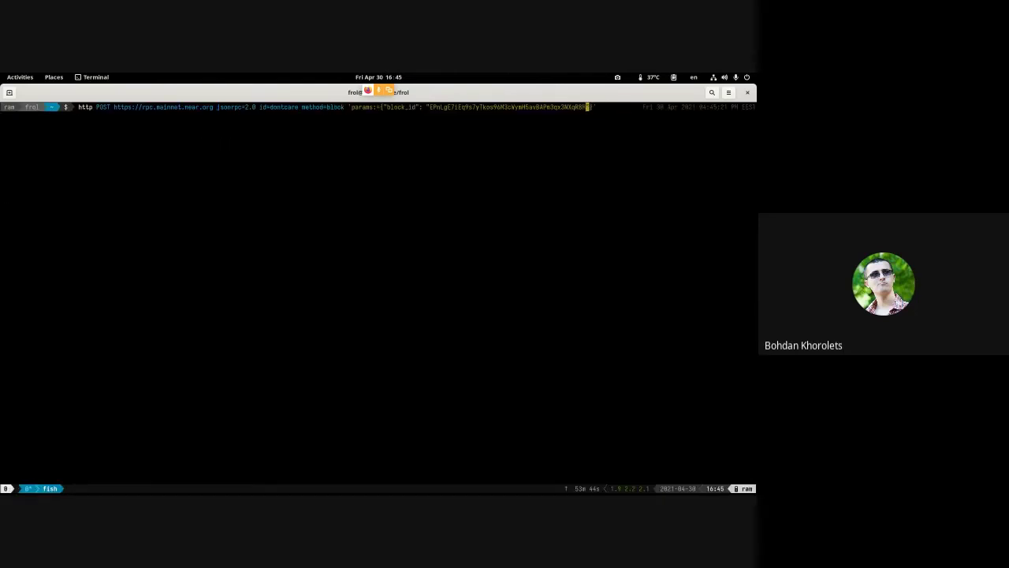
key(BackSpace)
key(BackSpace)
key(BackSpace)
key(BackSpace)
key(BackSpace)
key(BackSpace)
key(BackSpace)
key(BackSpace)
key(BackSpace)
key(BackSpace)
key(BackSpace)
key(BackSpace)
key(BackSpace)
key(BackSpace)
key(BackSpace)
key(BackSpace)
key(BackSpace)
key(BackSpace)
key(BackSpace)
key(BackSpace)
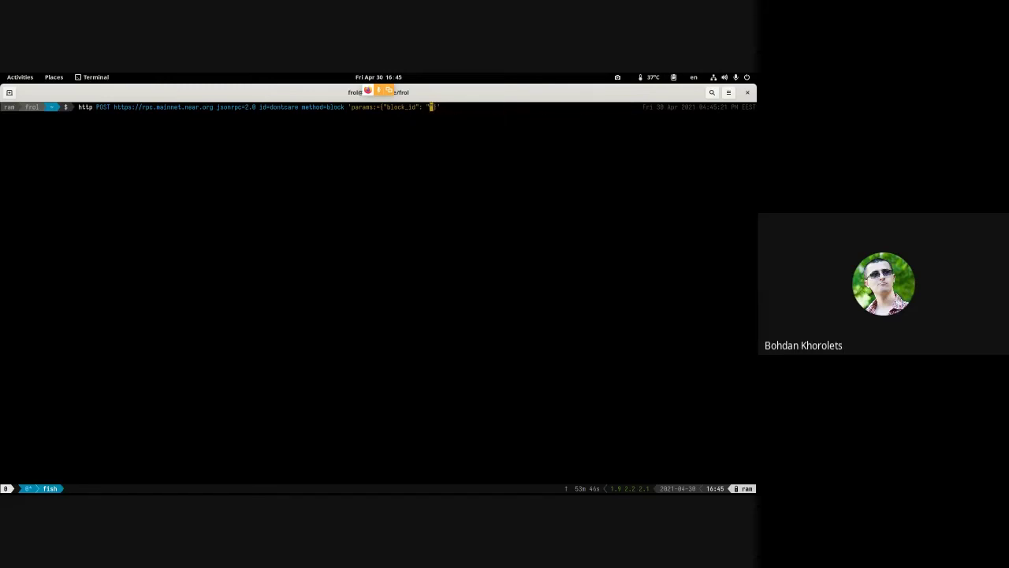
text(36130537)
key(Left)
key(Left)
key(Left)
key(Left)
key(Left)
key(Left)
key(Left)
key(Left)
key(Left)
key(Left)
key(Left)
key(Left)
key(Left)
key(Left)
key(Left)
key(Left)
key(Left)
key(Left)
key(Left)
key(Left)
key(Left)
key(Left)
key(Left)
key(Left)
key(Left)
key(Left)
key(Left)
key(Left)
key(Left)
key(Left)
key(Left)
key(Left)
key(Left)
key(Left)
key(Left)
key(Left)
key(Left)
key(Left)
key(Left)
key(Left)
key(End)
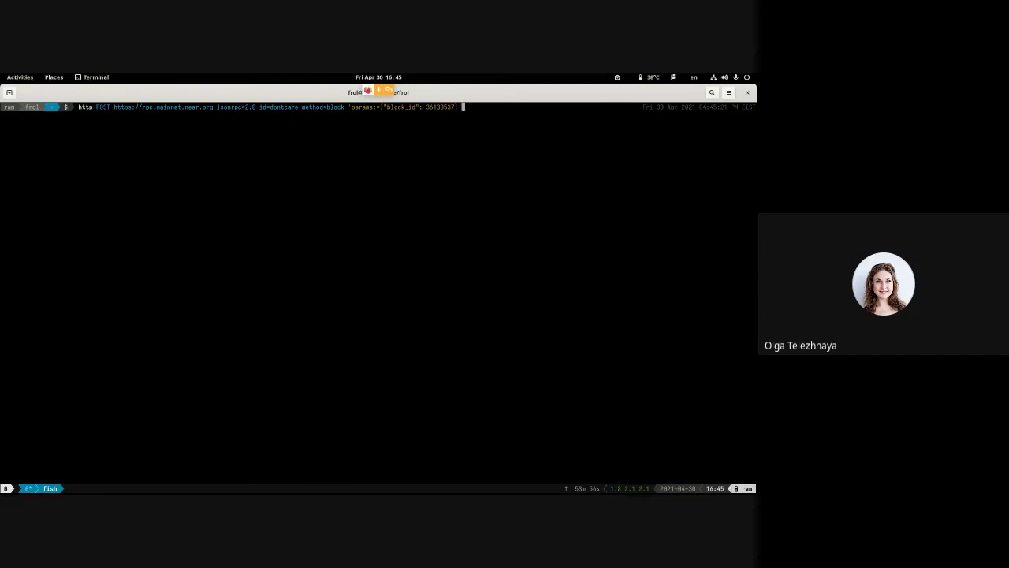
key(Return)
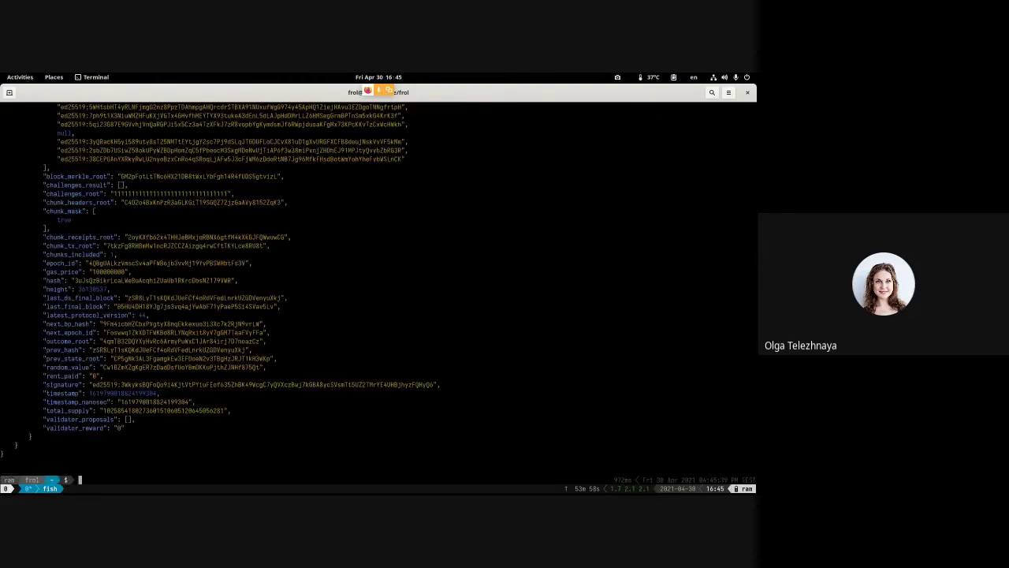
scroll(378, 292, up, 19)
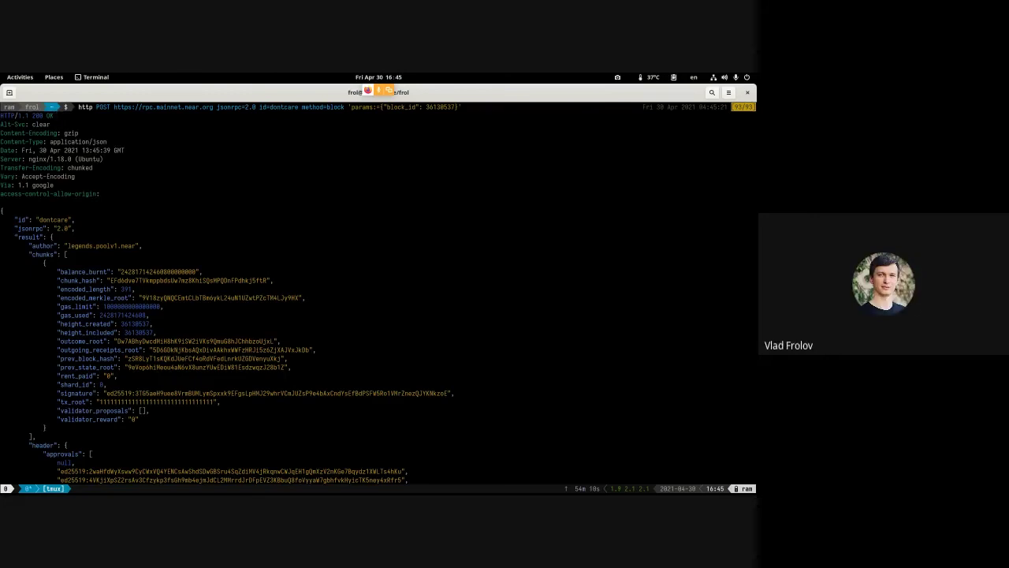
key(Up)
key(w)
key(w)
key(w)
key(w)
key(b)
key(b)
key(b)
key(w)
key(w)
key(w)
key(w)
key(w)
key(w)
key(w)
key(w)
key(l)
key(l)
key(l)
key(w)
key(w)
key(b)
key(b)
key(b)
key(b)
key(l)
key(l)
key(l)
key(l)
key(l)
key(w)
key(w)
key(l)
key(l)
key(b)
key(w)
key(w)
key(w)
key(w)
key(w)
key(h)
key(h)
key(b)
key(w)
key(w)
key(h)
key(e)
key(j)
key(j)
key(j)
key(j)
key(j)
key(j)
key(j)
key(j)
key(j)
key(j)
key(j)
key(j)
key(j)
key(j)
key(j)
key(j)
key(j)
key(h)
key(h)
key(h)
key(h)
key(h)
key(h)
key(h)
key(h)
key(l)
key(l)
key(l)
key(l)
key(l)
key(j)
key(j)
key(j)
key(j)
key(j)
key(j)
key(j)
key(j)
key(j)
key(j)
key(j)
key(j)
key(k)
key(k)
key(k)
key(k)
key(k)
key(k)
key(k)
key(k)
key(k)
key(k)
key(k)
key(k)
key(k)
key(k)
key(k)
key(k)
key(h)
key(h)
key(h)
key(h)
key(h)
key(h)
key(h)
key(h)
key(l)
key(l)
key(e)
key(e)
key(e)
key(e)
key(e)
key(b)
key(b)
key(b)
key(b)
key(b)
key(b)
key(h)
key(j)
key(h)
key(e)
key(e)
key(h)
key(b)
key(l)
key(e)
key(j)
key(0)
key(l)
key(l)
key(l)
key(l)
key(l)
key(l)
key(l)
key(l)
key(l)
key(percent)
key(j)
key(percent)
key(k)
key(dollar)
key(j)
key(j)
key(j)
key(j)
key(j)
key(j)
key(j)
key(j)
key(j)
key(j)
key(j)
key(j)
key(j)
key(j)
key(j)
key(j)
key(j)
key(j)
key(j)
key(j)
key(j)
key(j)
key(j)
key(j)
key(j)
key(j)
key(j)
key(j)
key(j)
key(j)
key(j)
key(j)
key(j)
key(j)
key(j)
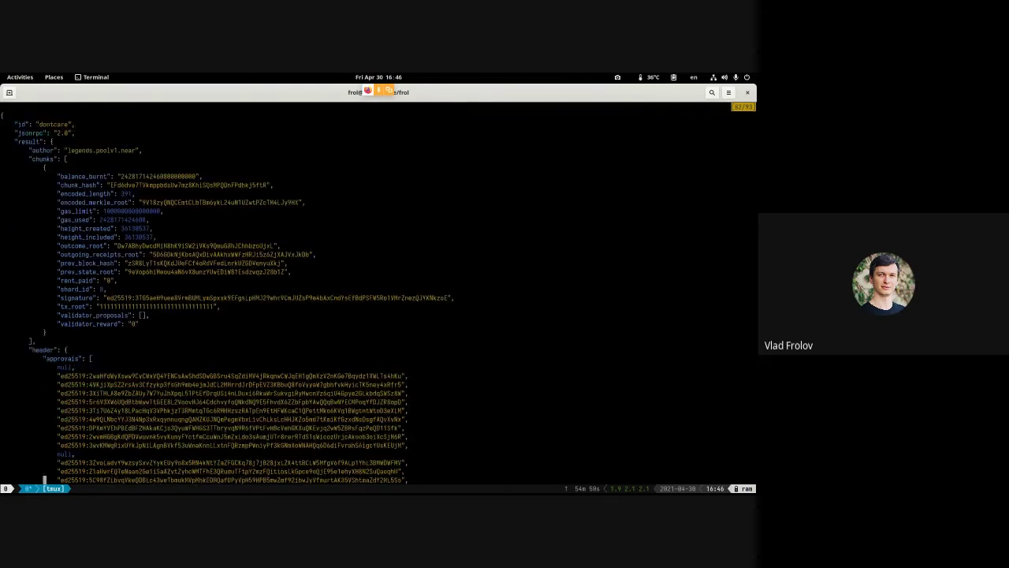
key(k)
key(k)
key(k)
key(k)
key(k)
key(k)
key(k)
key(k)
key(k)
key(k)
key(k)
key(k)
key(k)
key(k)
key(l)
key(l)
key(l)
key(l)
key(l)
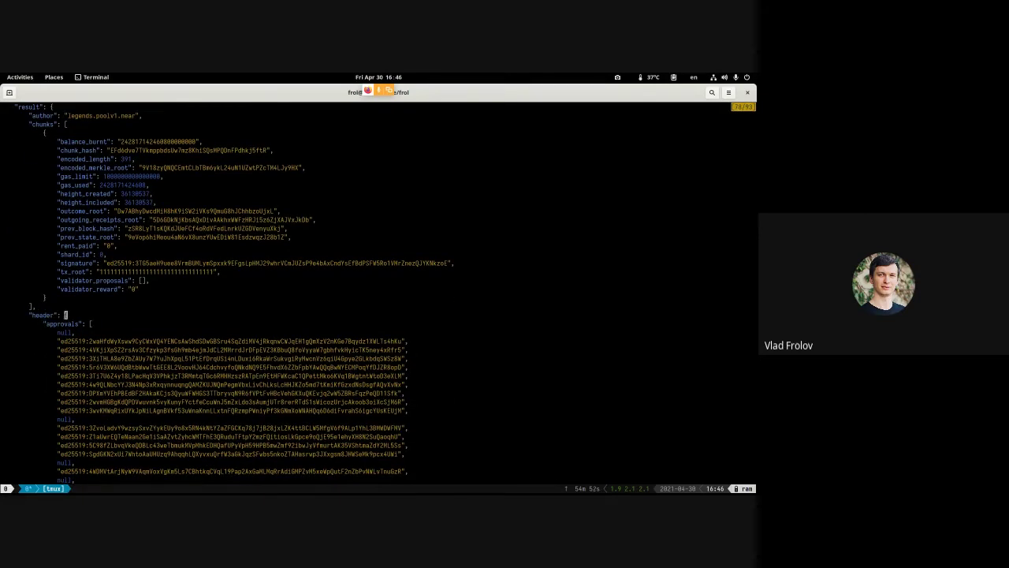
key(j)
key(j)
key(j)
key(j)
key(j)
key(j)
key(j)
key(j)
key(j)
key(j)
key(j)
key(j)
key(j)
key(j)
key(j)
key(j)
key(j)
key(j)
key(j)
key(j)
key(j)
key(j)
key(j)
key(j)
key(j)
key(j)
key(j)
key(j)
key(j)
key(j)
key(j)
key(j)
key(j)
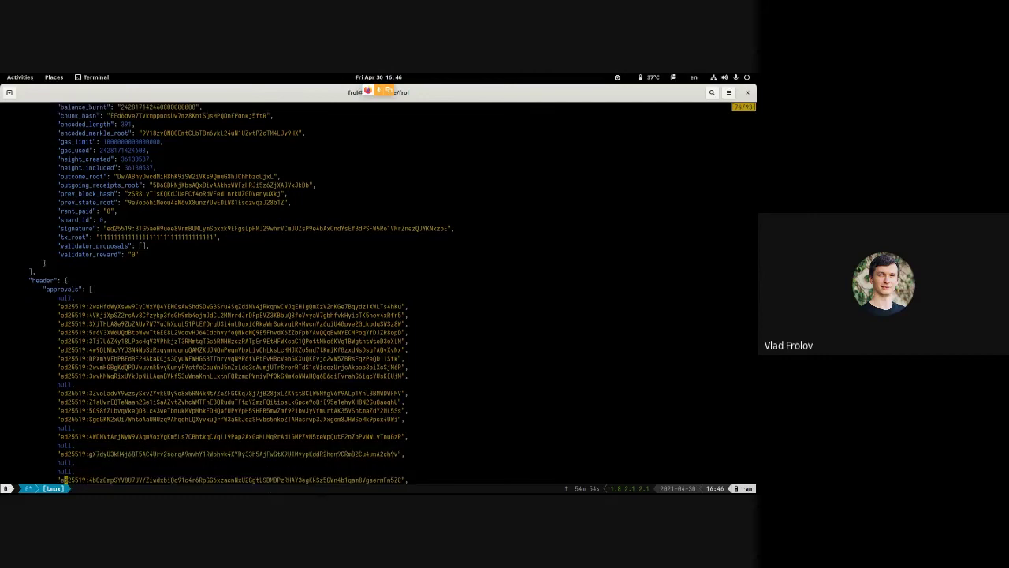
key(k)
key(k)
key(k)
key(k)
key(k)
key(k)
key(k)
key(k)
key(k)
key(k)
key(k)
key(k)
key(k)
key(k)
key(k)
key(k)
key(k)
key(k)
key(k)
key(k)
key(j)
key(j)
key(j)
key(j)
key(j)
key(j)
key(j)
key(j)
key(j)
key(j)
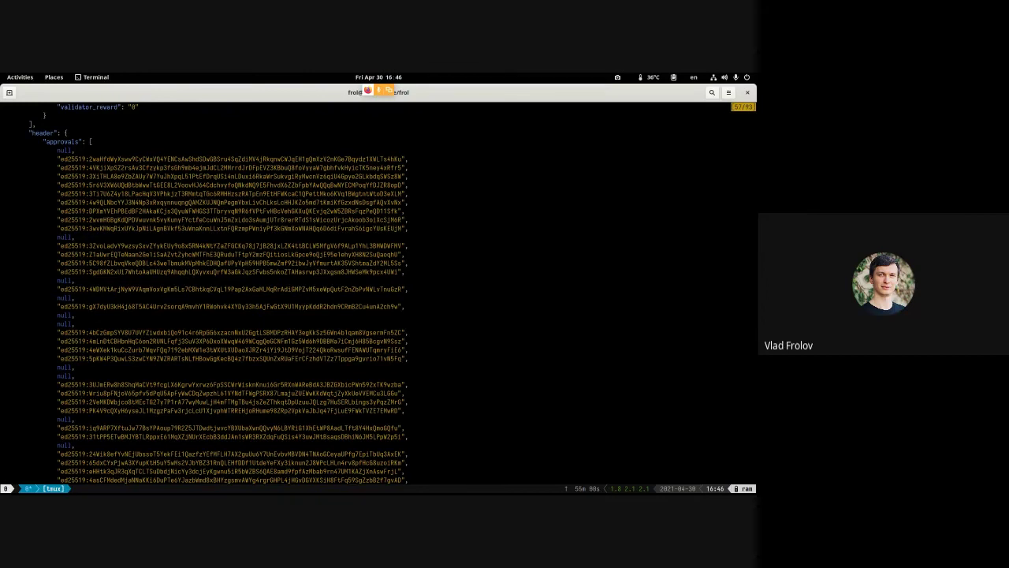
key(j)
key(j)
key(j)
key(j)
key(j)
key(j)
key(j)
key(j)
key(j)
key(j)
key(j)
key(j)
key(j)
key(j)
key(j)
key(j)
key(j)
key(j)
key(j)
key(j)
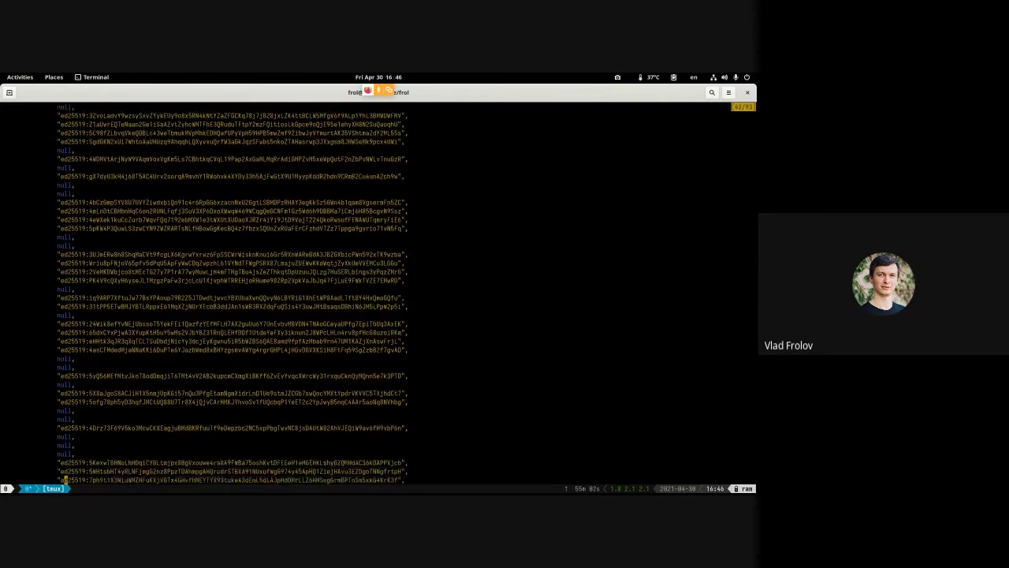
key(j)
key(j)
key(j)
key(j)
key(j)
key(j)
key(k)
key(k)
key(k)
key(k)
key(k)
key(k)
key(k)
key(k)
key(k)
key(k)
key(k)
key(k)
key(k)
key(k)
key(k)
key(k)
key(k)
key(k)
key(k)
key(k)
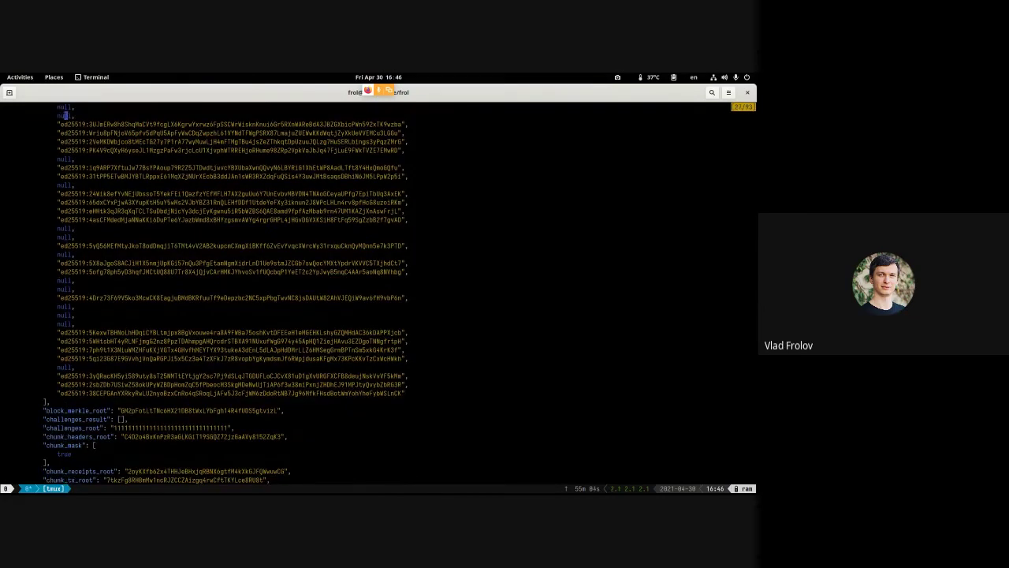
key(k)
key(k)
key(k)
key(k)
key(k)
key(k)
key(k)
key(k)
key(k)
key(k)
key(k)
key(k)
key(k)
key(k)
key(k)
key(k)
key(k)
key(k)
key(k)
key(k)
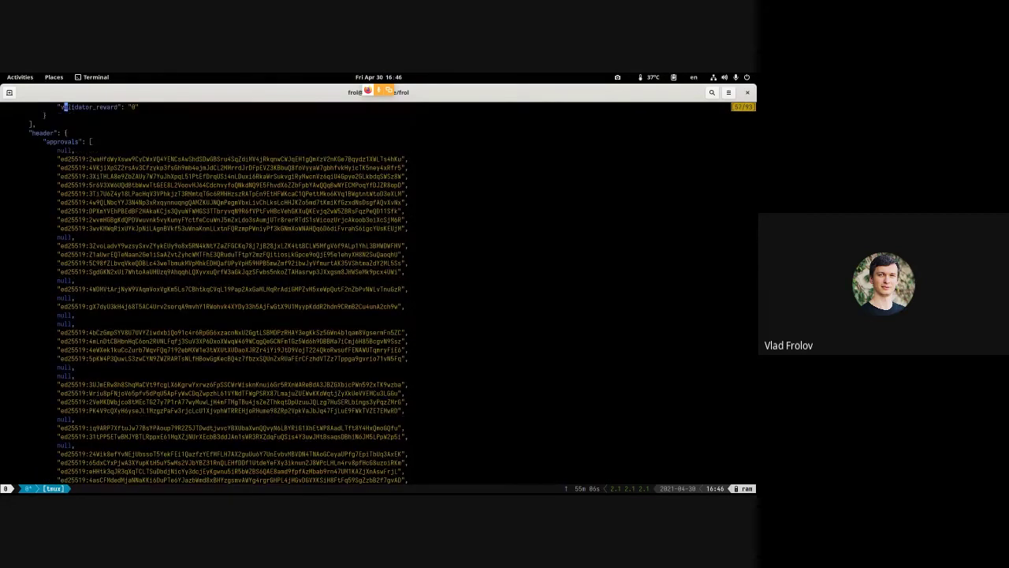
key(j)
key(j)
key(j)
key(j)
key(j)
key(j)
key(j)
key(j)
key(j)
key(j)
key(j)
key(j)
key(j)
key(j)
key(j)
key(j)
key(j)
key(j)
key(j)
key(j)
key(j)
key(j)
key(j)
key(j)
key(j)
key(j)
key(j)
key(j)
key(k)
key(k)
key(k)
key(k)
key(k)
key(k)
key(k)
key(k)
key(k)
key(k)
key(k)
key(k)
key(k)
key(k)
key(k)
key(k)
key(k)
key(k)
key(k)
key(k)
key(j)
key(j)
key(j)
key(j)
key(j)
key(j)
key(j)
key(j)
key(j)
key(j)
key(j)
key(j)
key(j)
key(j)
key(j)
key(j)
key(j)
key(j)
key(j)
key(j)
key(j)
key(j)
key(j)
key(j)
key(j)
key(j)
key(j)
key(j)
key(j)
key(j)
key(j)
key(j)
key(j)
key(j)
key(j)
key(j)
key(j)
key(j)
key(j)
key(j)
key(j)
key(j)
key(j)
key(j)
key(j)
key(j)
key(j)
key(j)
key(j)
key(j)
key(j)
key(j)
key(j)
key(j)
key(j)
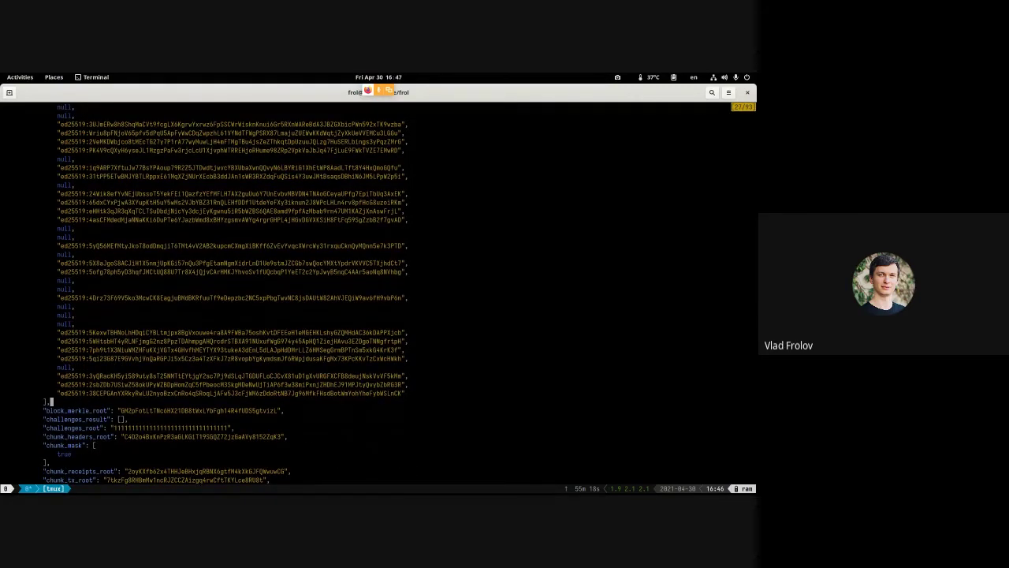
key(j)
key(j)
key(j)
key(j)
key(j)
key(j)
key(j)
key(j)
key(j)
key(j)
key(j)
key(j)
key(j)
key(j)
key(j)
key(j)
key(j)
key(j)
key(j)
key(j)
key(k)
key(k)
key(k)
key(k)
key(k)
key(k)
key(k)
key(k)
key(k)
key(k)
key(k)
key(k)
key(k)
key(k)
key(k)
key(k)
key(k)
key(k)
key(k)
key(k)
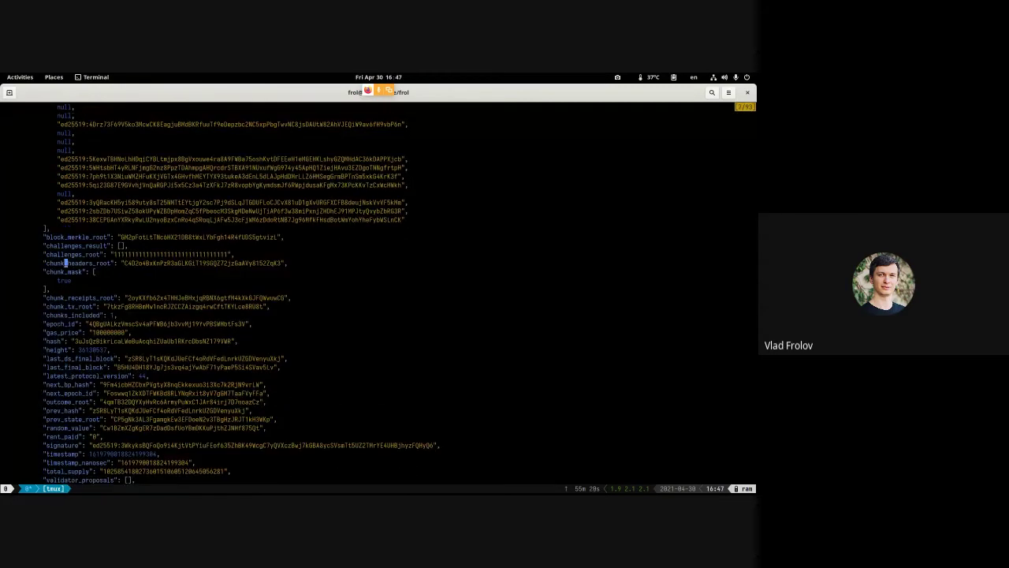
key(k)
key(k)
key(j)
key(j)
key(j)
key(j)
key(j)
key(j)
key(j)
key(j)
key(j)
key(j)
key(j)
key(j)
key(j)
key(j)
key(j)
key(j)
key(j)
key(j)
key(j)
key(j)
key(j)
key(j)
key(j)
key(j)
key(j)
key(j)
key(j)
key(k)
key(k)
key(k)
key(k)
key(k)
key(k)
key(k)
key(k)
key(k)
key(k)
key(k)
key(k)
key(k)
key(k)
key(l)
key(l)
key(l)
key(l)
key(l)
key(l)
key(l)
key(l)
key(l)
key(l)
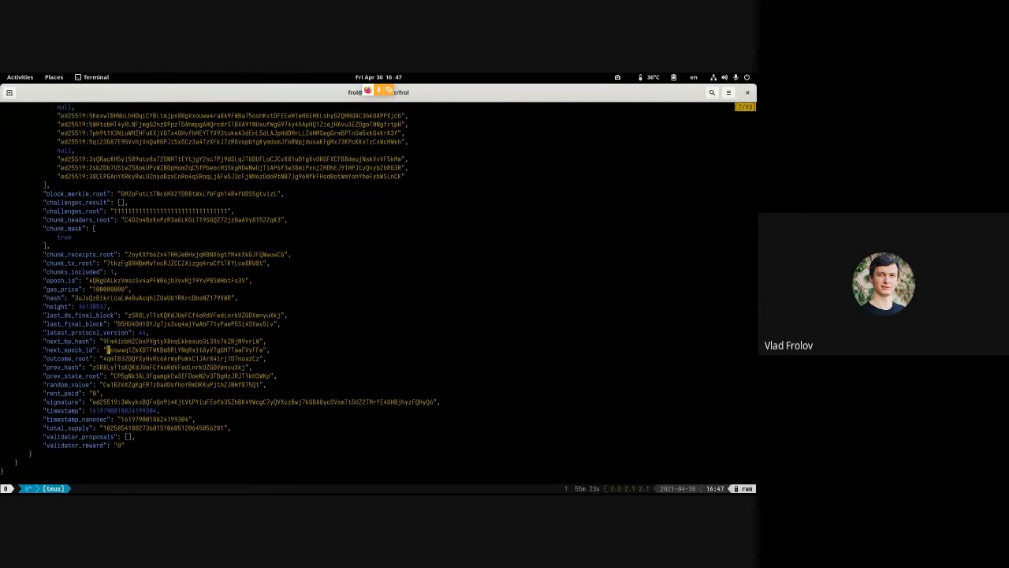
key(h)
key(h)
key(h)
key(h)
key(h)
key(h)
key(h)
key(h)
key(h)
key(h)
key(h)
key(h)
key(h)
key(h)
key(h)
key(h)
key(l)
key(l)
key(l)
key(l)
key(l)
key(l)
key(l)
key(l)
key(j)
key(j)
key(h)
key(h)
key(h)
key(h)
key(h)
key(h)
key(l)
key(l)
key(l)
key(l)
key(l)
key(l)
key(l)
key(l)
key(l)
key(l)
key(l)
key(l)
key(l)
key(l)
key(l)
key(l)
key(l)
key(b)
key(b)
key(w)
key(l)
key(l)
key(h)
key(j)
key(j)
key(j)
key(j)
key(k)
key(k)
key(k)
key(k)
key(k)
key(k)
key(k)
key(k)
key(k)
key(k)
key(k)
key(k)
key(k)
key(k)
key(k)
key(k)
key(k)
key(j)
key(j)
key(b)
key(j)
key(b)
key(w)
key(h)
key(l)
key(l)
key(l)
key(l)
key(l)
key(l)
key(l)
key(l)
key(l)
key(l)
key(l)
key(l)
key(l)
key(l)
key(l)
key(l)
key(l)
key(l)
key(l)
key(l)
key(h)
key(h)
key(h)
key(h)
key(h)
key(h)
key(h)
key(h)
key(h)
key(h)
key(h)
key(h)
key(h)
key(h)
key(h)
key(h)
key(h)
key(h)
key(h)
key(h)
key(h)
key(h)
key(h)
key(h)
key(h)
key(j)
key(h)
key(h)
key(h)
key(h)
key(w)
key(l)
key(l)
key(l)
key(h)
key(h)
key(h)
key(l)
key(l)
key(l)
key(l)
key(l)
key(l)
key(h)
key(h)
key(h)
key(h)
key(h)
key(h)
key(l)
key(l)
key(l)
key(l)
key(l)
key(l)
key(l)
key(l)
key(l)
key(l)
key(l)
key(l)
key(l)
key(l)
key(l)
key(l)
key(l)
key(l)
key(l)
key(l)
key(l)
key(l)
key(l)
key(l)
key(l)
key(l)
key(l)
key(l)
key(j)
key(h)
key(h)
key(h)
key(h)
key(h)
key(h)
key(h)
key(h)
key(h)
key(h)
key(h)
key(h)
key(h)
key(h)
key(h)
key(h)
key(h)
key(h)
key(h)
key(h)
key(h)
key(h)
key(h)
key(h)
key(h)
key(h)
key(h)
key(h)
key(l)
key(l)
key(l)
key(l)
key(l)
key(l)
key(l)
key(l)
key(l)
key(l)
key(l)
key(l)
key(l)
key(l)
key(l)
key(l)
key(l)
key(l)
key(j)
key(j)
key(j)
key(j)
key(j)
key(j)
key(j)
key(j)
key(j)
key(j)
key(h)
key(h)
key(h)
key(h)
key(h)
key(h)
key(h)
key(l)
key(l)
key(l)
key(l)
key(l)
key(l)
key(l)
key(l)
key(l)
key(l)
key(l)
key(l)
key(l)
key(l)
key(l)
key(l)
key(l)
key(l)
key(l)
key(l)
key(h)
key(h)
key(h)
key(h)
key(h)
key(j)
key(h)
key(h)
key(h)
key(h)
key(h)
key(h)
key(h)
key(h)
key(h)
key(h)
key(h)
key(h)
key(h)
key(h)
key(h)
key(h)
key(h)
key(l)
key(l)
key(l)
key(l)
key(l)
key(l)
key(l)
key(l)
key(l)
key(l)
key(l)
key(l)
key(l)
key(l)
key(h)
key(h)
key(h)
key(h)
key(h)
key(h)
key(h)
key(h)
key(h)
key(h)
key(h)
key(h)
key(h)
key(h)
key(h)
key(l)
key(l)
key(l)
key(l)
key(l)
key(l)
key(l)
key(l)
key(l)
key(l)
key(l)
key(l)
key(l)
key(l)
key(l)
key(l)
key(l)
key(l)
key(l)
key(l)
key(l)
key(h)
key(h)
key(h)
key(h)
key(h)
key(h)
key(h)
key(h)
key(h)
key(h)
key(h)
key(h)
key(h)
key(h)
key(h)
key(h)
key(h)
key(h)
key(h)
key(h)
key(h)
key(h)
key(h)
key(h)
key(h)
key(h)
key(j)
key(j)
key(k)
key(ctrl+u)
key(k)
key(k)
key(k)
key(k)
key(k)
key(k)
key(k)
key(k)
key(k)
key(k)
key(k)
key(k)
key(k)
key(k)
key(k)
key(k)
key(k)
key(k)
key(k)
key(k)
key(k)
key(k)
key(k)
key(ctrl+u)
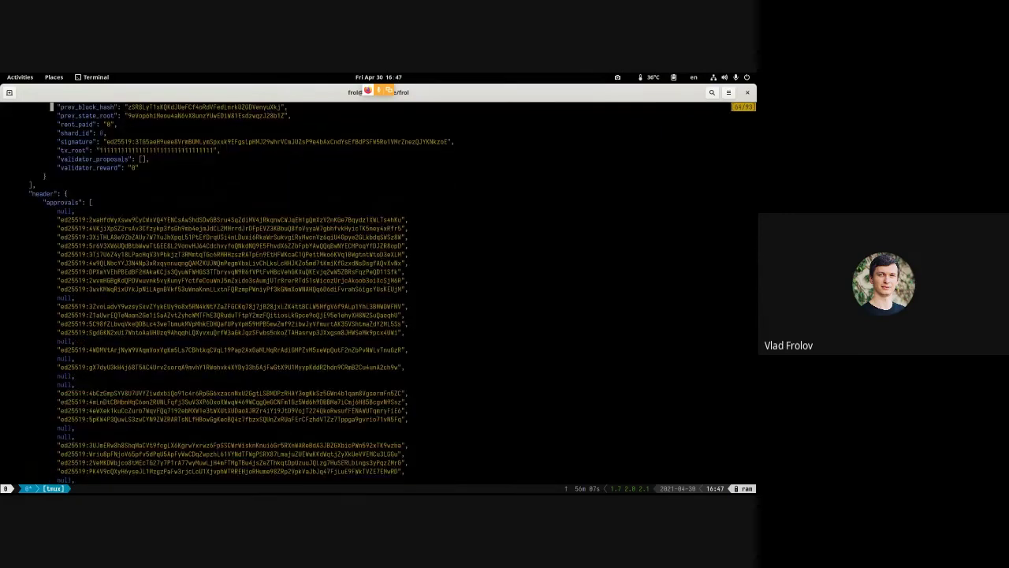
key(ctrl+u)
key(j)
key(j)
key(j)
key(j)
key(j)
key(j)
key(j)
key(j)
key(j)
key(j)
key(j)
key(j)
key(j)
key(j)
key(j)
key(j)
key(j)
key(j)
key(j)
key(j)
key(k)
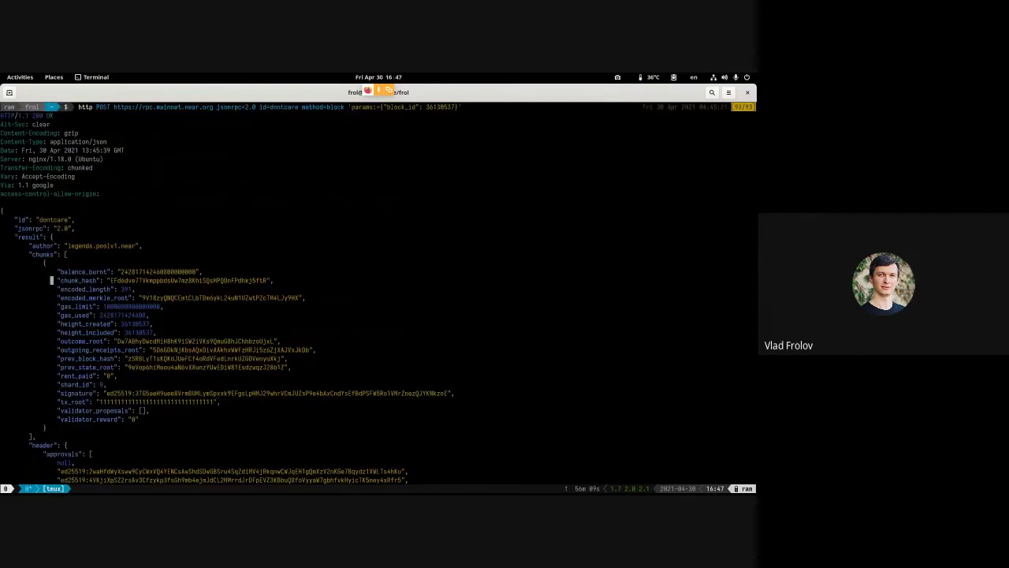
key(j)
key(l)
key(l)
key(l)
key(l)
key(l)
key(l)
key(l)
key(k)
key(k)
key(k)
key(k)
key(asciicircum)
key(l)
key(j)
key(0)
key(l)
key(l)
key(l)
key(l)
key(l)
key(l)
key(l)
key(l)
key(l)
key(l)
key(k)
key(dollar)
key(h)
key(h)
key(h)
key(h)
key(h)
key(h)
key(h)
key(l)
key(l)
key(l)
key(l)
key(l)
key(l)
key(l)
key(Left)
key(Left)
key(Left)
key(Left)
key(Left)
key(Left)
key(Left)
key(Left)
key(Left)
key(Left)
key(Down)
key(Right)
key(Right)
key(Down)
key(Down)
key(Down)
key(Down)
key(Up)
key(Up)
key(Up)
key(Up)
key(Up)
key(Up)
key(Up)
key(Up)
key(Up)
key(Up)
key(Up)
key(Up)
key(Up)
key(Up)
key(Up)
key(Up)
key(Up)
key(Up)
key(Up)
key(Up)
key(Up)
key(End)
key(Down)
key(Up)
key(Right)
key(Right)
key(Right)
key(Left)
key(Left)
key(Left)
key(Left)
key(Left)
key(Right)
key(Right)
key(Right)
key(Right)
key(Right)
key(Right)
key(Right)
key(Down)
key(Down)
key(Down)
key(Left)
key(Left)
key(Right)
key(E)
key(w)
key(Up)
key(Up)
key(Up)
key(Down)
key(Up)
key(End)
key(Right)
click(44, 262)
Back on the GitHub scoreboard, highlight nfvalidator3.near's 0 produced of 10801 expected blocks
key(alt+Tab)
key(alt+Tab)
key(alt+Tab)
key(ctrl+shift+Tab)
key(ctrl+shift+Tab)
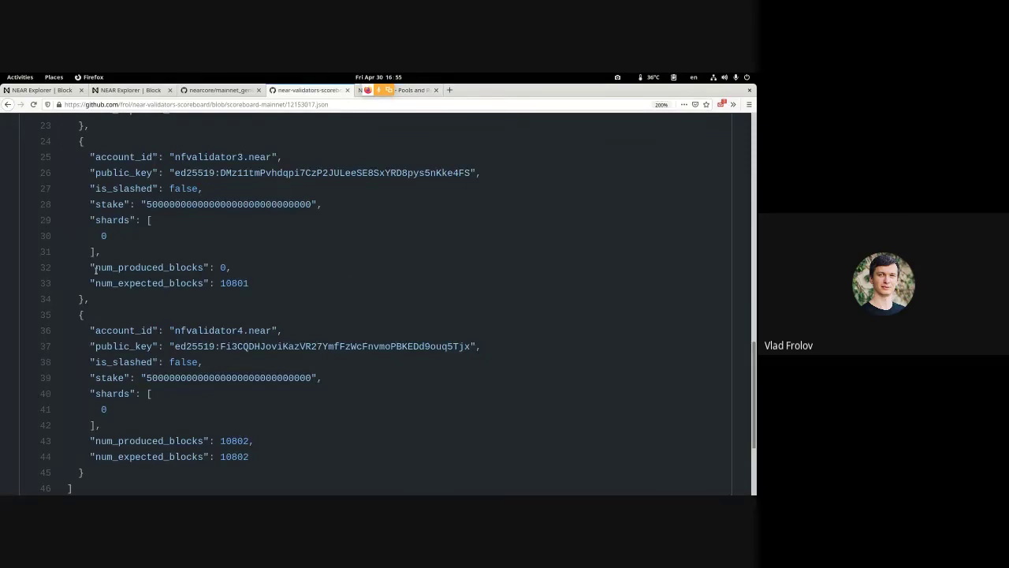
drag(92, 268, 66, 272)
click(254, 287)
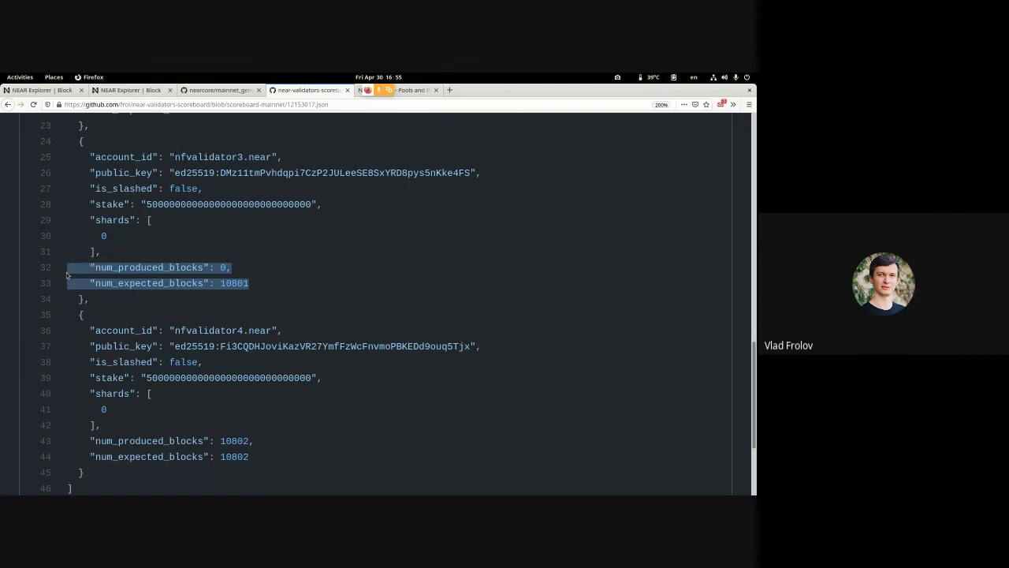
click(66, 272)
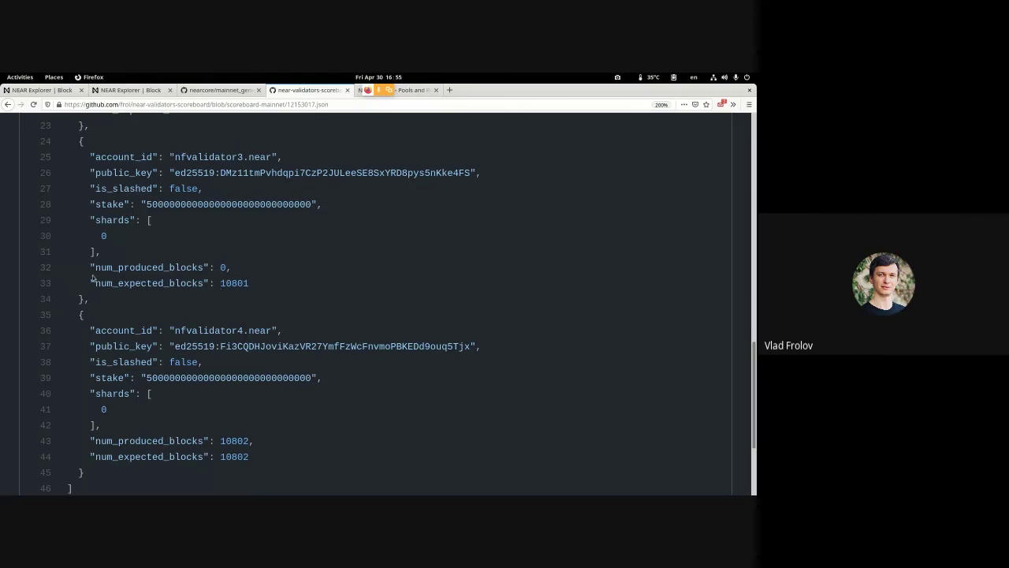
drag(95, 268, 243, 276)
click(249, 276)
Highlight nfvalidator3.near's stake value, then go to the near-staking.com validator list
double_click(230, 205)
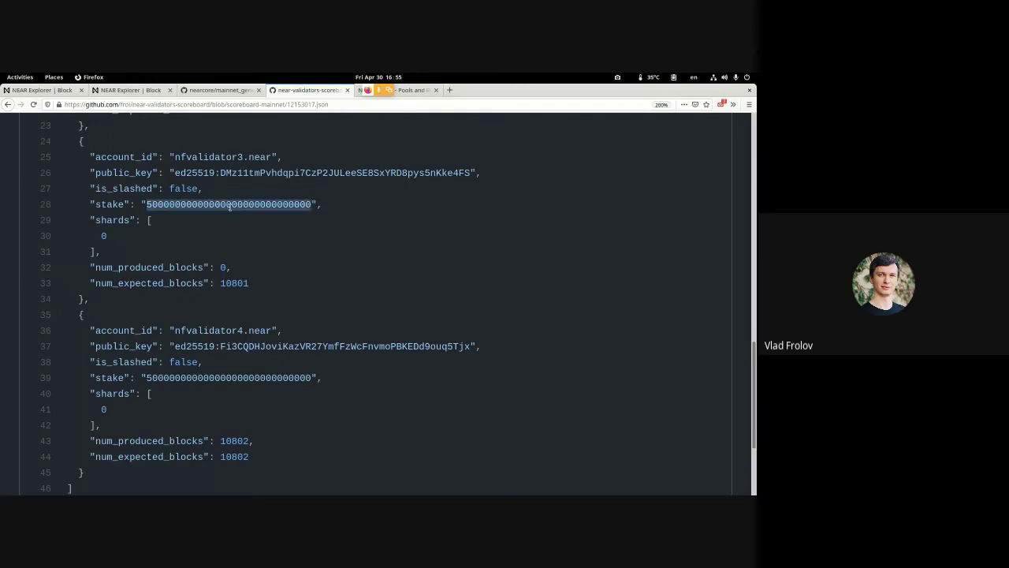
scroll(114, 307, up, 3)
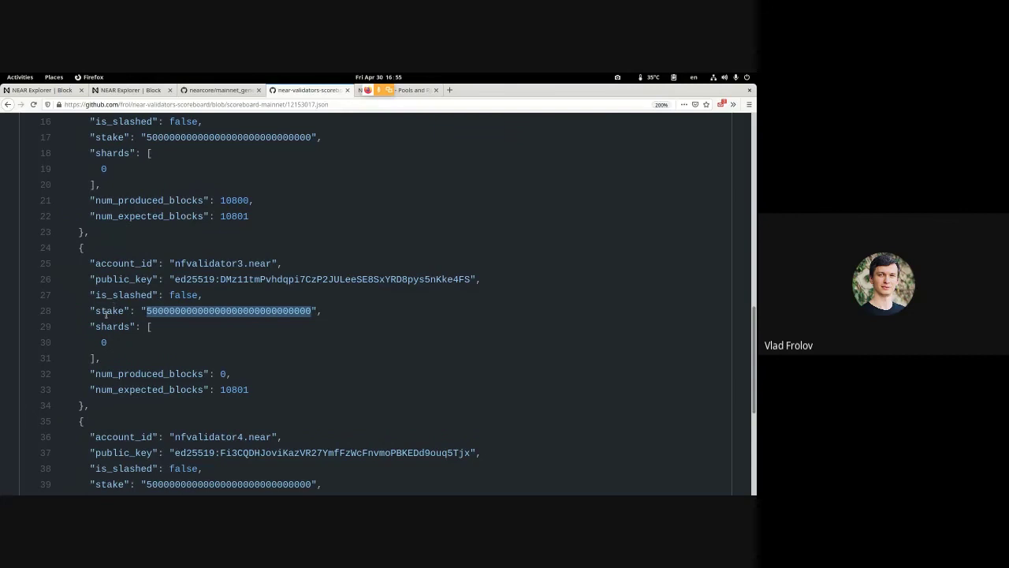
mouse_move(90, 311)
mouse_down()
mouse_move(259, 311)
mouse_move(94, 310)
mouse_up()
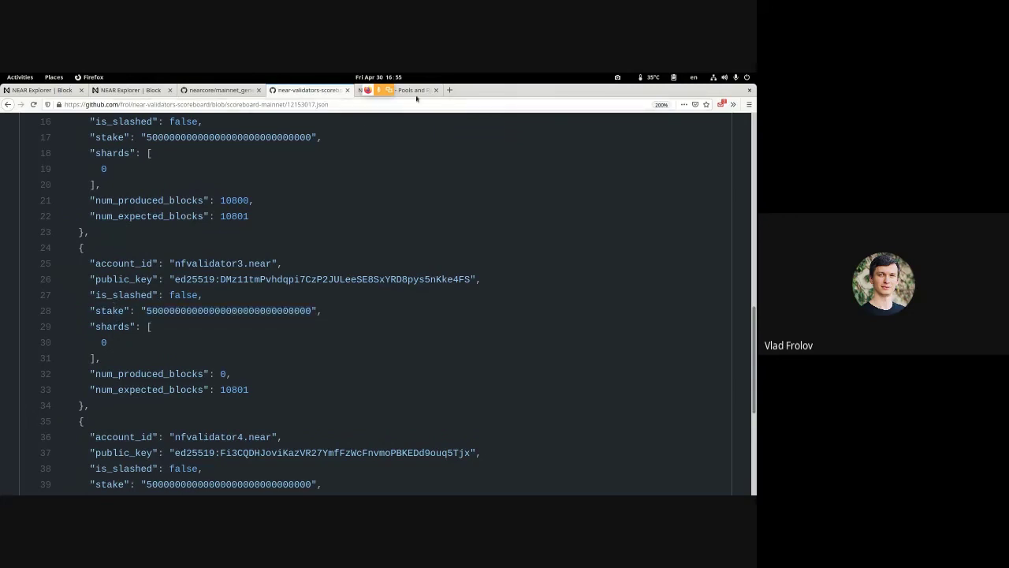
click(411, 90)
Highlight staked.poolv1.near's 42,448,743 stake at the top of the validator table
scroll(381, 238, up, 2)
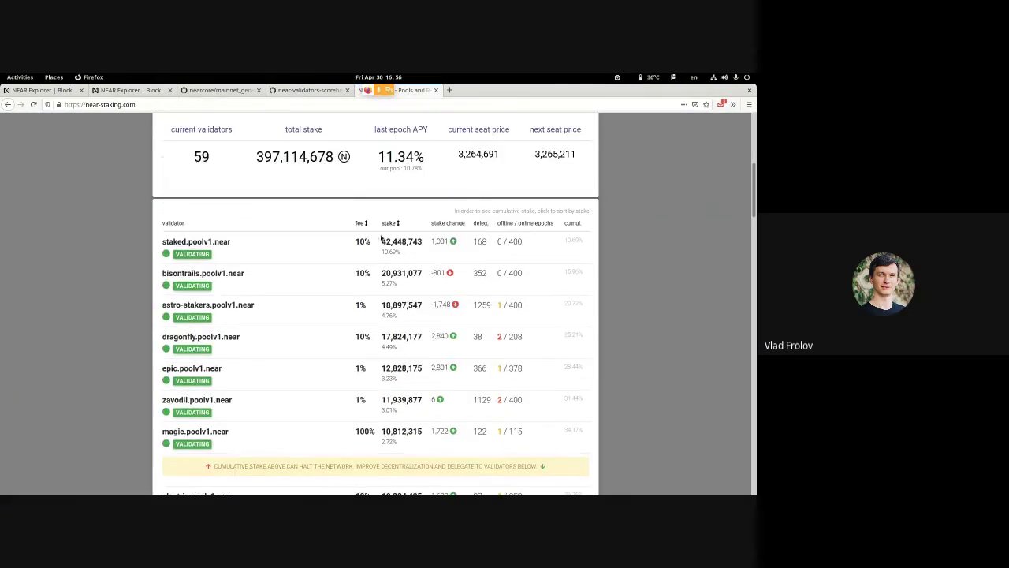
drag(423, 242, 382, 248)
click(428, 246)
mouse_move(431, 246)
mouse_down()
mouse_move(378, 247)
mouse_move(426, 245)
mouse_up()
click(383, 243)
click(426, 244)
Highlight staked.poolv1.near's 0 / 400 offline/online epochs and nearcrowd's 145 online epochs
drag(494, 245, 545, 241)
click(528, 244)
mouse_move(534, 247)
mouse_down()
mouse_move(165, 241)
mouse_move(173, 224)
mouse_move(531, 244)
mouse_up()
scroll(524, 260, down, 10)
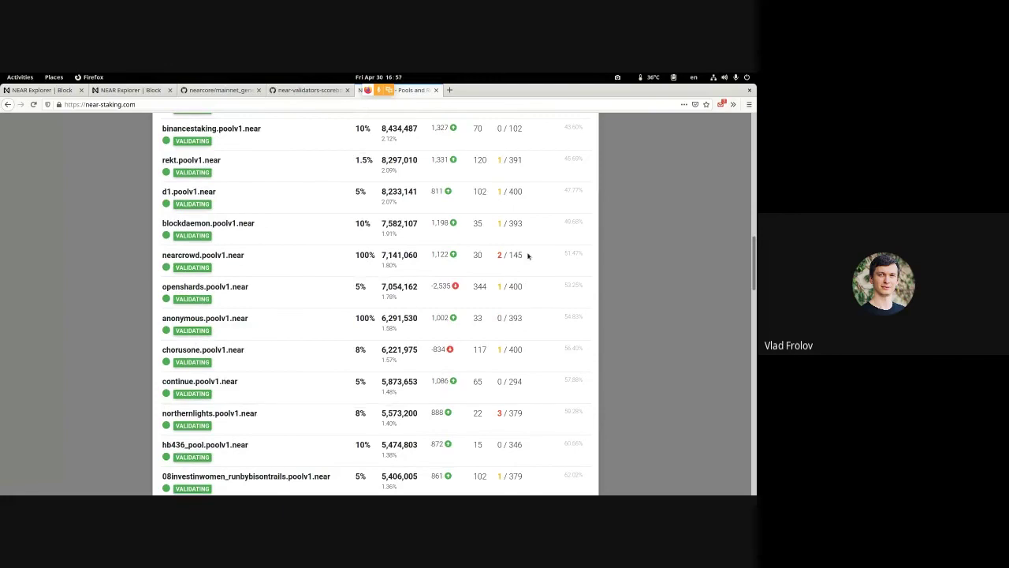
drag(528, 256, 510, 257)
click(512, 257)
Scroll through the validator table, then return to the GitHub 12153017.json scoreboard file
scroll(525, 327, down, 2)
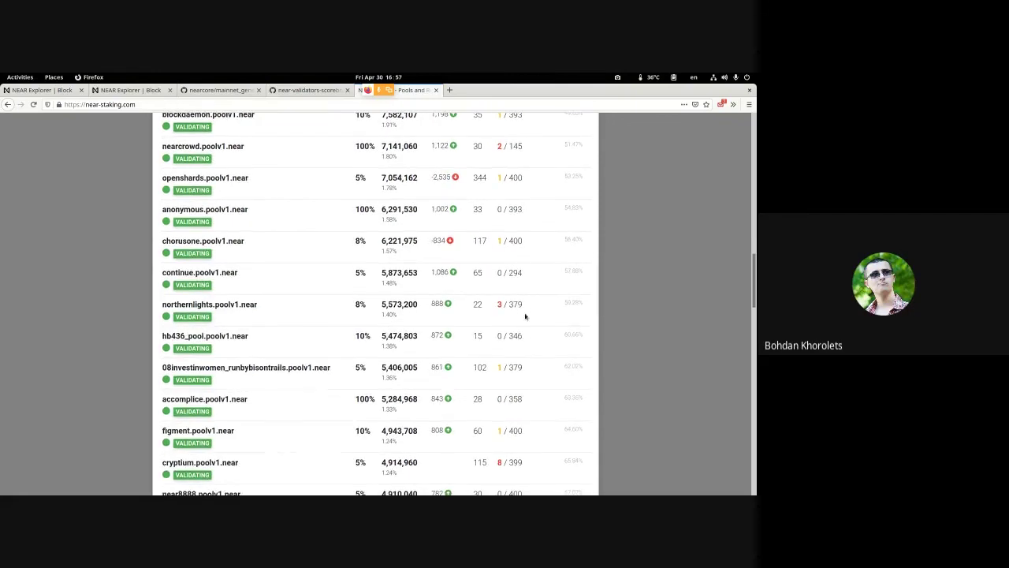
scroll(525, 315, down, 12)
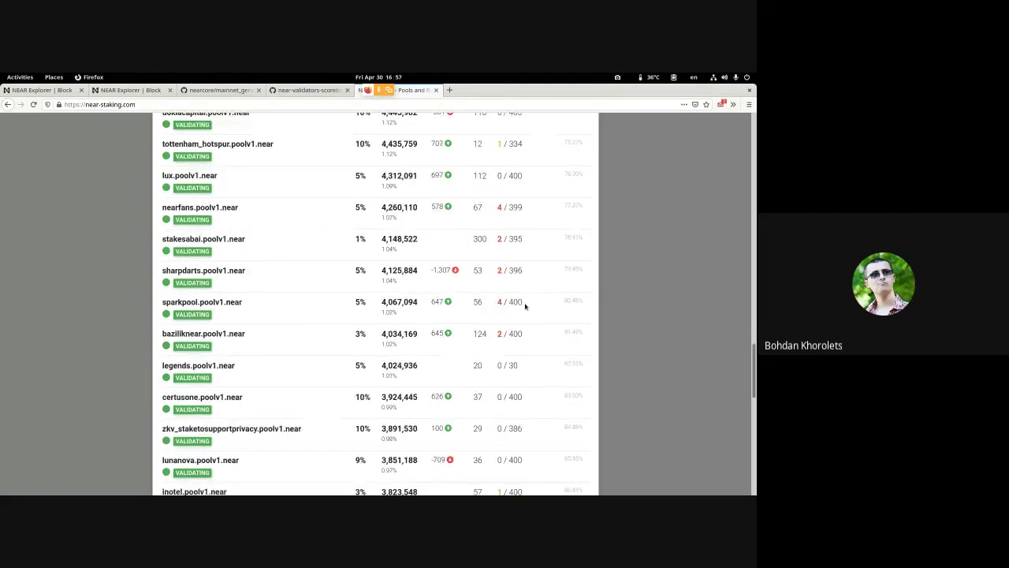
scroll(525, 306, down, 4)
scroll(525, 305, down, 7)
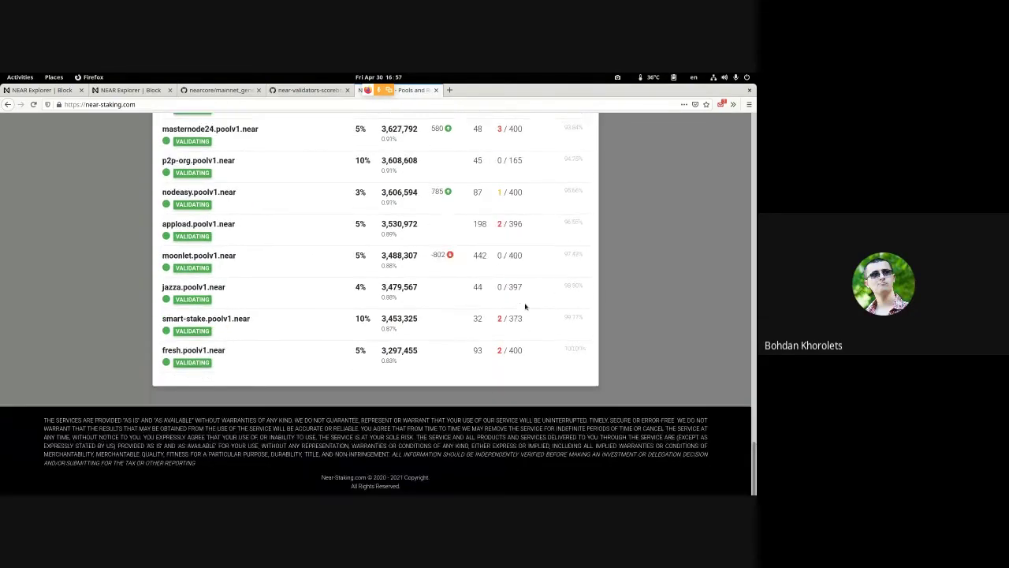
scroll(525, 302, up, 12)
scroll(535, 251, up, 15)
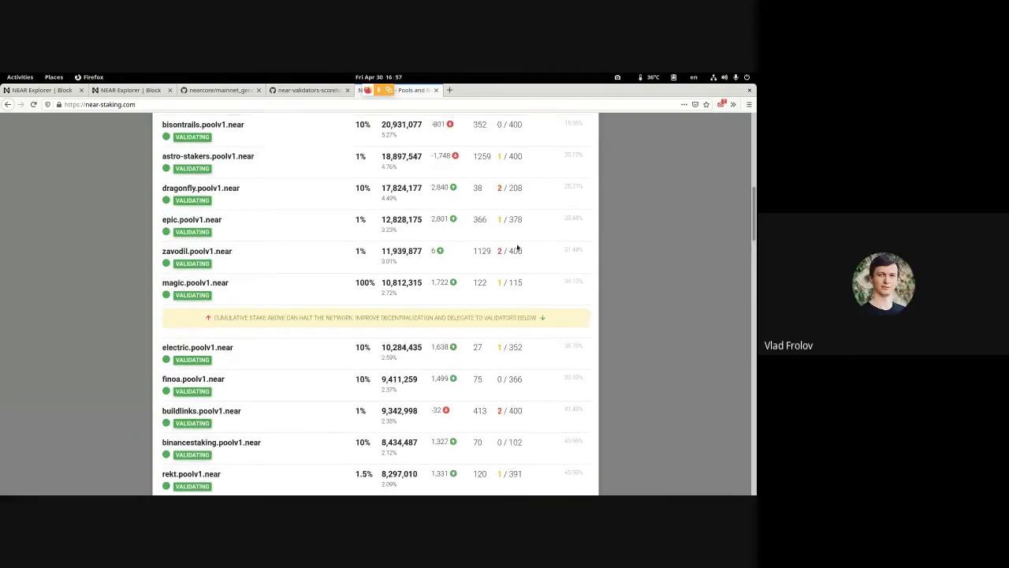
scroll(523, 363, up, 3)
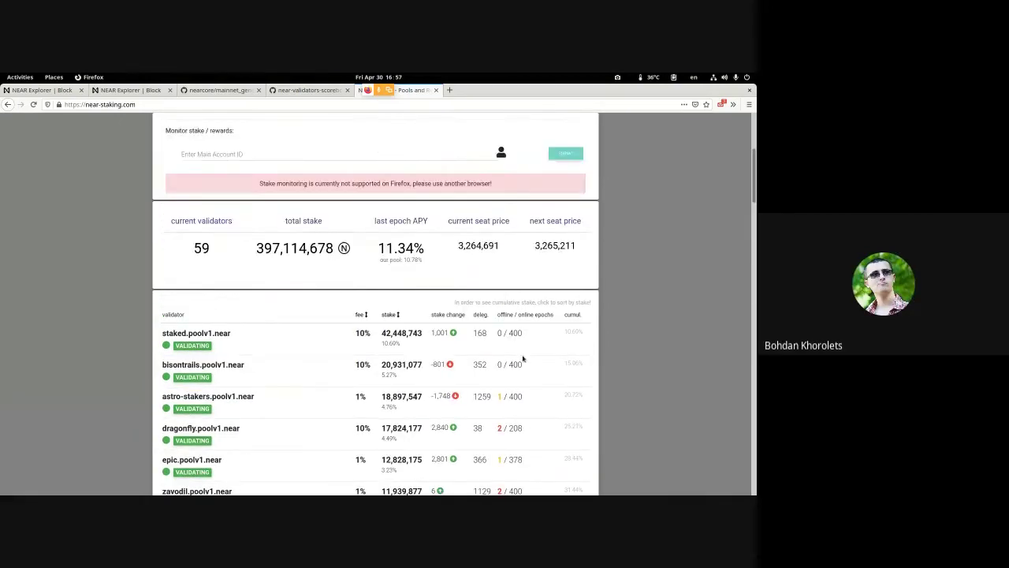
scroll(522, 358, down, 2)
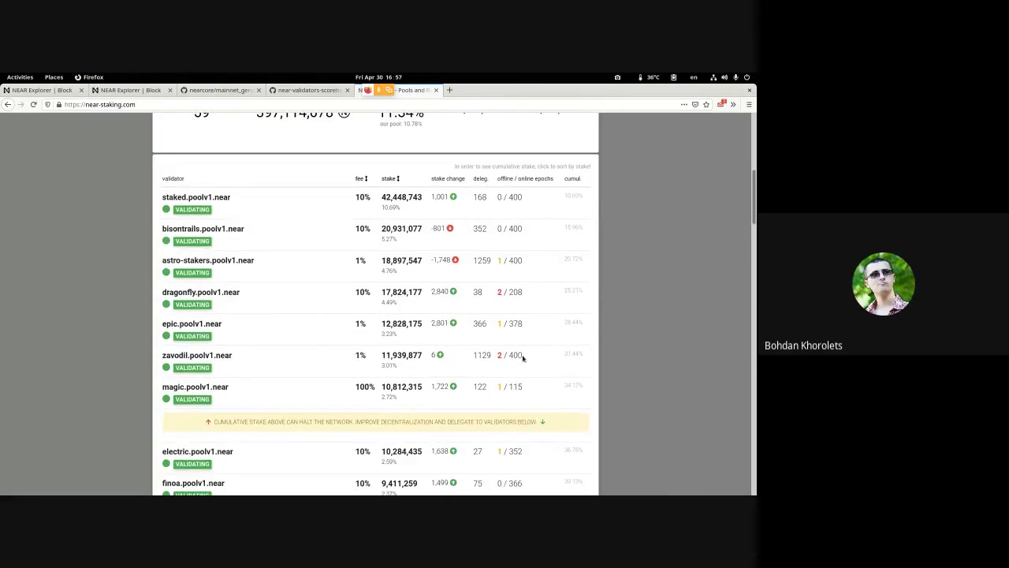
click(305, 94)
scroll(222, 263, up, 10)
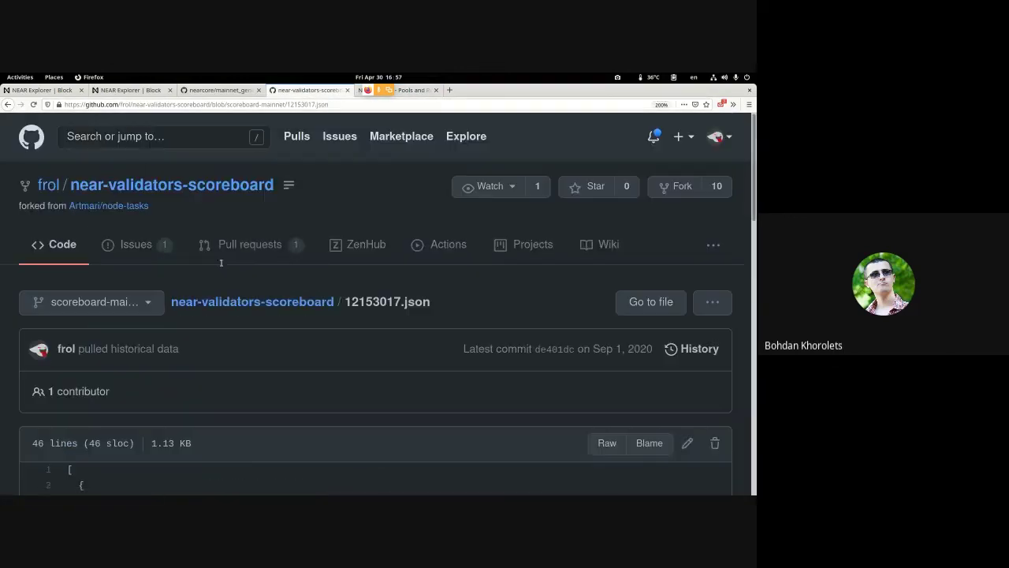
Go up to the scoreboard repository's file list and open 28396244.json
click(302, 304)
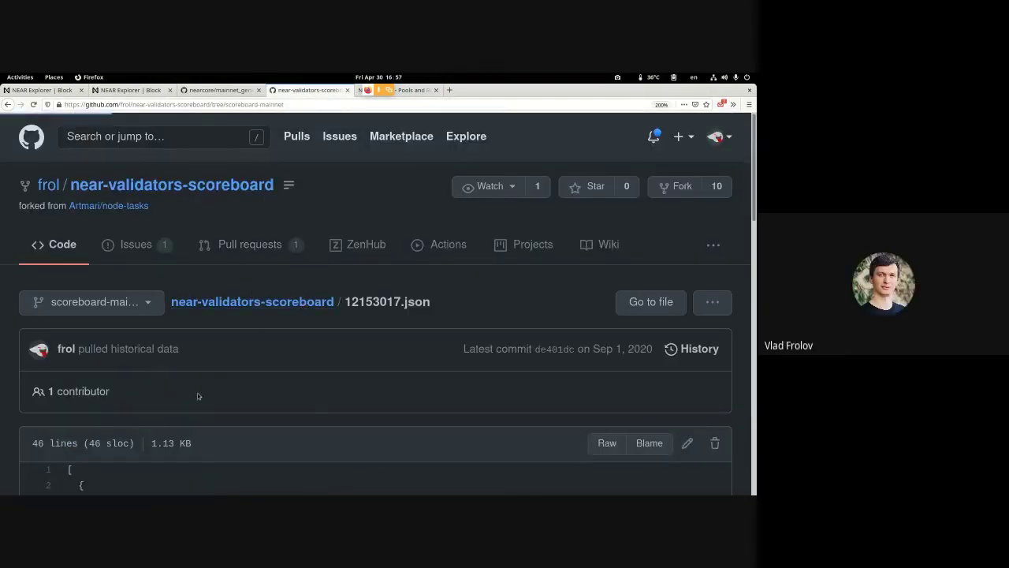
scroll(240, 367, down, 5)
scroll(240, 373, down, 15)
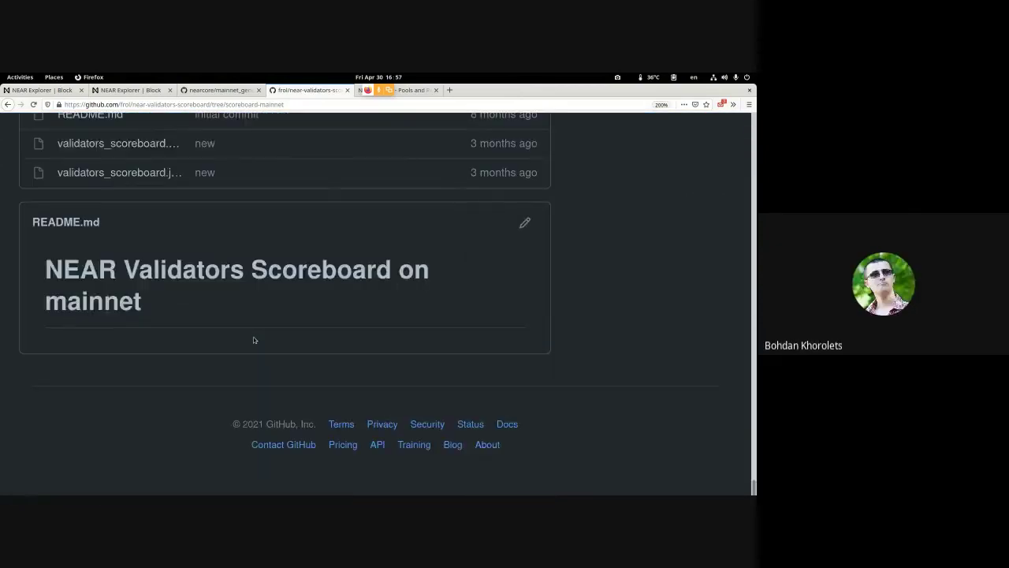
scroll(253, 340, up, 10)
click(116, 343)
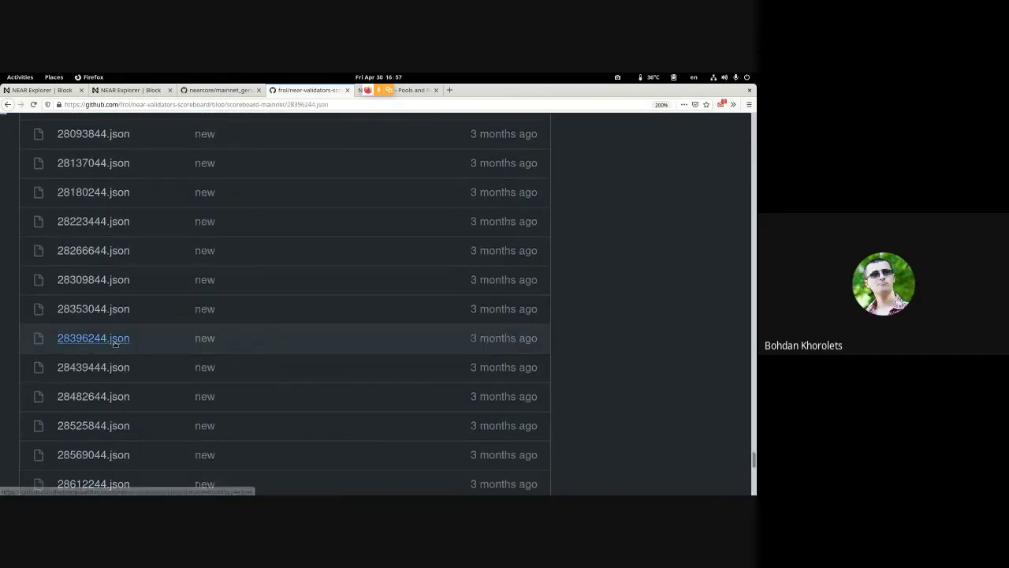
scroll(206, 297, down, 5)
scroll(147, 227, up, 3)
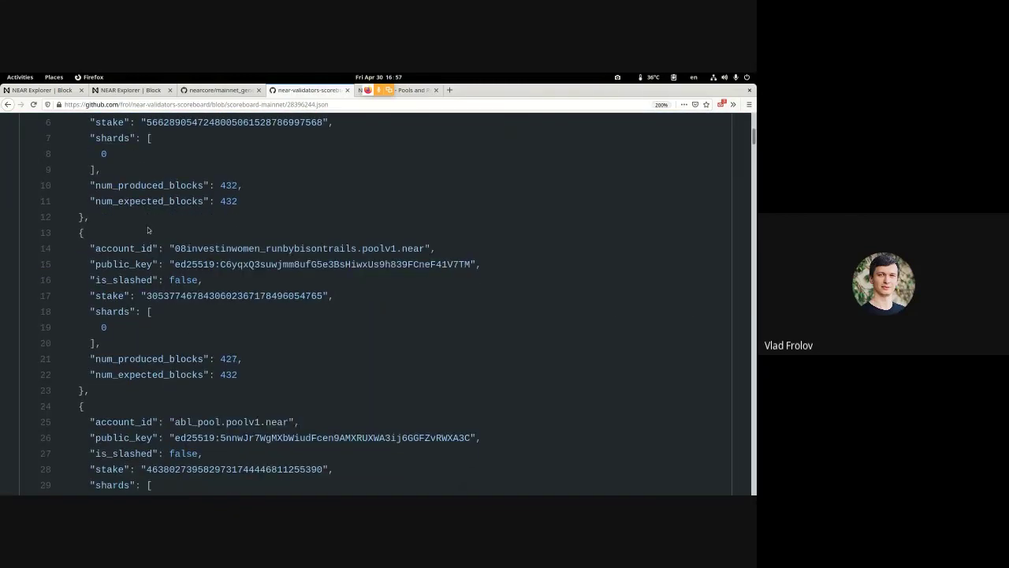
Highlight and compare the produced versus expected block lines in 28396244.json
drag(249, 377, 83, 361)
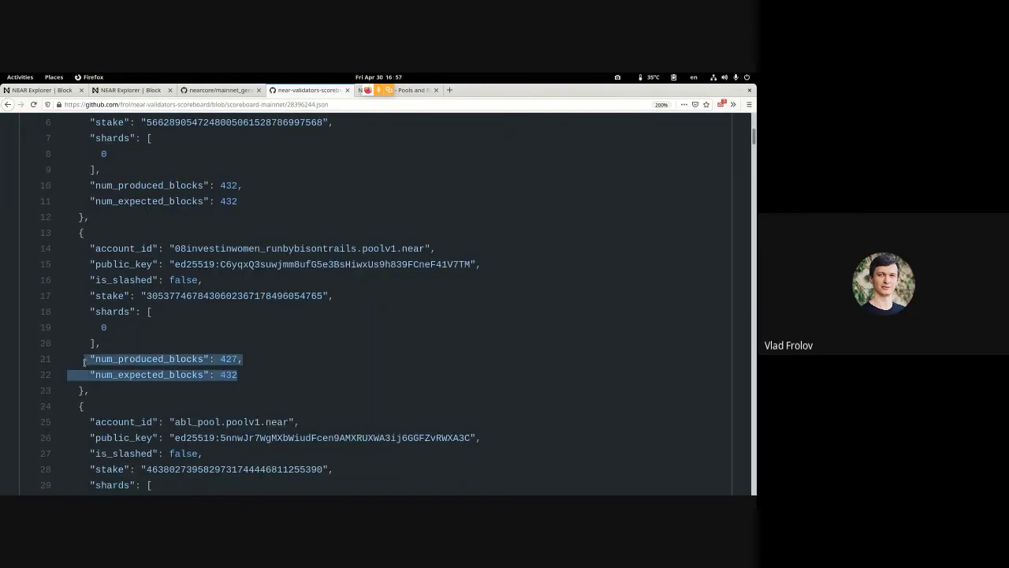
scroll(184, 226, up, 5)
scroll(170, 315, down, 3)
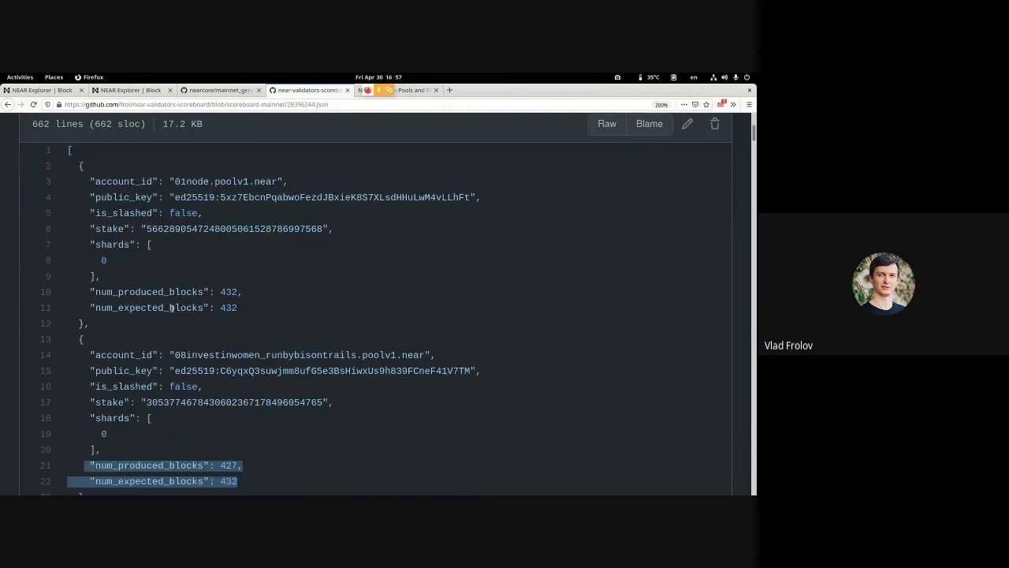
click(178, 183)
scroll(224, 326, down, 20)
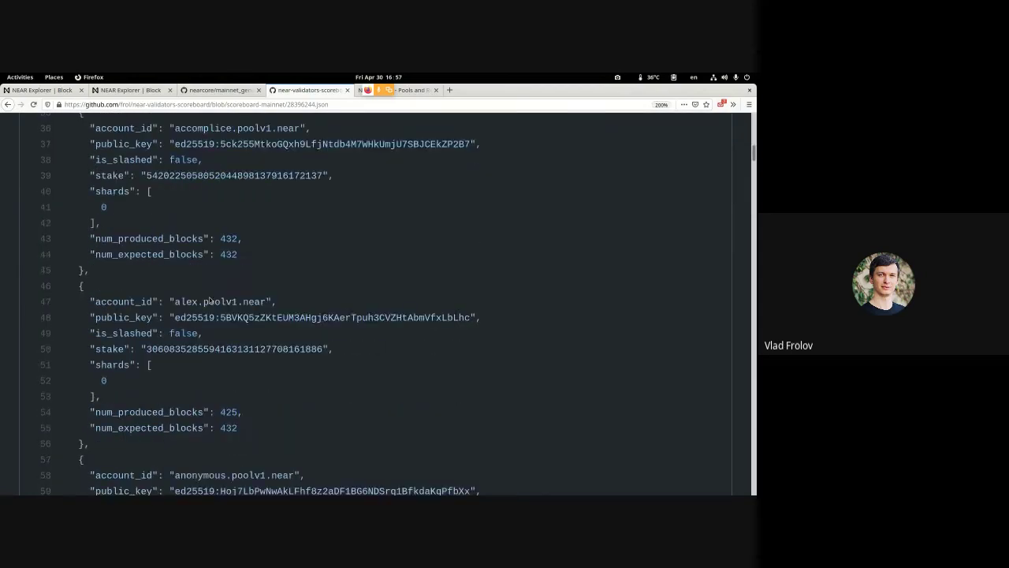
scroll(226, 331, down, 5)
scroll(236, 316, up, 4)
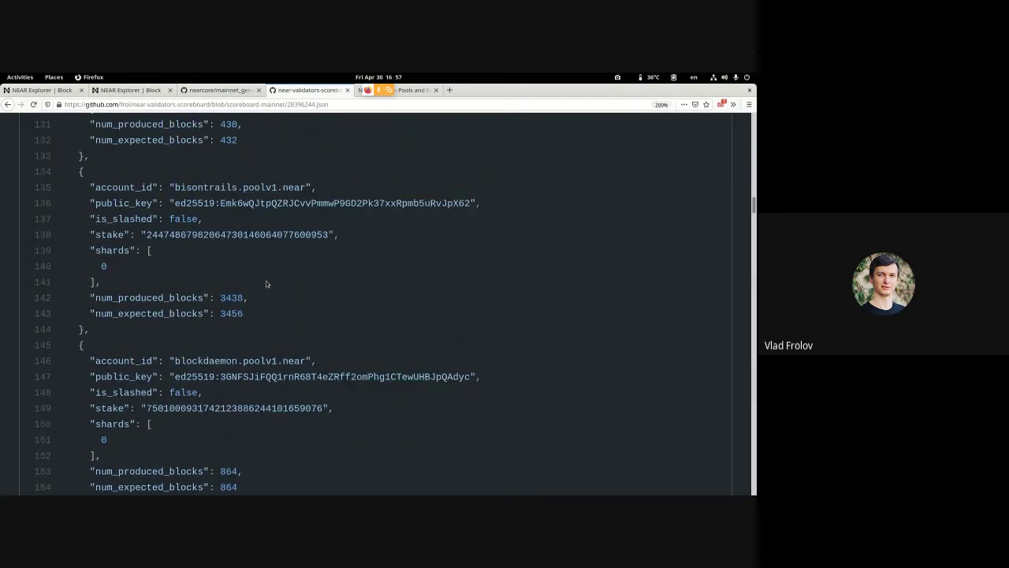
Highlight bisontrails.poolv1.near's name and its 3438 produced of 3456 expected blocks
drag(252, 246, 178, 246)
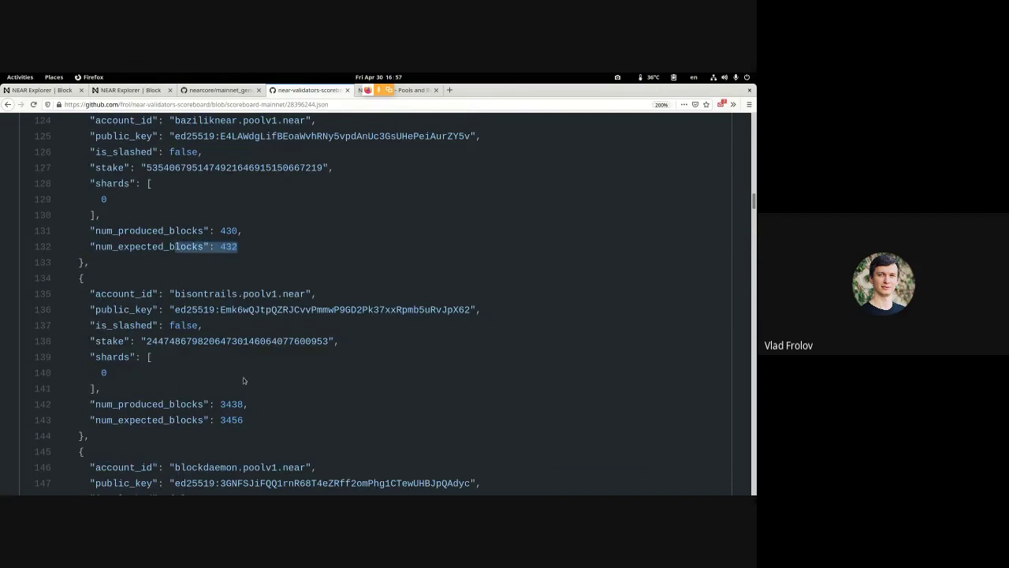
drag(252, 415, 180, 403)
drag(174, 293, 309, 293)
drag(255, 426, 37, 423)
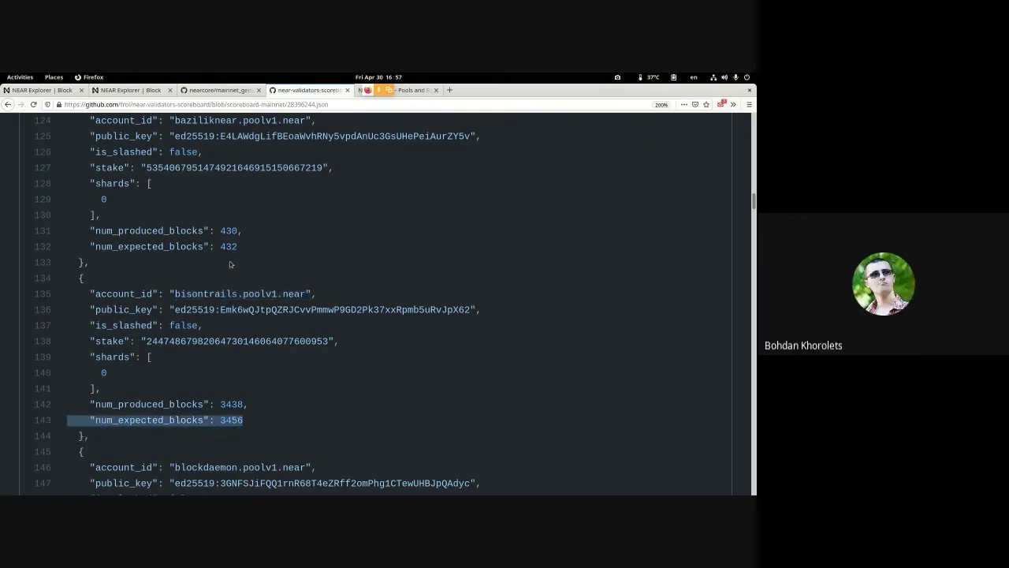
scroll(233, 264, up, 1)
drag(244, 303, 68, 304)
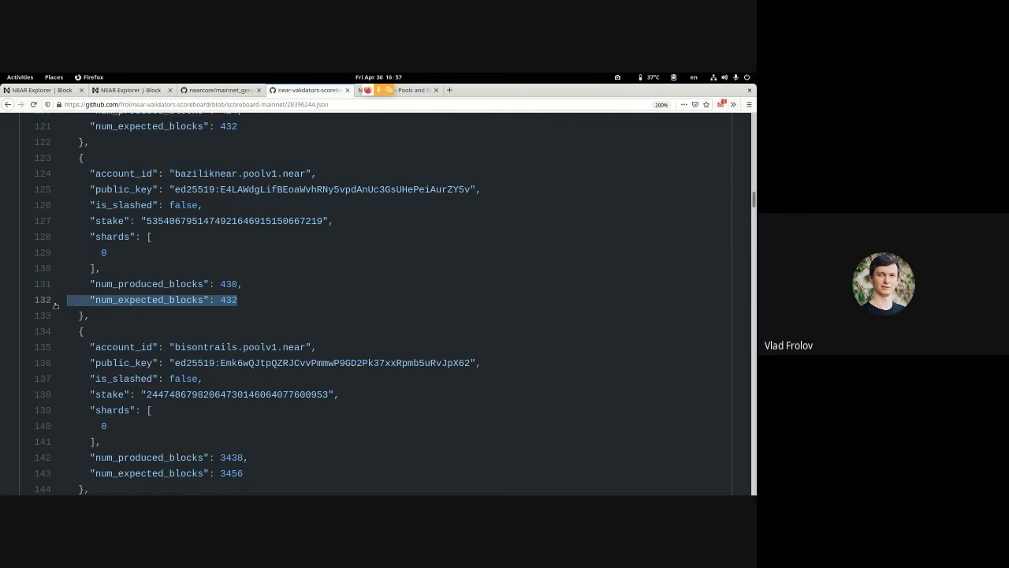
click(69, 304)
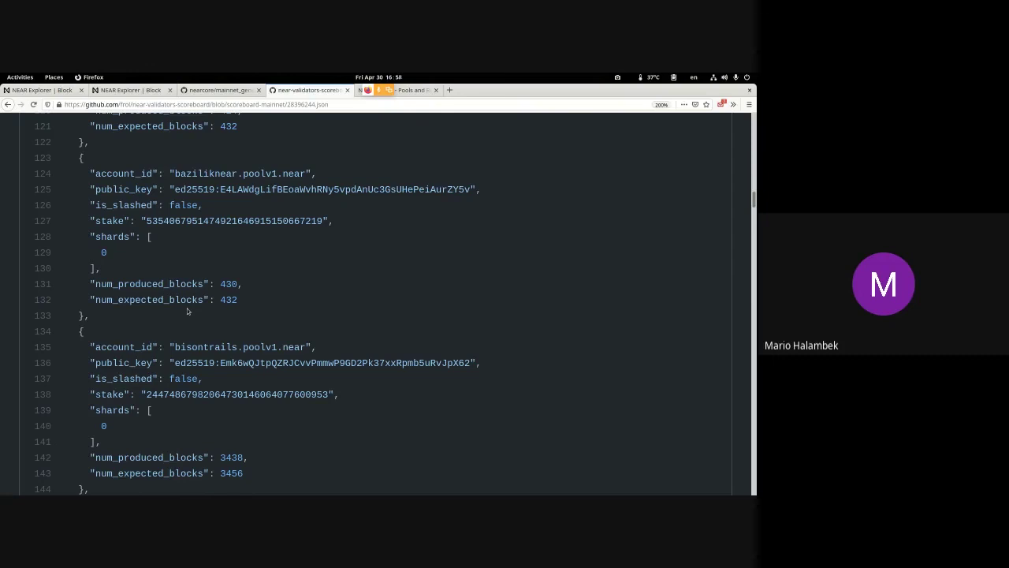
Reload near-staking.com's validator list and highlight the offline/online epochs column heading
click(410, 90)
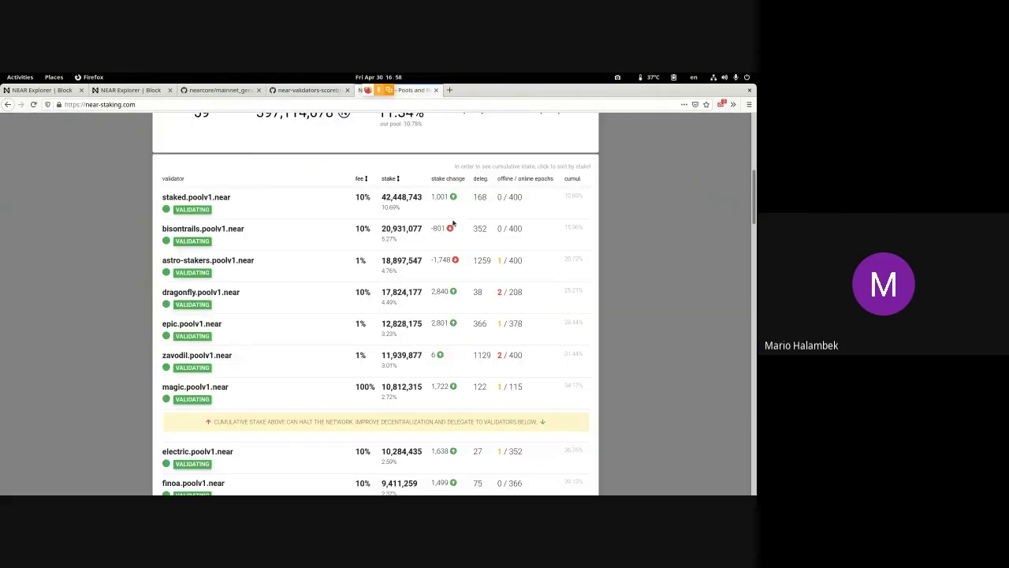
key(F5)
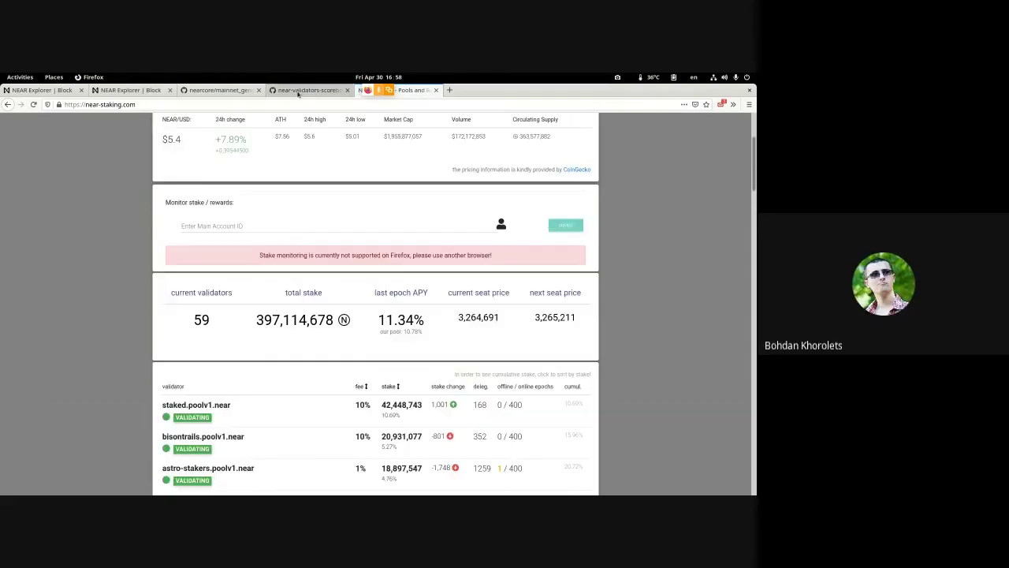
scroll(411, 316, down, 5)
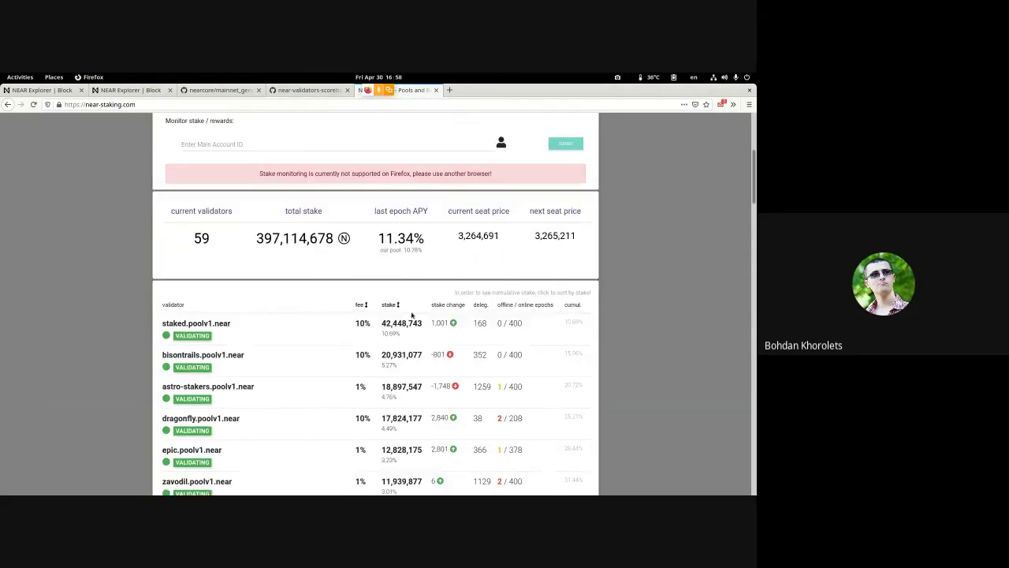
scroll(497, 315, up, 2)
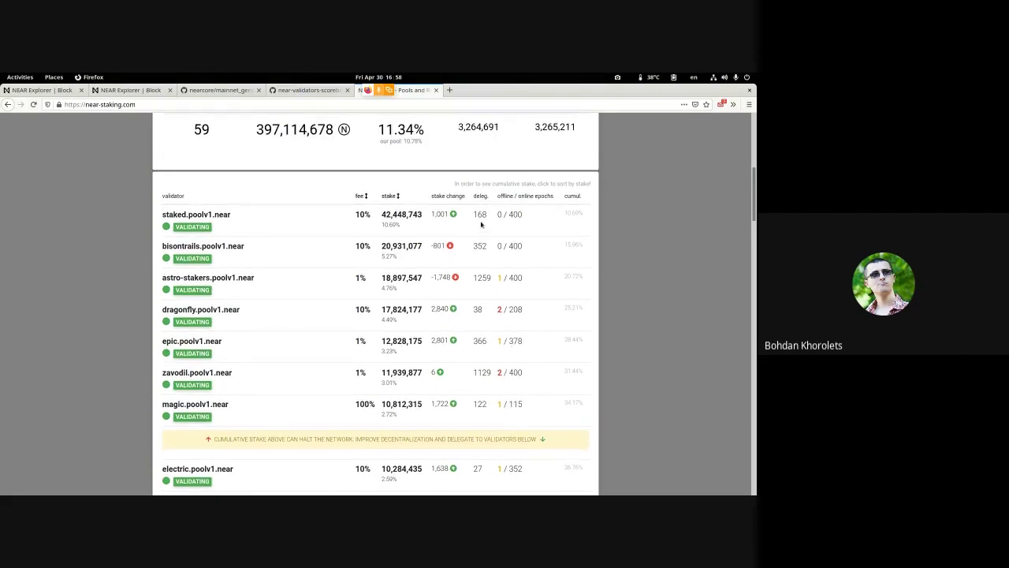
drag(532, 197, 552, 201)
click(553, 201)
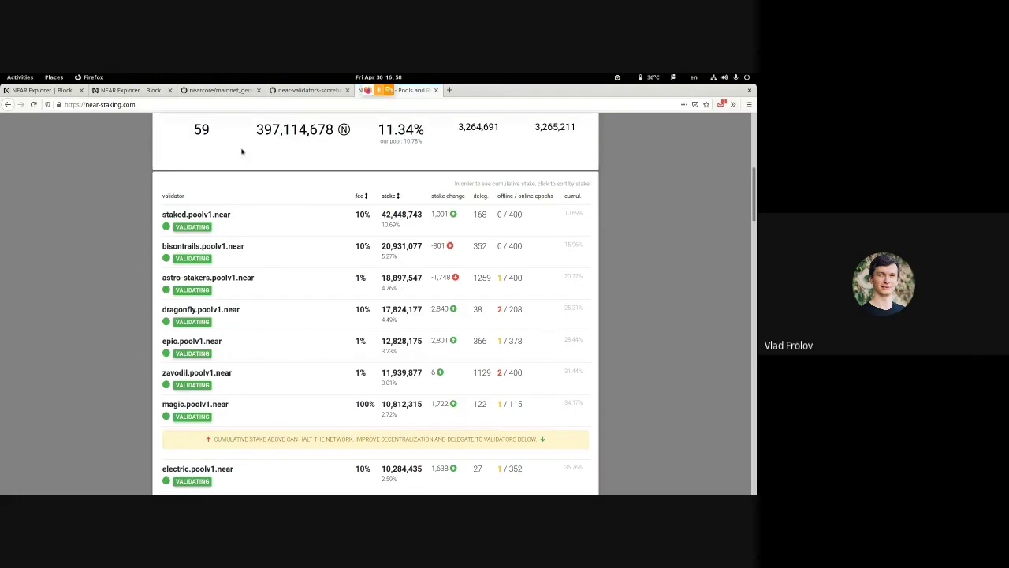
Go from the block page via the Explorer home page to the Validating Nodes list
click(36, 90)
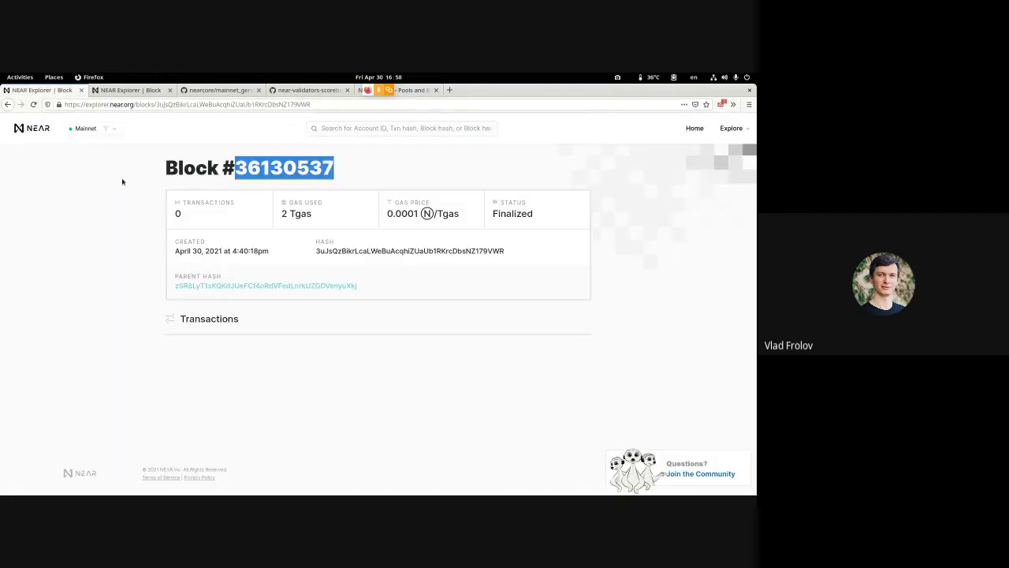
click(100, 178)
click(30, 131)
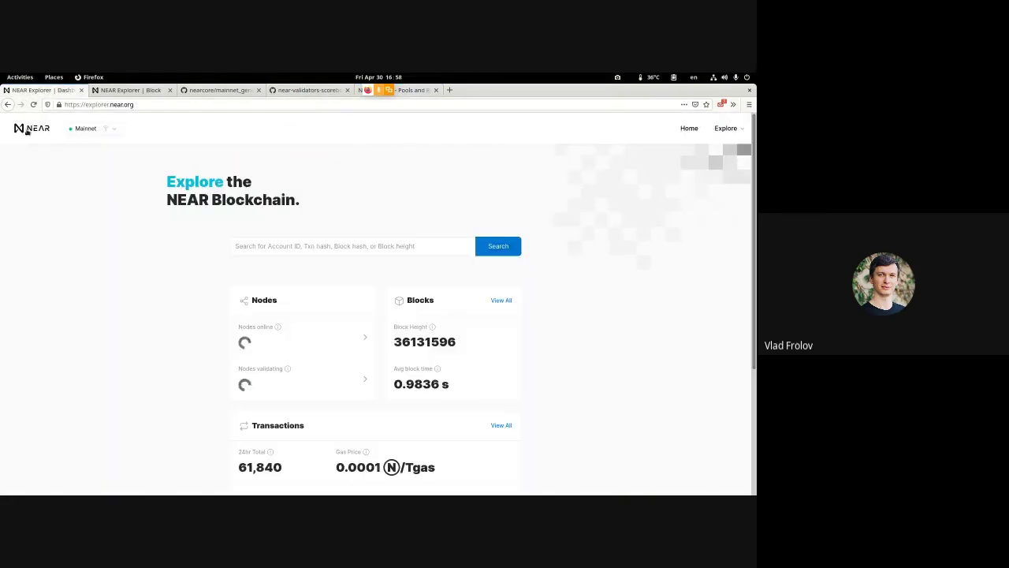
click(304, 381)
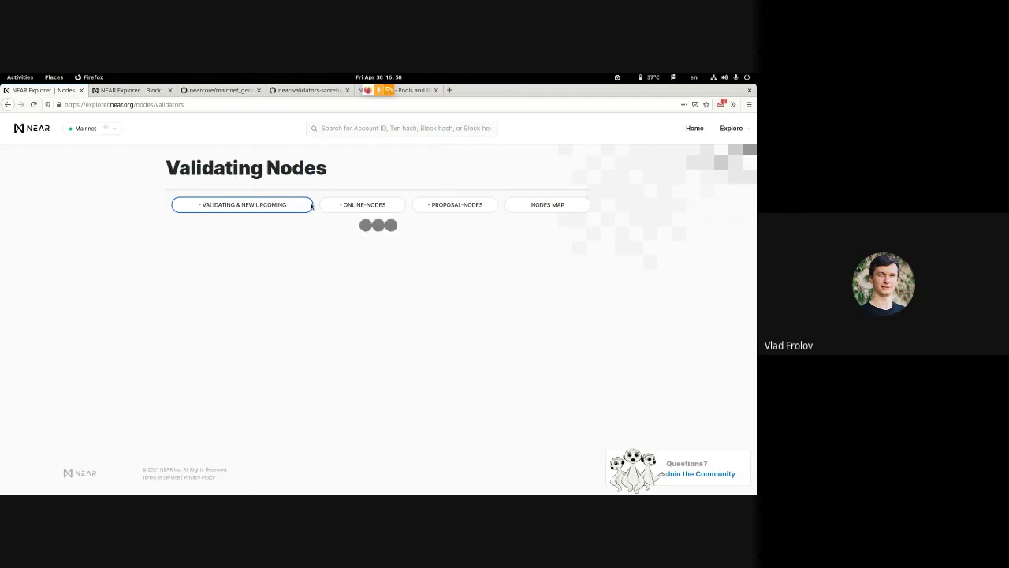
Highlight the block counts of astro-stakers, audit_one and bisontrails in the node list
drag(366, 281, 347, 280)
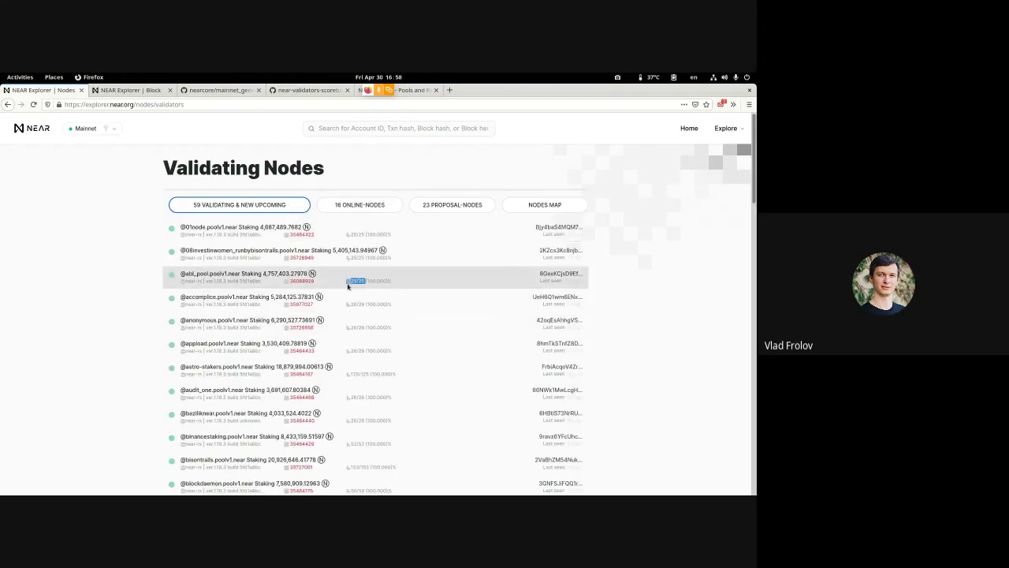
scroll(371, 348, down, 1)
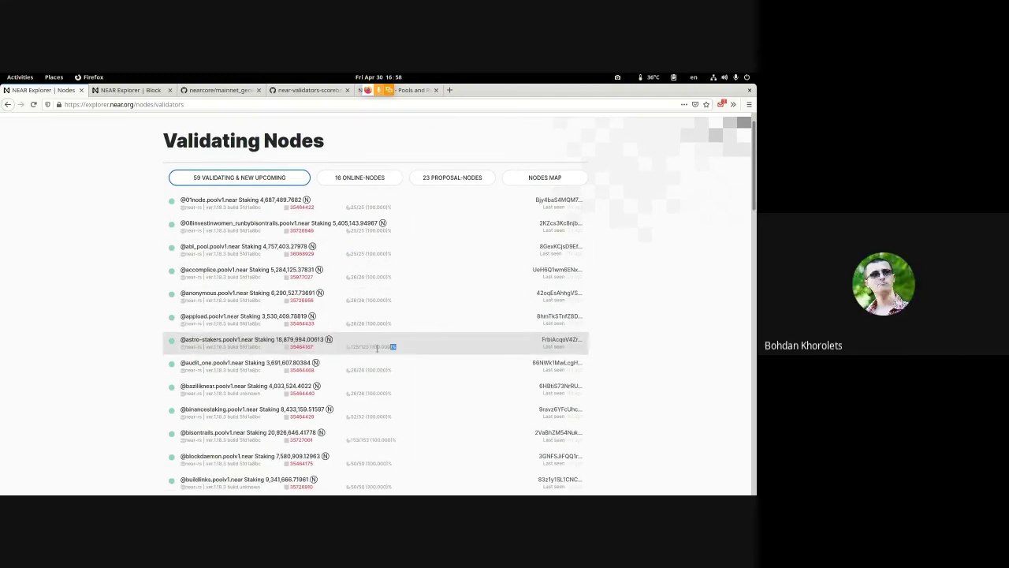
drag(396, 346, 410, 377)
click(350, 368)
click(367, 370)
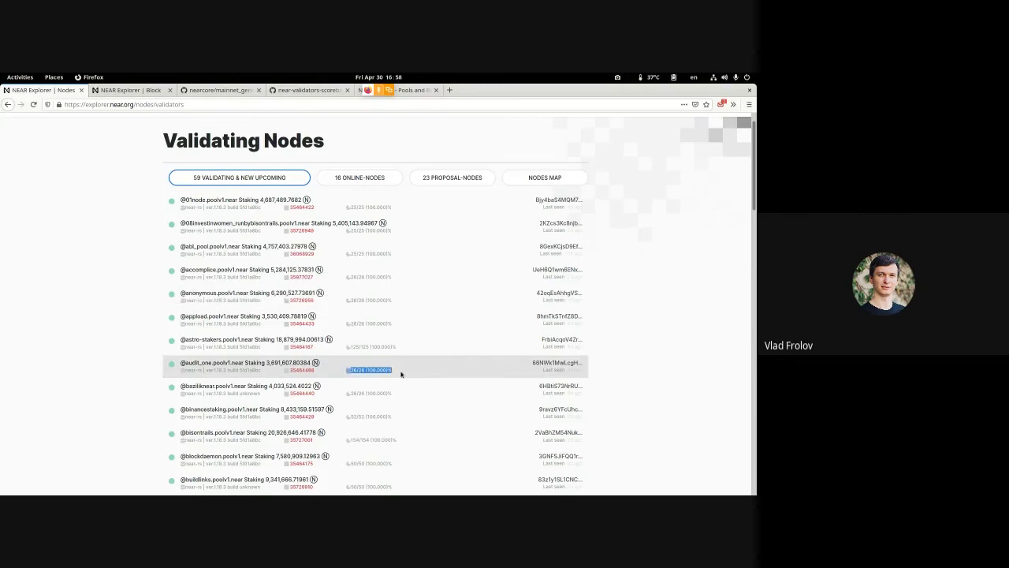
click(410, 377)
scroll(354, 368, down, 2)
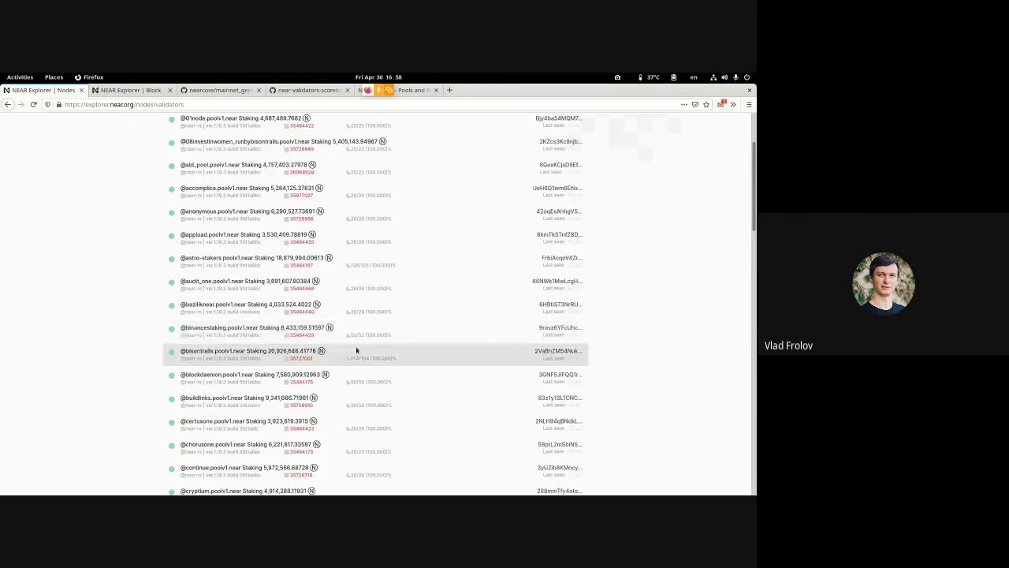
drag(398, 359, 354, 359)
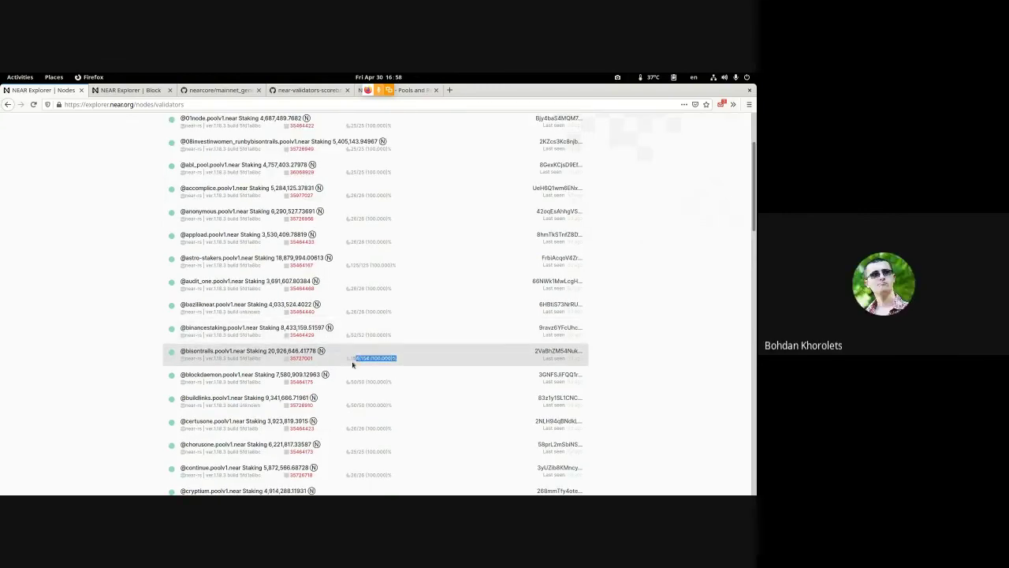
click(366, 356)
scroll(369, 353, up, 3)
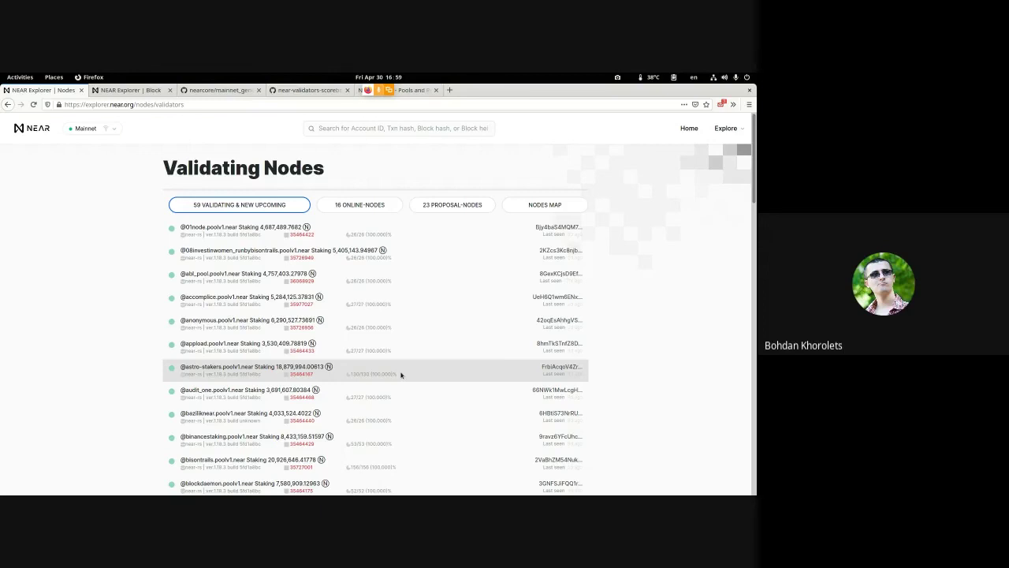
scroll(400, 374, down, 1)
scroll(400, 374, up, 1)
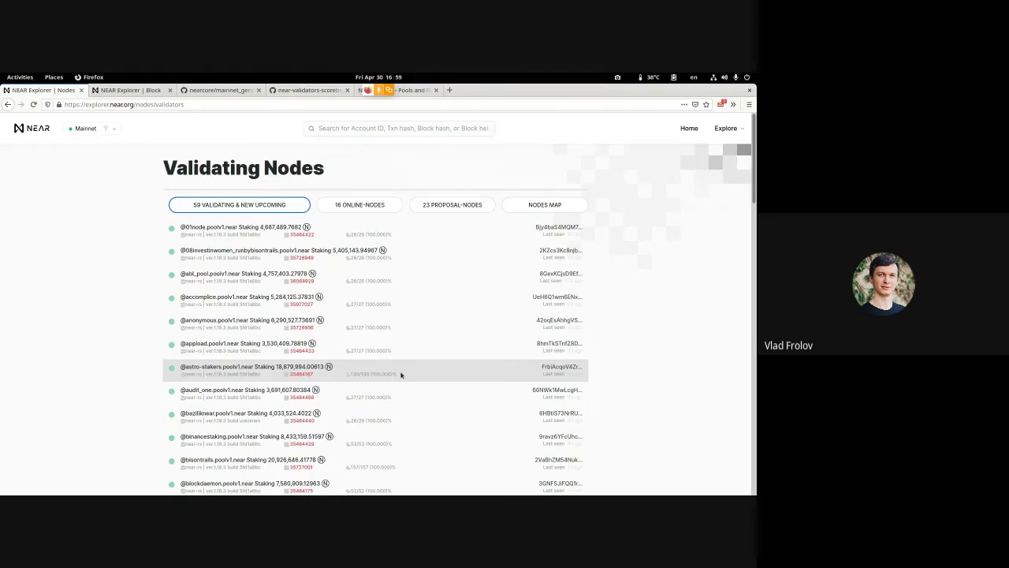
Return to near-staking.com, highlight the 3,264,691 seat price, and scroll the validator table
click(419, 90)
scroll(547, 252, up, 3)
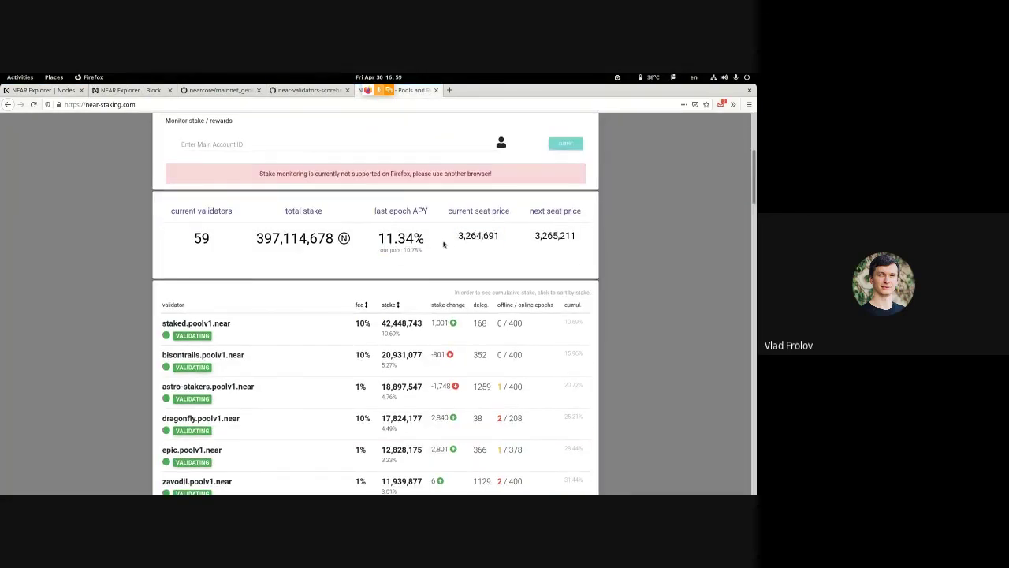
double_click(459, 236)
click(458, 237)
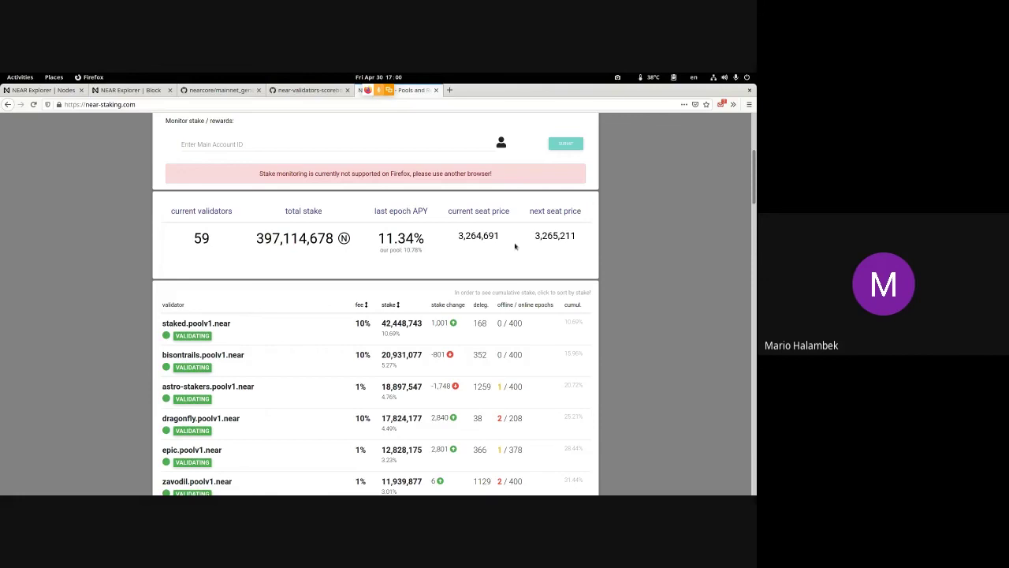
scroll(515, 247, down, 4)
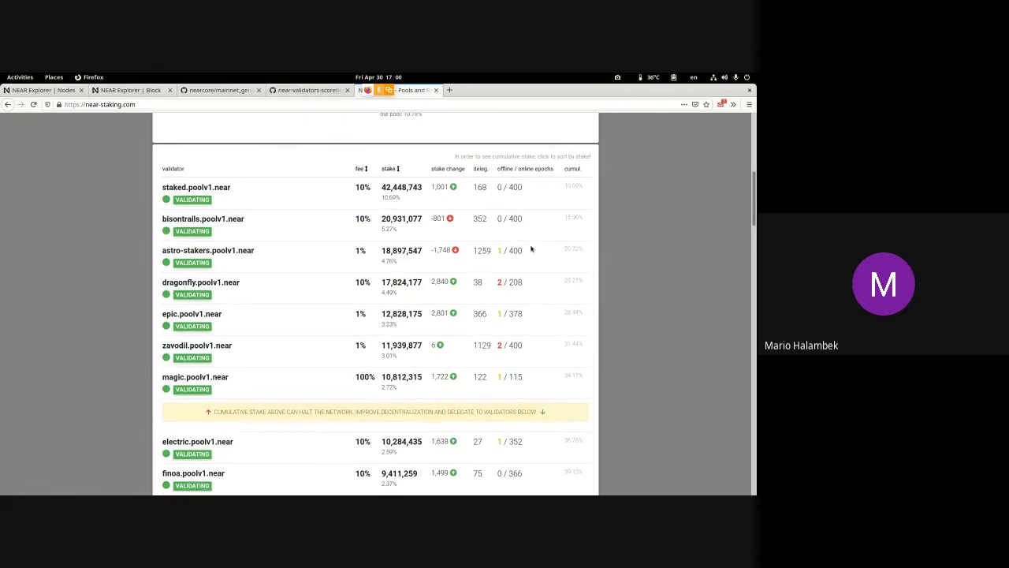
scroll(532, 249, up, 1)
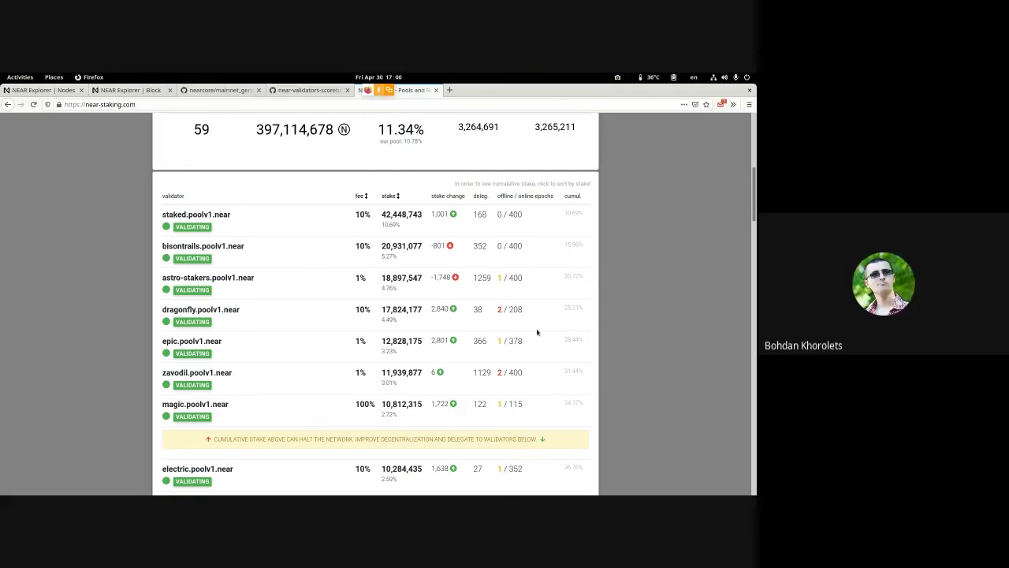
Cycle through the Explorer, scoreboard, genesis and staking tabs, then zoom Validating Nodes to 133%
key(ctrl+1)
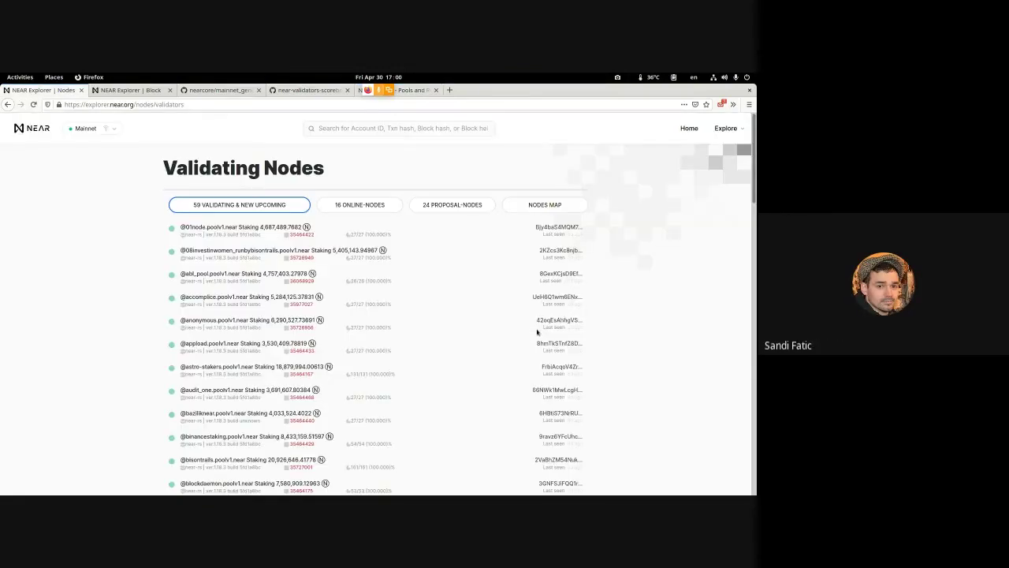
key(ctrl+4)
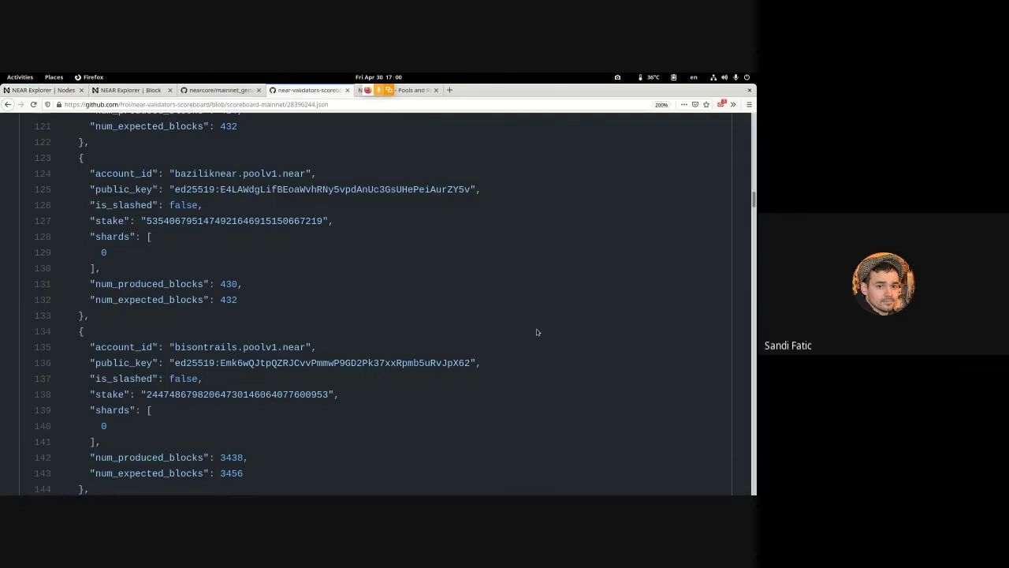
key(ctrl+3)
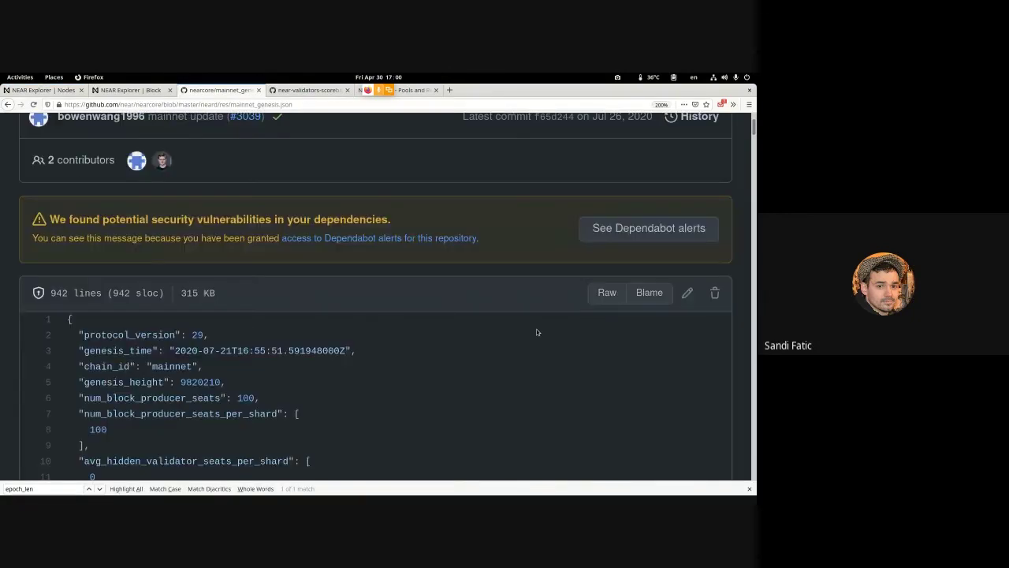
key(ctrl+4)
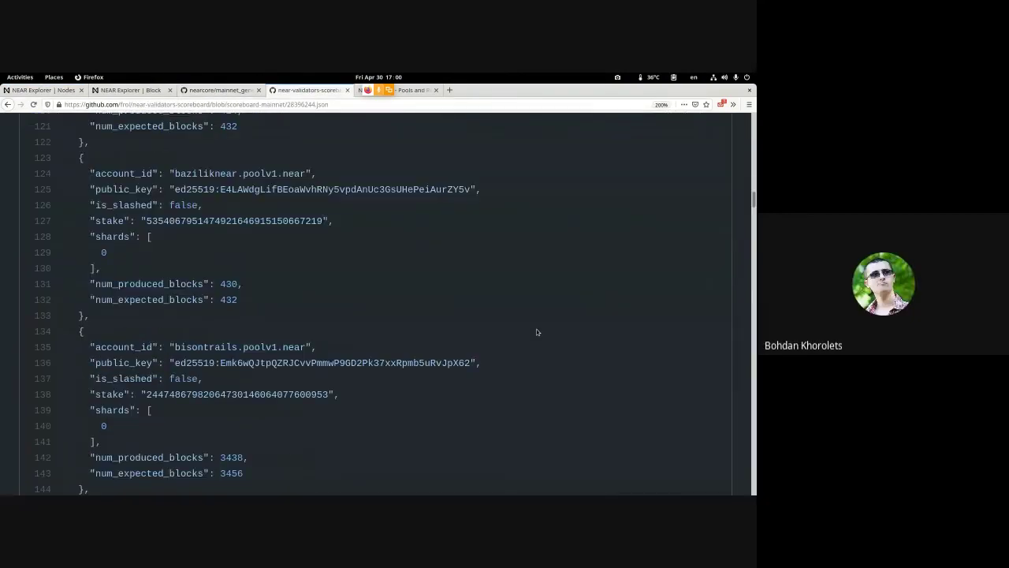
key(ctrl+5)
key(ctrl+1)
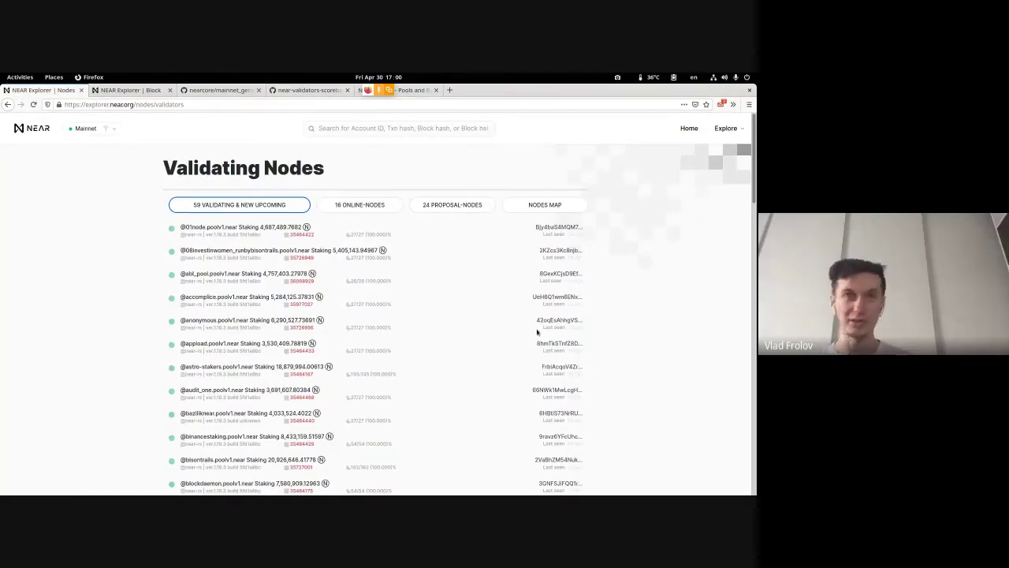
key(ctrl+plus)
key(ctrl+plus)
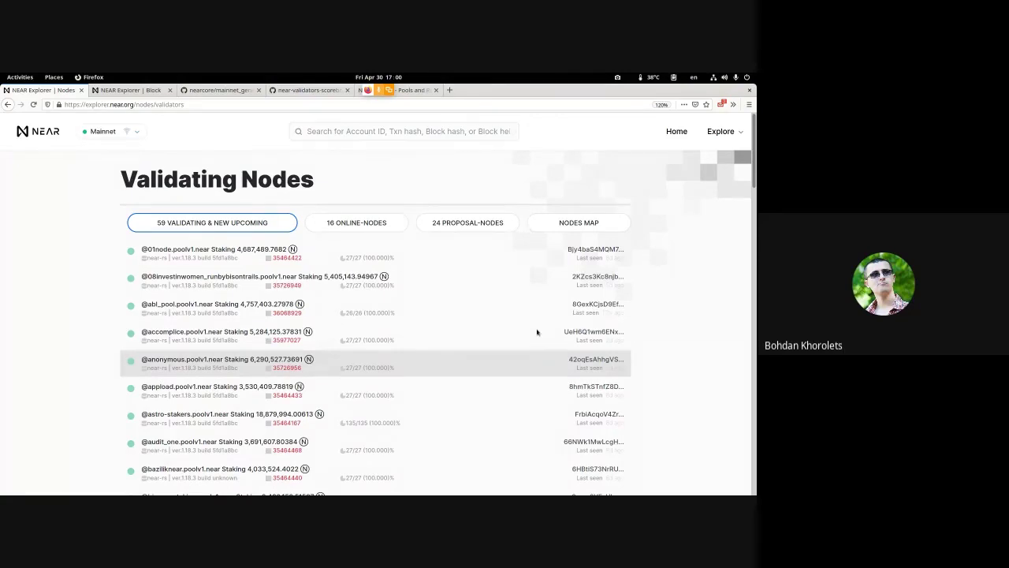
key(ctrl+plus)
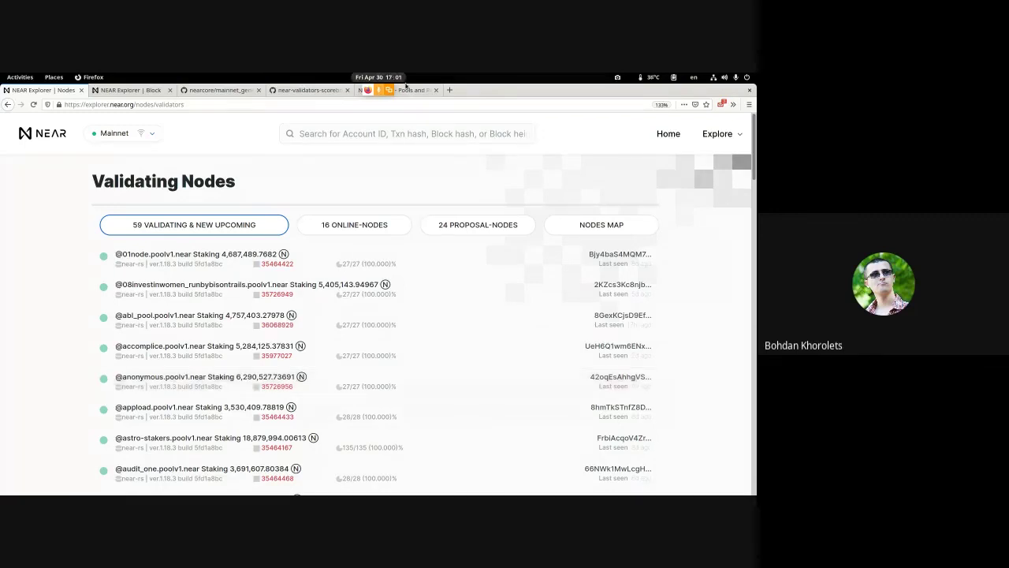
Flip to the near-staking.com pools tab and back to Validating Nodes, then switch to the Google Meet window
click(405, 89)
click(43, 90)
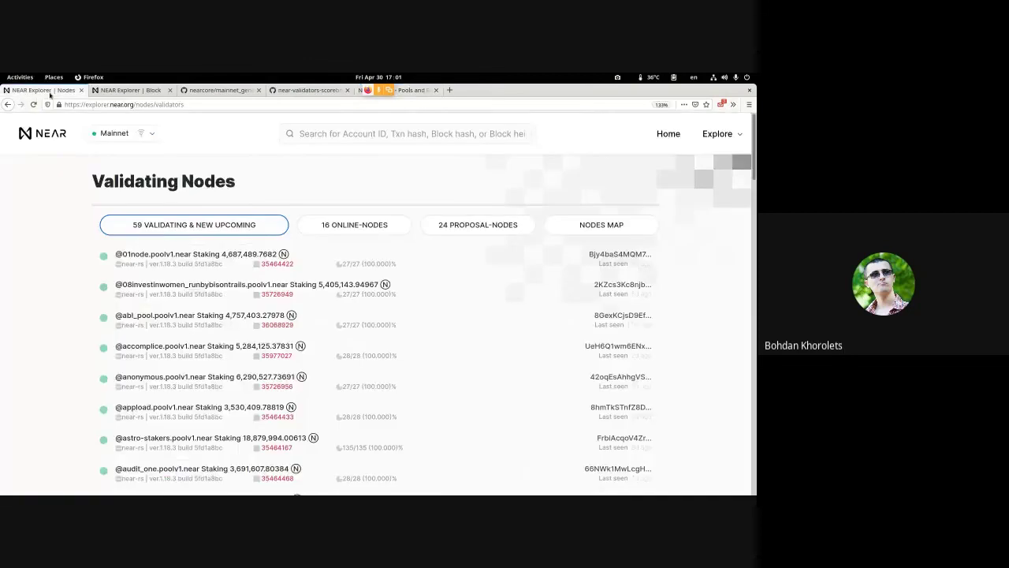
key(alt+Tab)
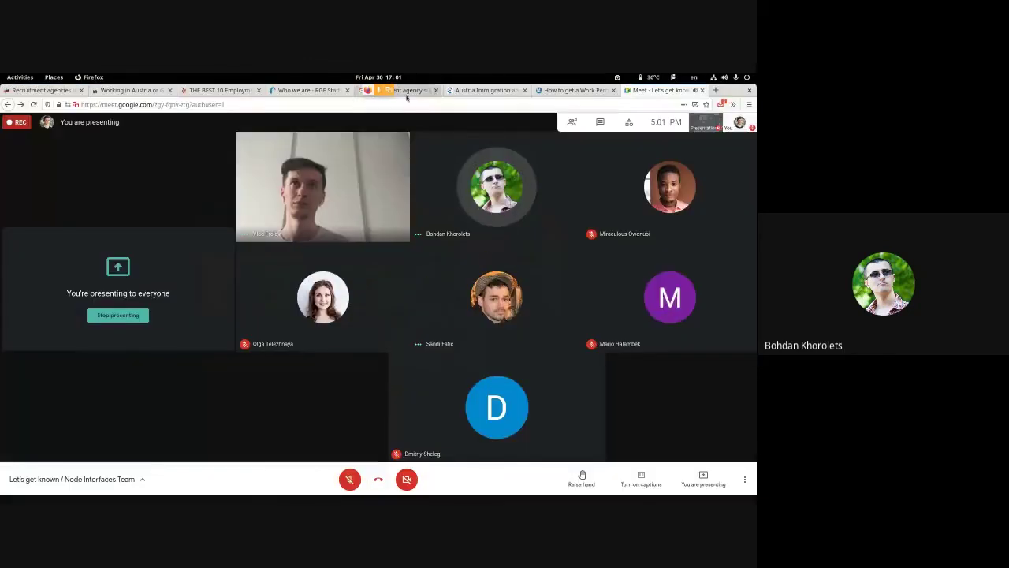